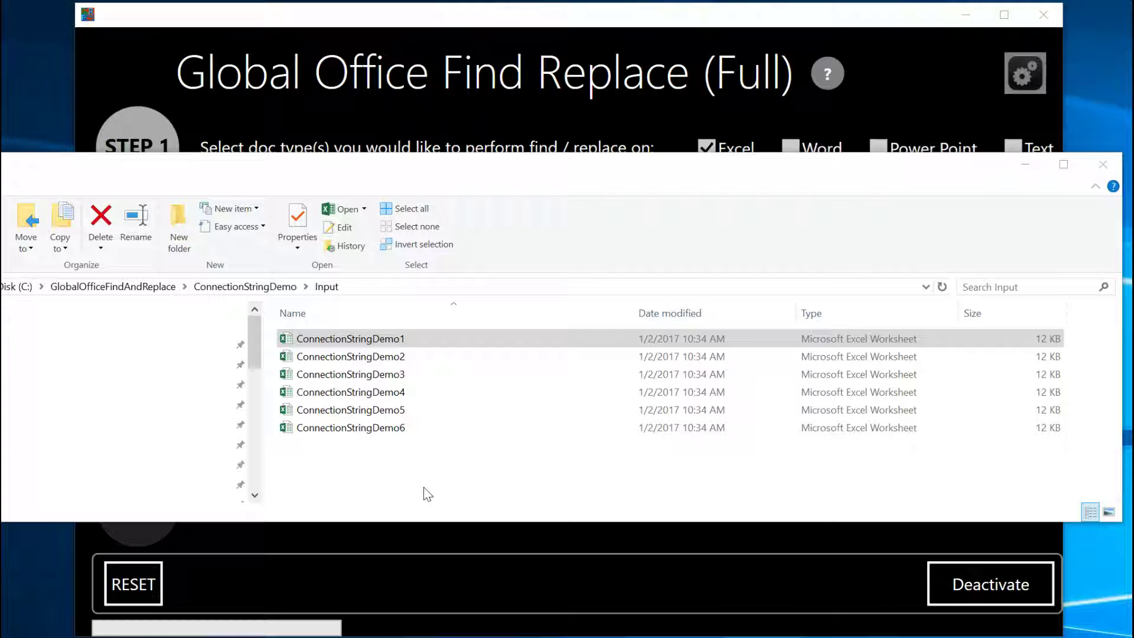
# Step: Open the ConnectionStringDemo1 workbook from the Input folder and show its list of data connections in an enlarged Workbook Connections dialog
pyautogui.click(368, 343)
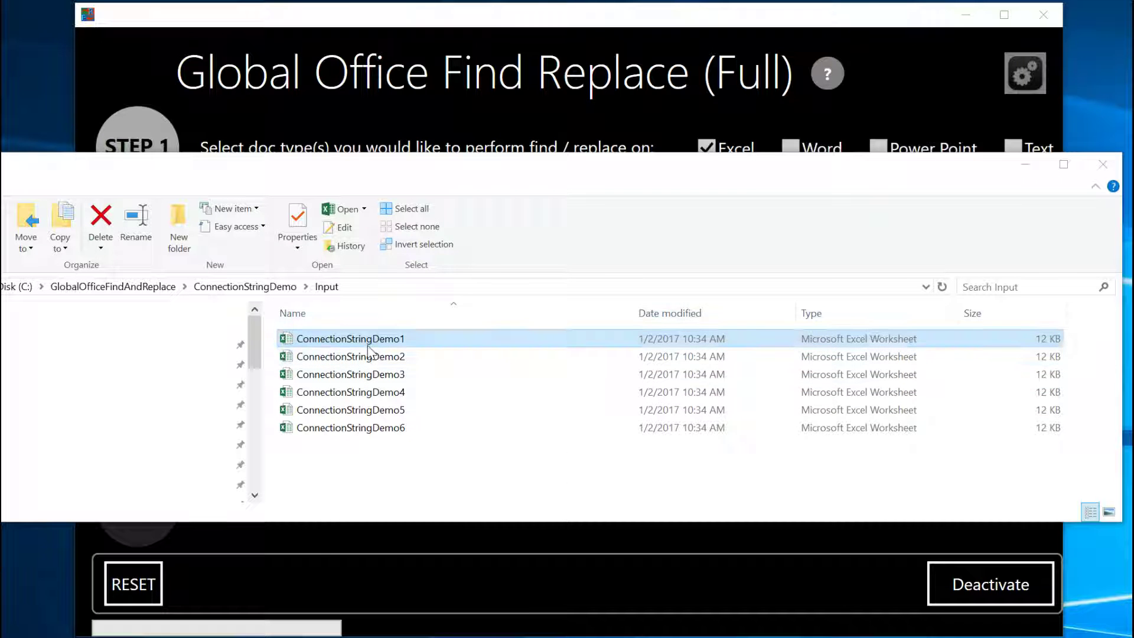
pyautogui.doubleClick(368, 348)
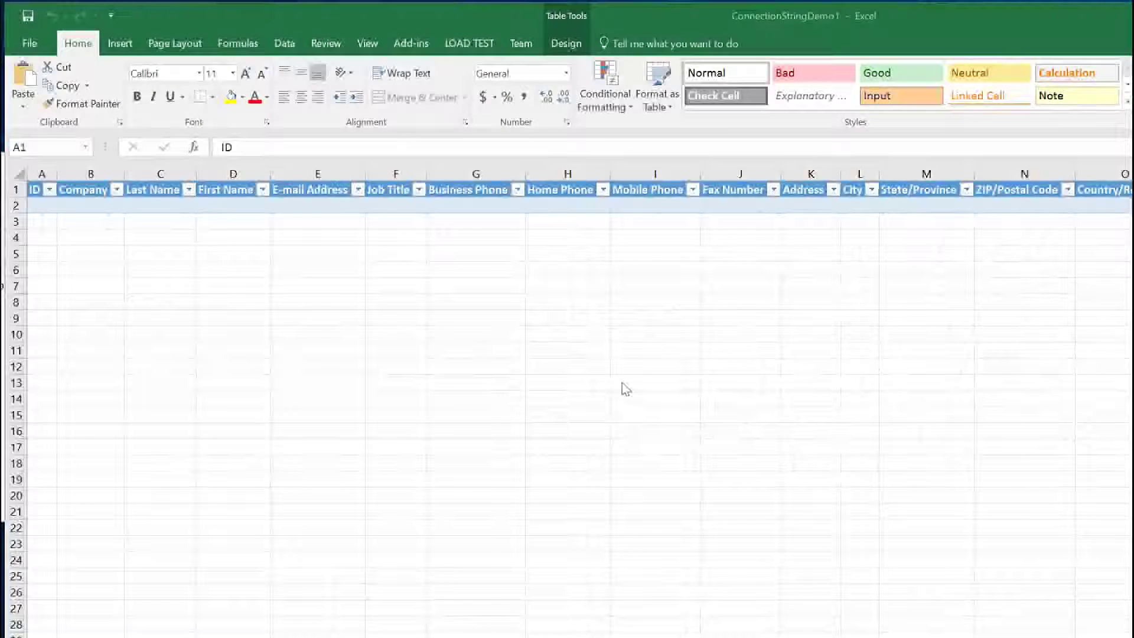
pyautogui.click(288, 47)
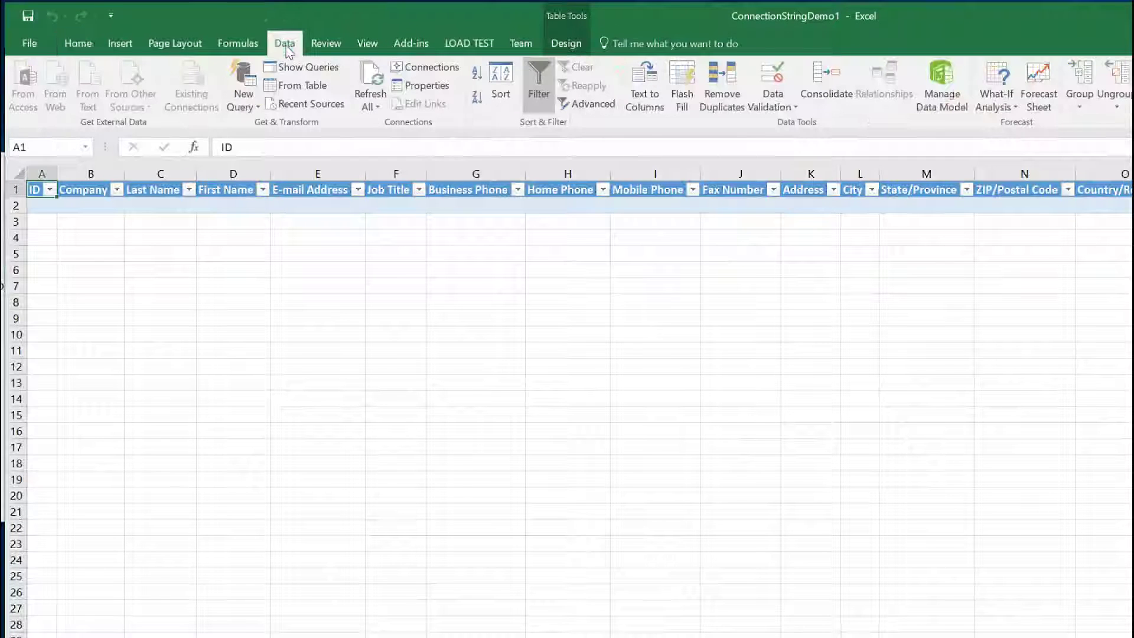
pyautogui.click(432, 72)
pyautogui.moveTo(536, 285); pyautogui.dragTo(499, 87)
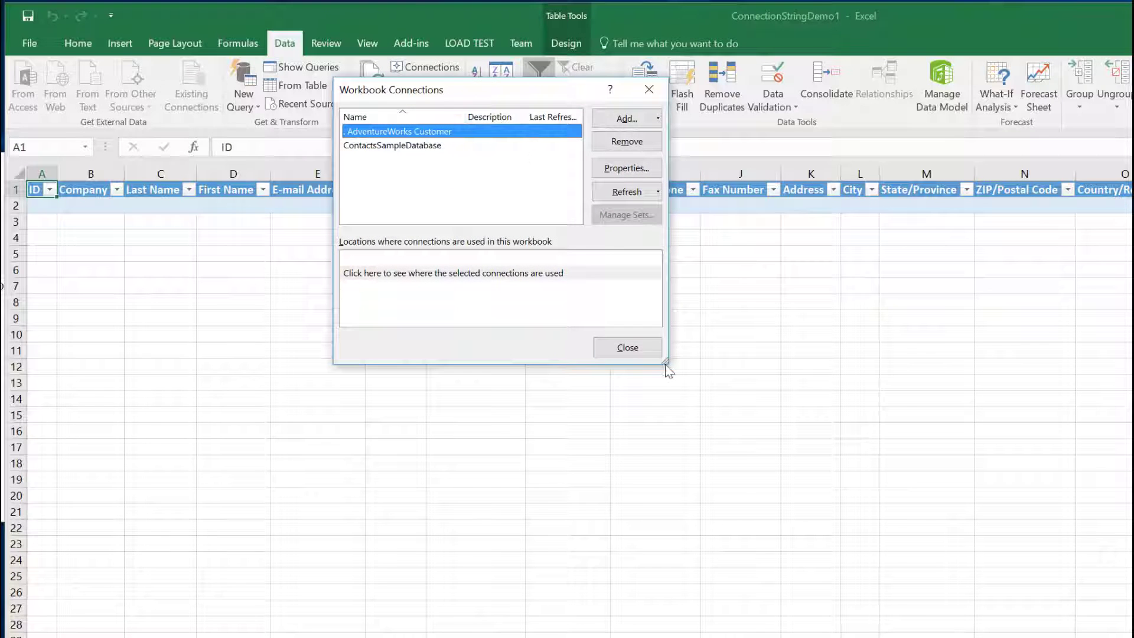
pyautogui.moveTo(666, 361); pyautogui.dragTo(875, 538)
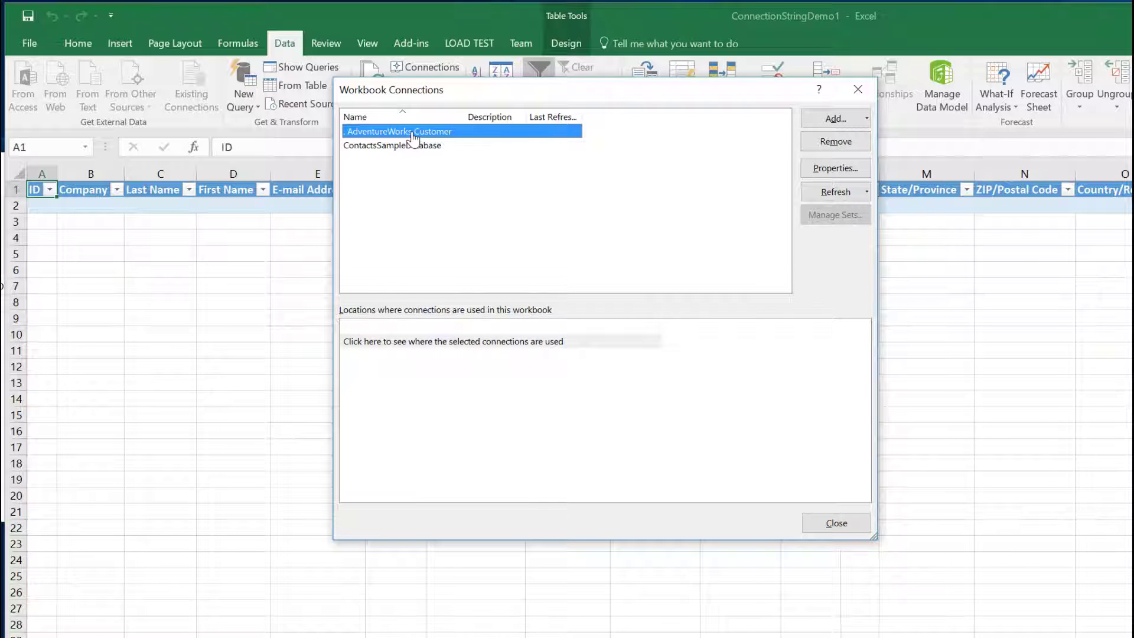
# Step: Examine the full connection string in the definition of the AdventureWorks Customer connection
pyautogui.click(843, 170)
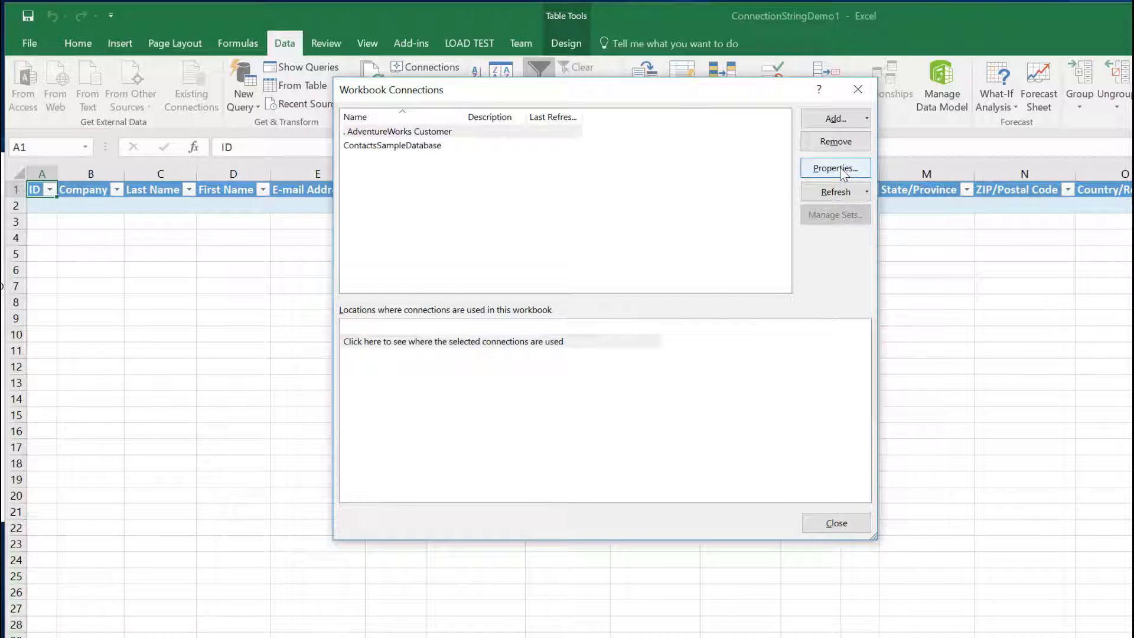
pyautogui.click(447, 293)
pyautogui.moveTo(546, 212); pyautogui.dragTo(488, 82)
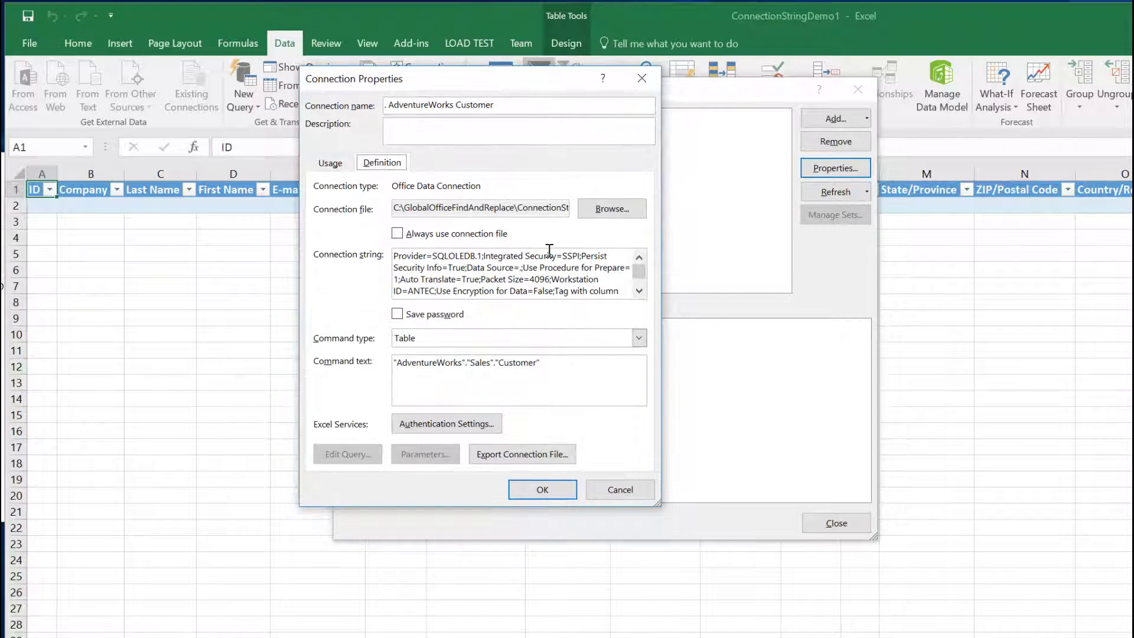
pyautogui.click(640, 288)
pyautogui.click(640, 288)
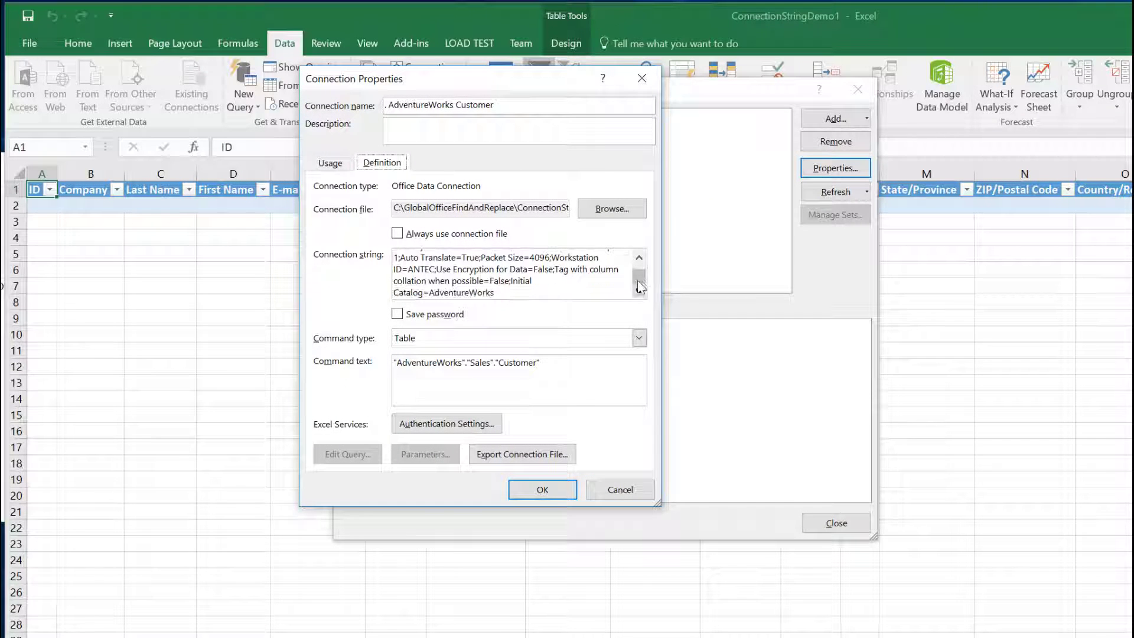
pyautogui.moveTo(638, 278); pyautogui.dragTo(638, 260)
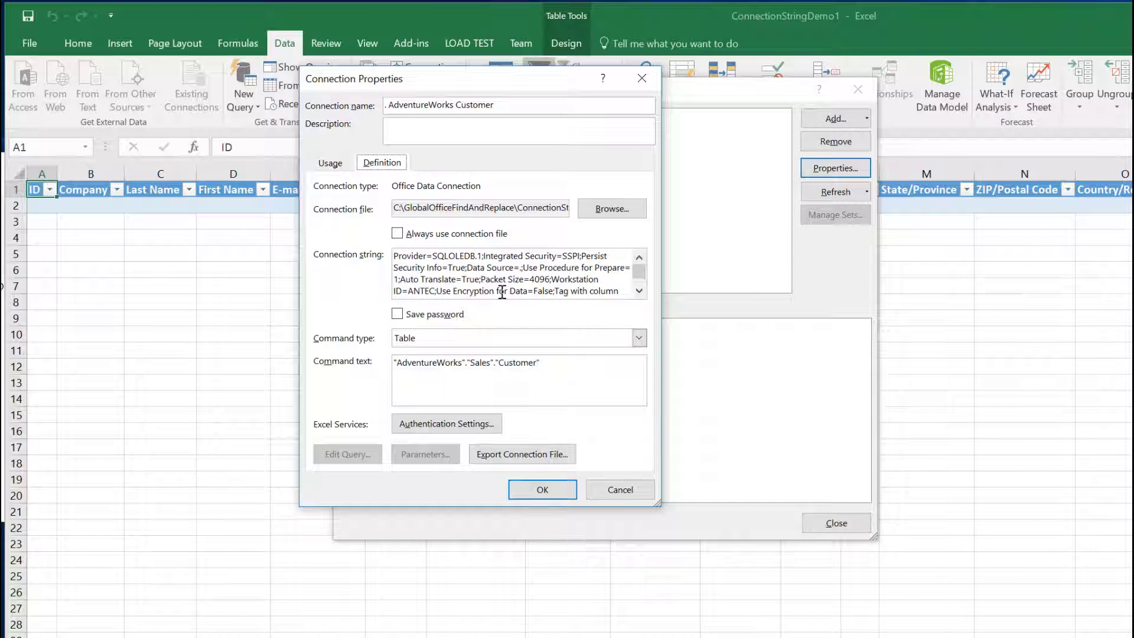
pyautogui.click(564, 493)
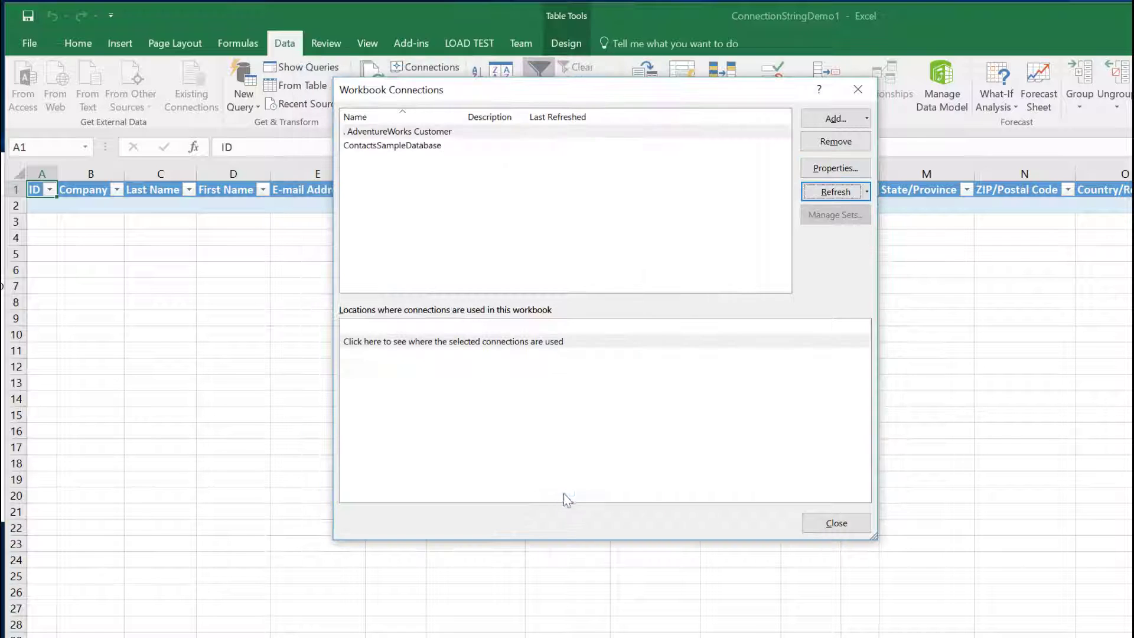
# Step: Examine the full connection string in the definition of the ContactsSampleDatabase connection and close the workbook's connection list
pyautogui.click(404, 150)
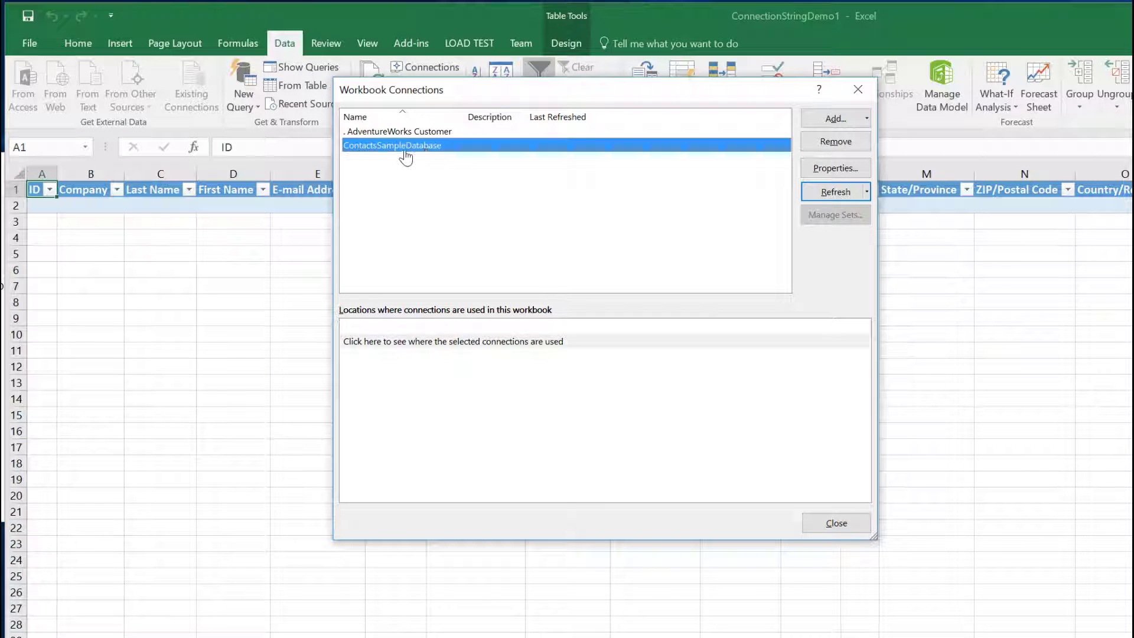
pyautogui.doubleClick(427, 147)
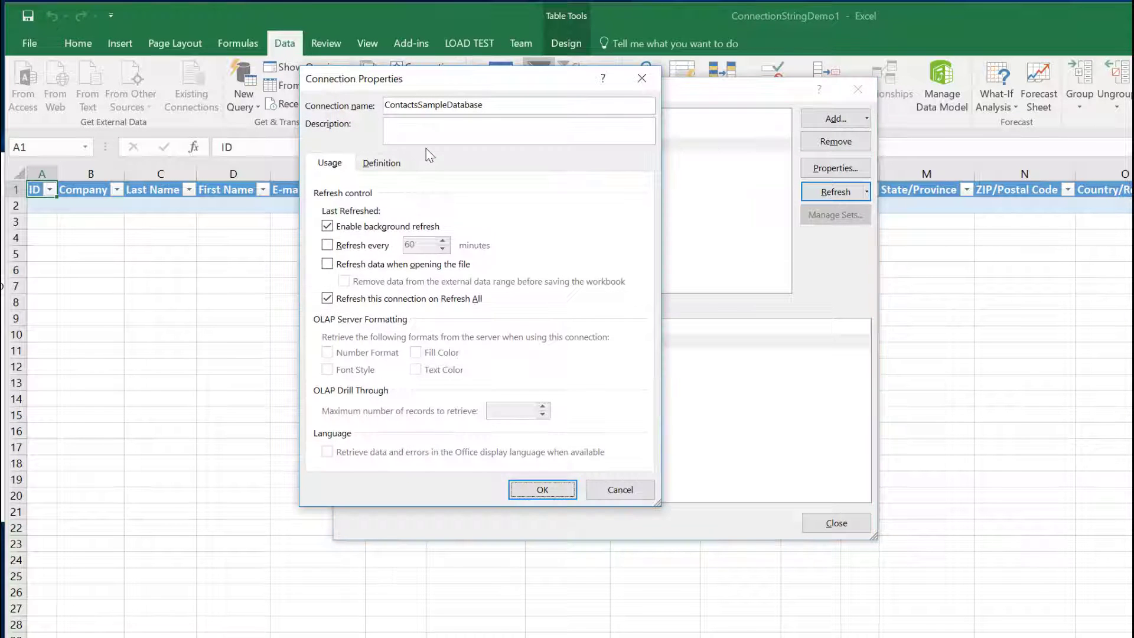
pyautogui.click(381, 164)
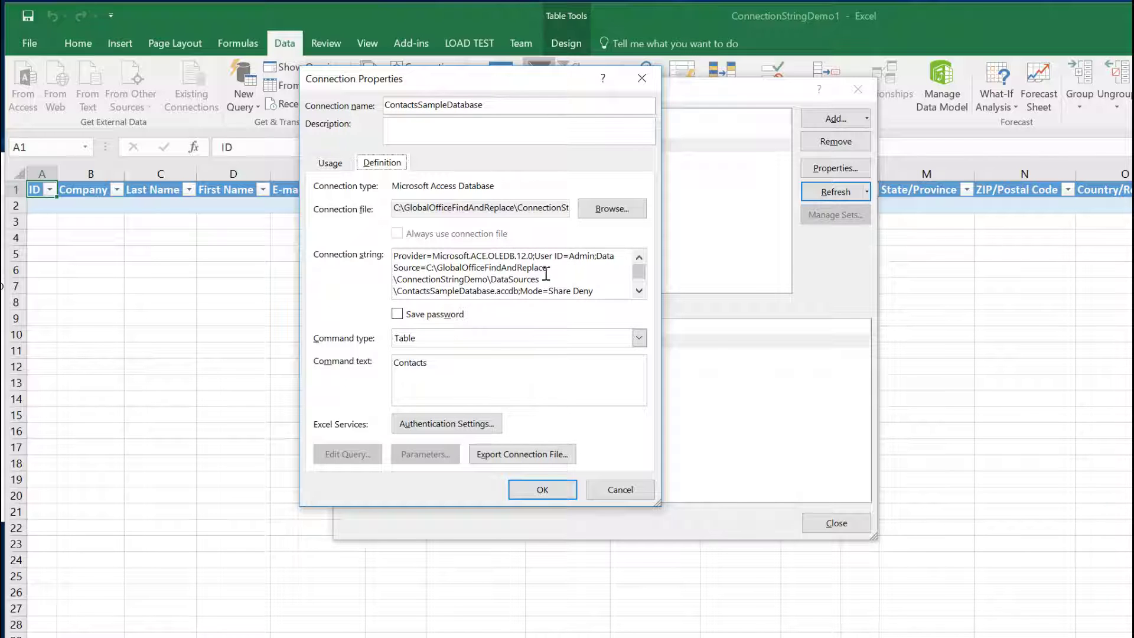
pyautogui.click(640, 290)
pyautogui.click(639, 291)
pyautogui.click(639, 291)
pyautogui.click(639, 290)
pyautogui.click(640, 291)
pyautogui.click(640, 290)
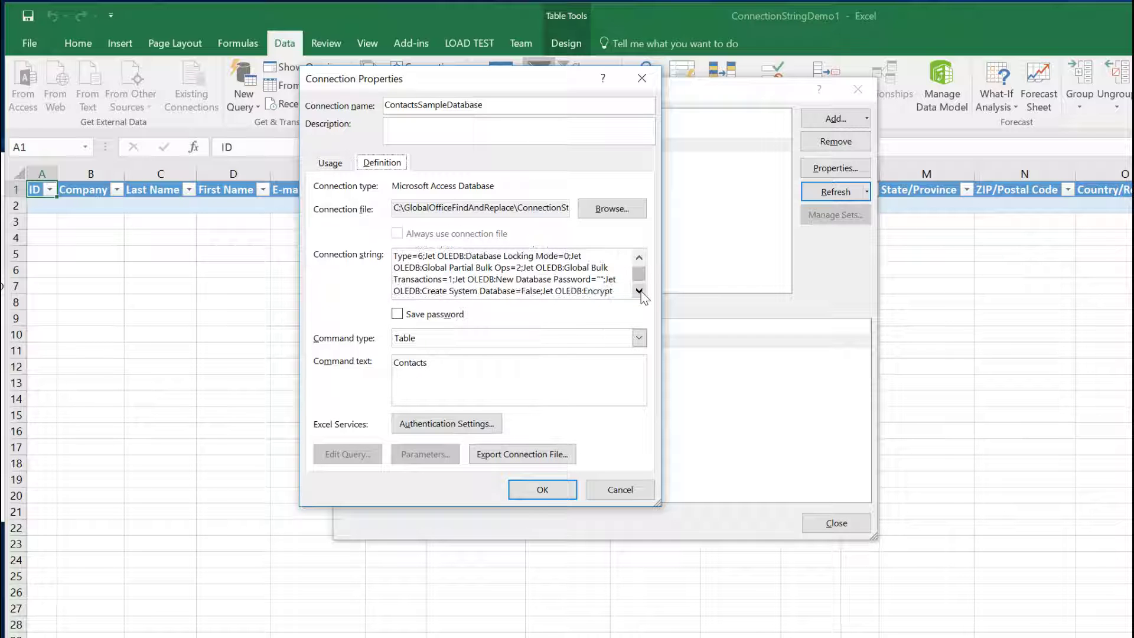
pyautogui.click(639, 291)
pyautogui.click(640, 291)
pyautogui.click(640, 275)
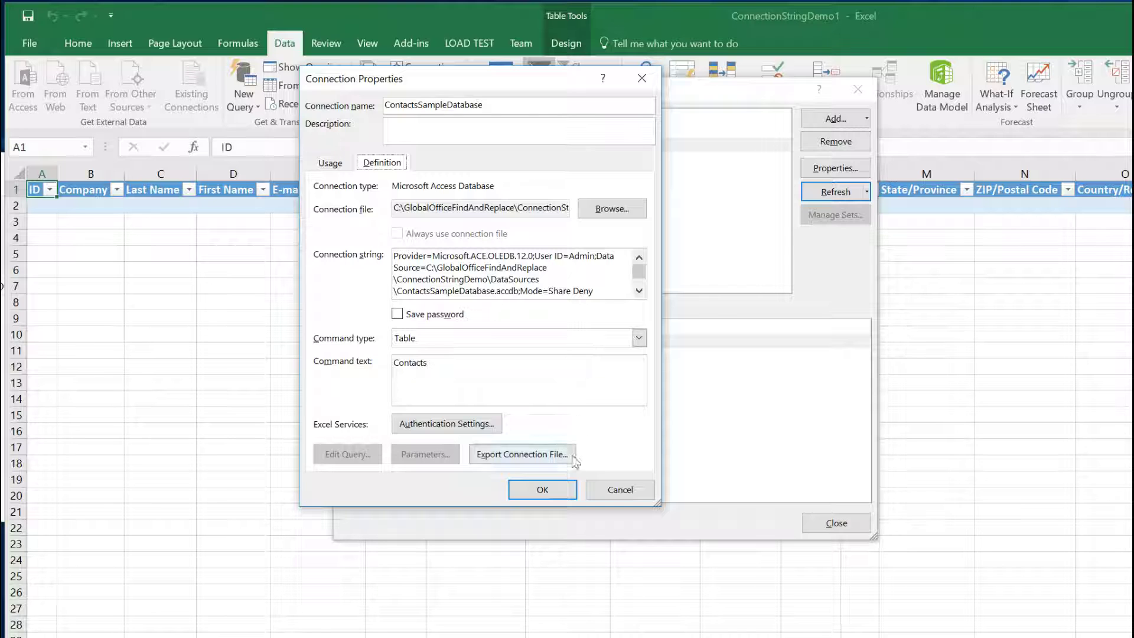
pyautogui.click(547, 490)
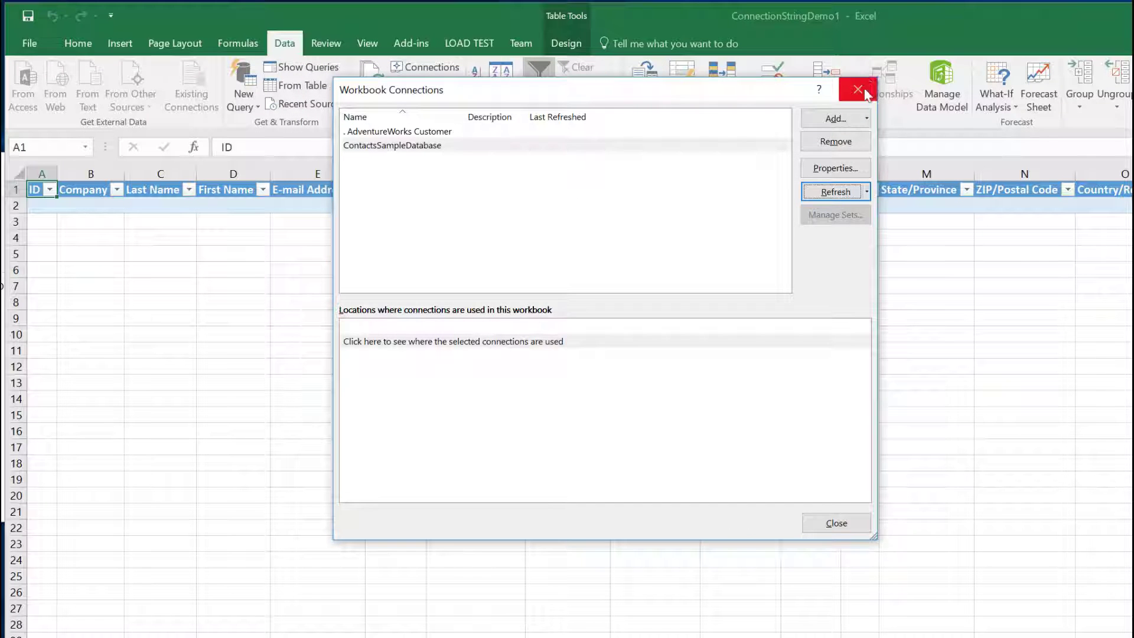
pyautogui.click(858, 90)
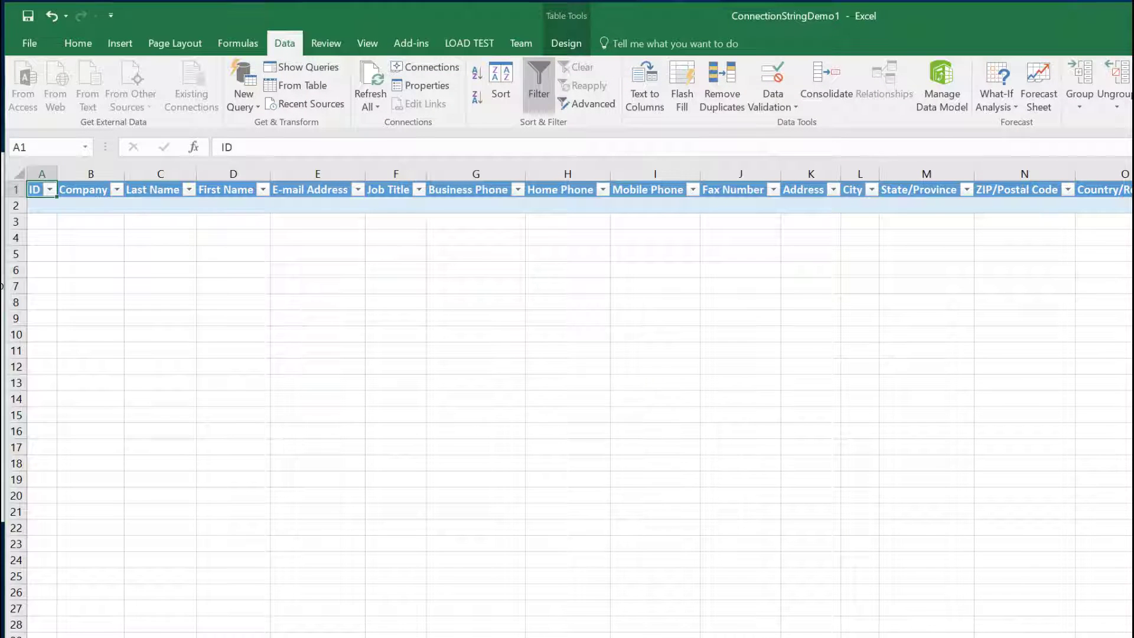
# Step: Close the workbook and, in Global Office Find Replace, open the data connection strings operation for the selected Excel files
pyautogui.hotkey('alt', 'F4')
pyautogui.click(643, 454)
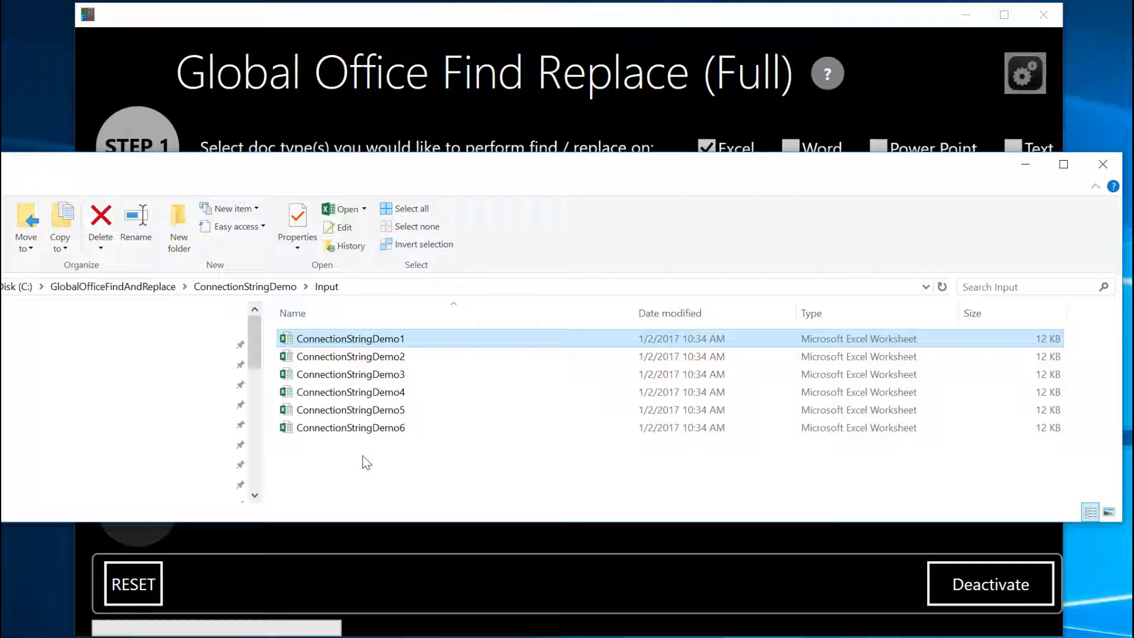
pyautogui.click(936, 557)
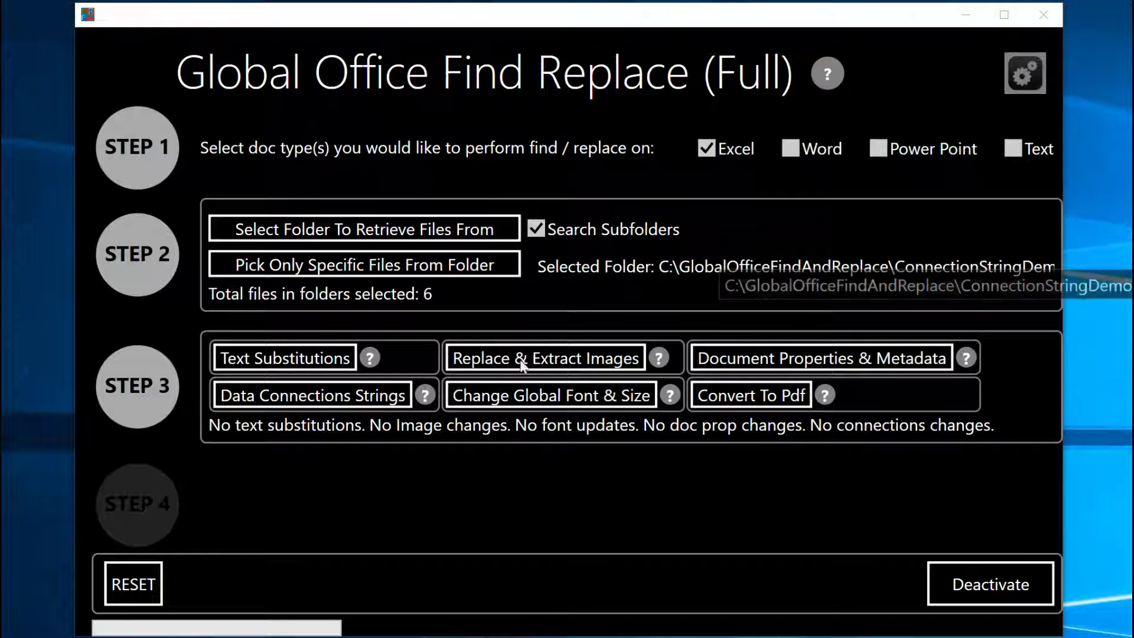
pyautogui.click(349, 402)
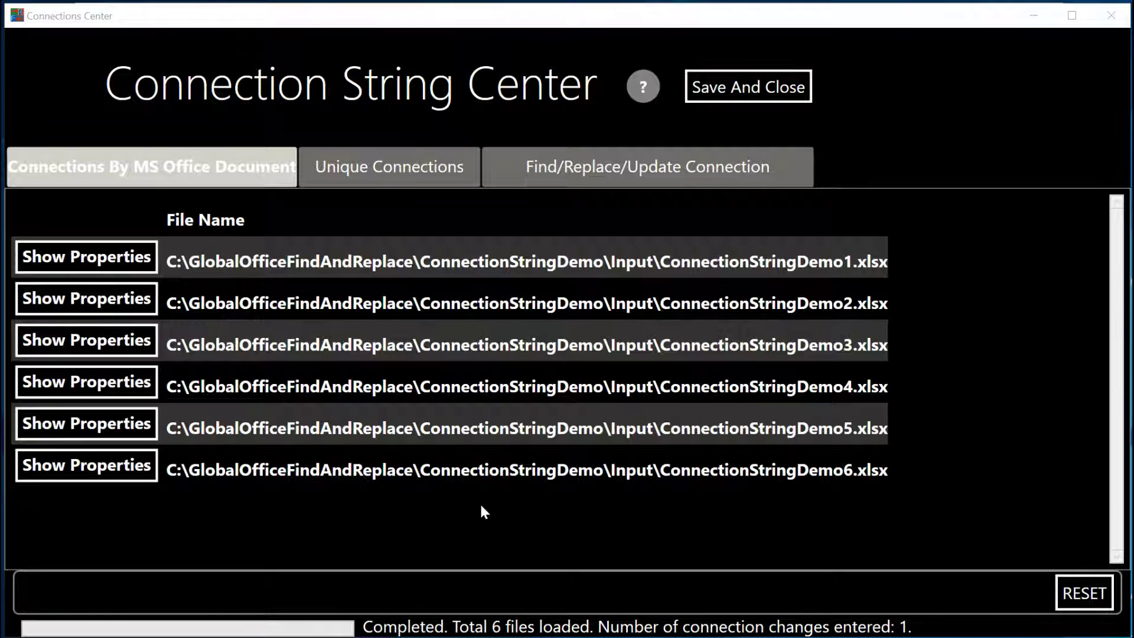
# Step: Review all connection properties of ConnectionStringDemo1.xlsx and return to the document list
pyautogui.click(98, 268)
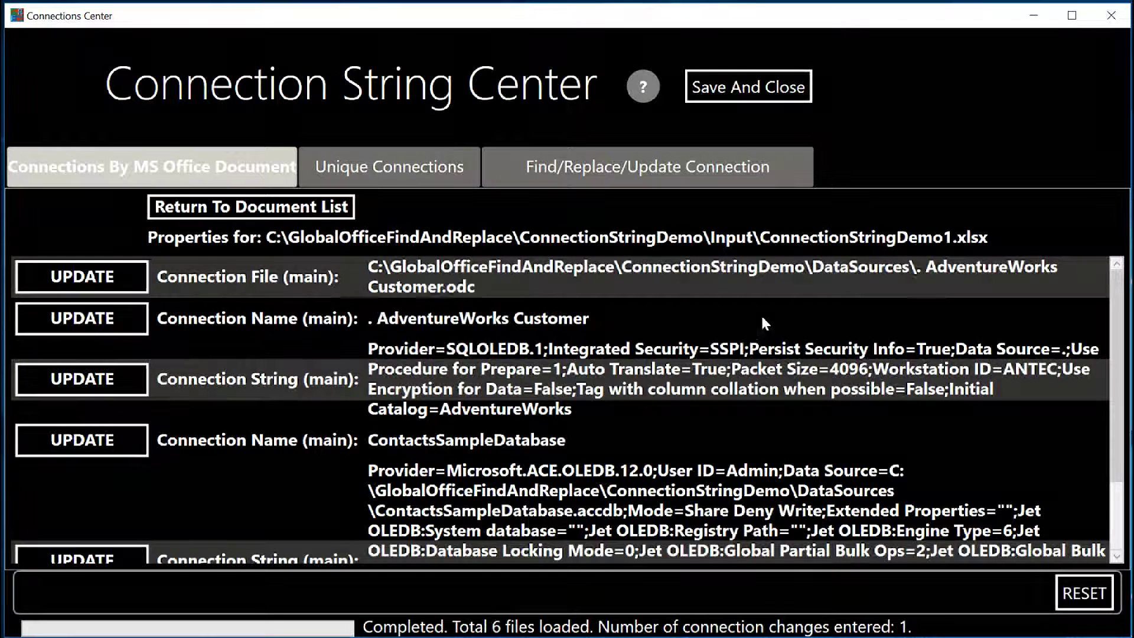
pyautogui.scroll(-3, 1122, 292)
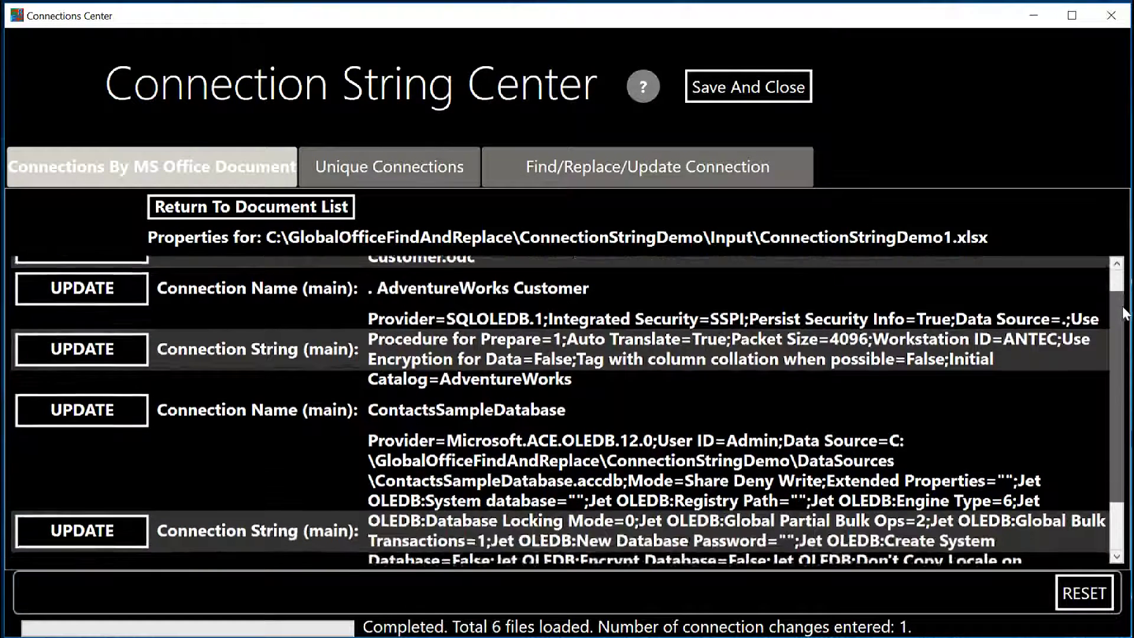
pyautogui.scroll(3, 1119, 295)
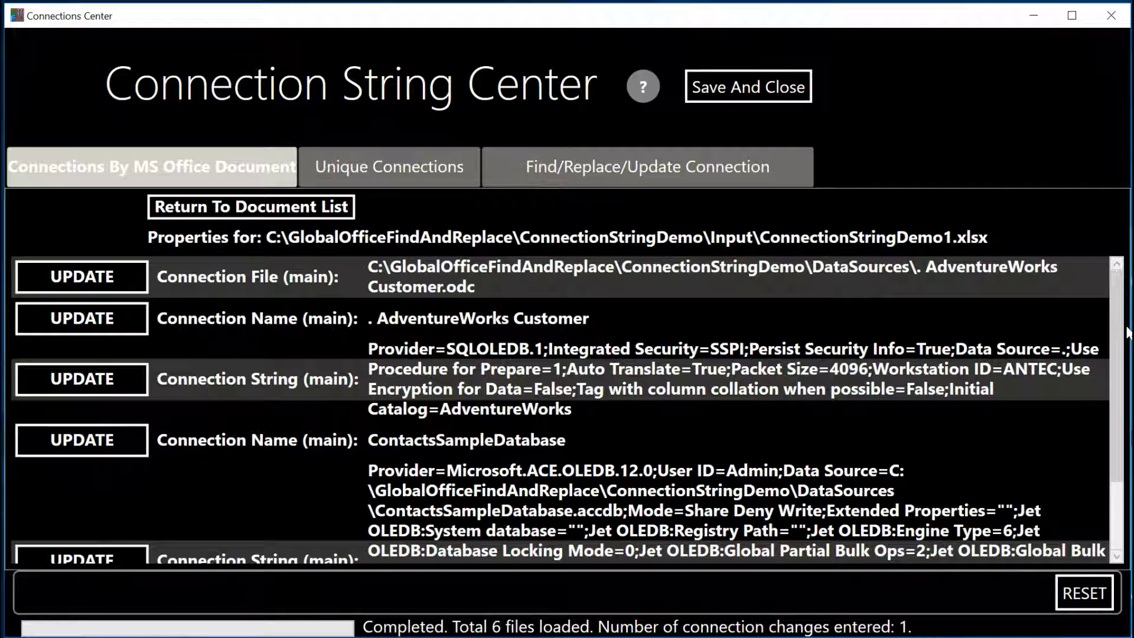
pyautogui.scroll(-3, 529, 472)
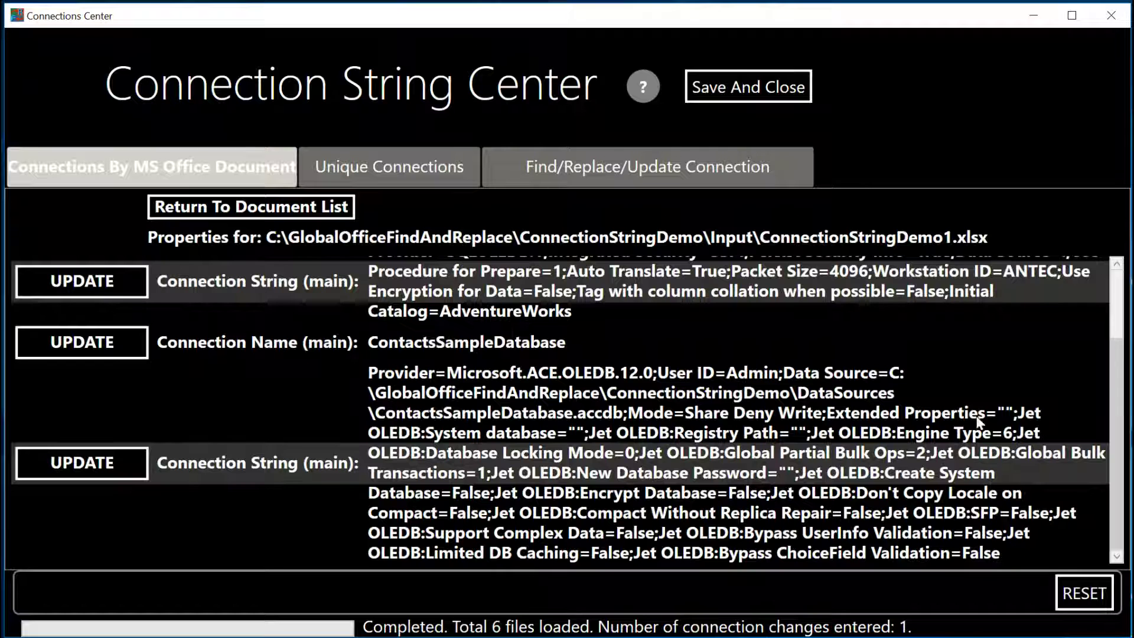
pyautogui.scroll(3, 1115, 389)
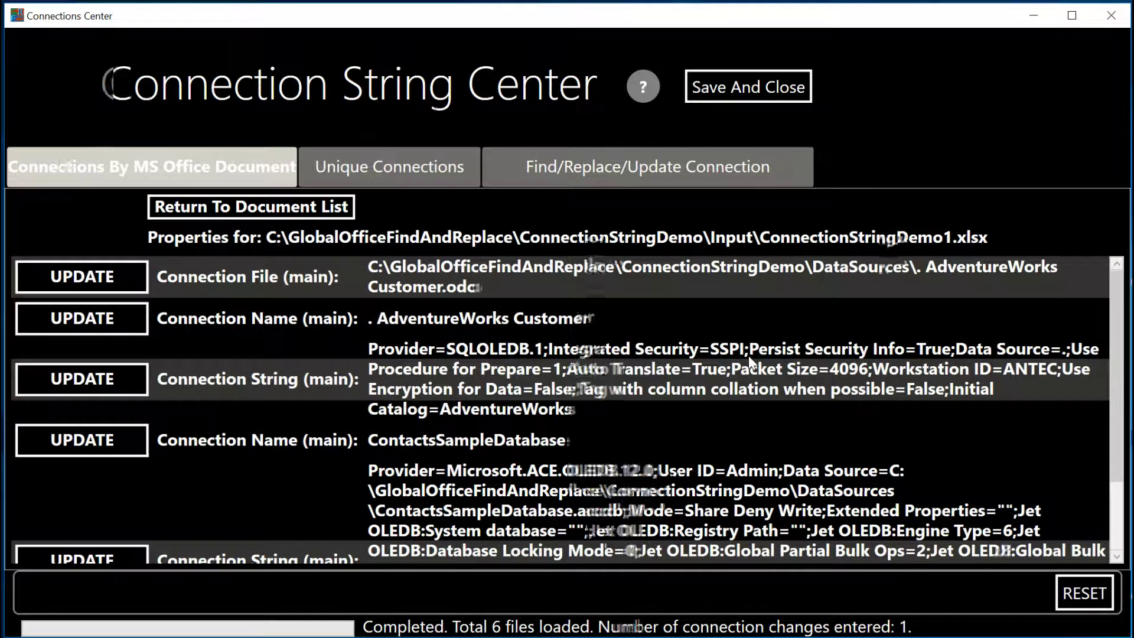
pyautogui.click(299, 206)
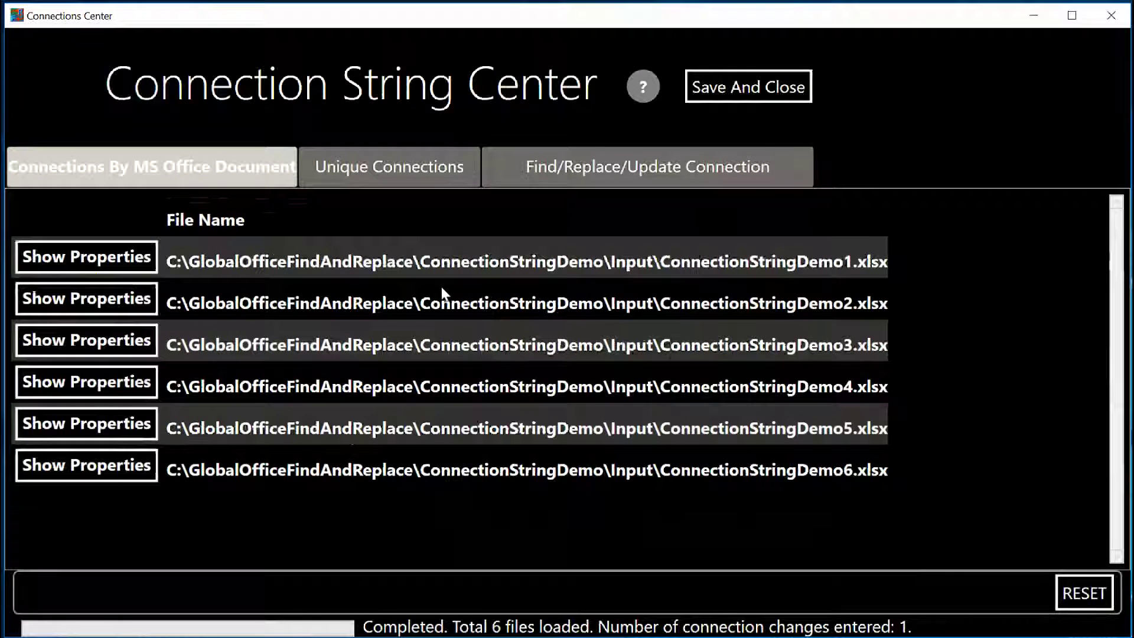
# Step: Review the unique connections across all documents and check which files use the AdventureWorks connection string
pyautogui.click(405, 171)
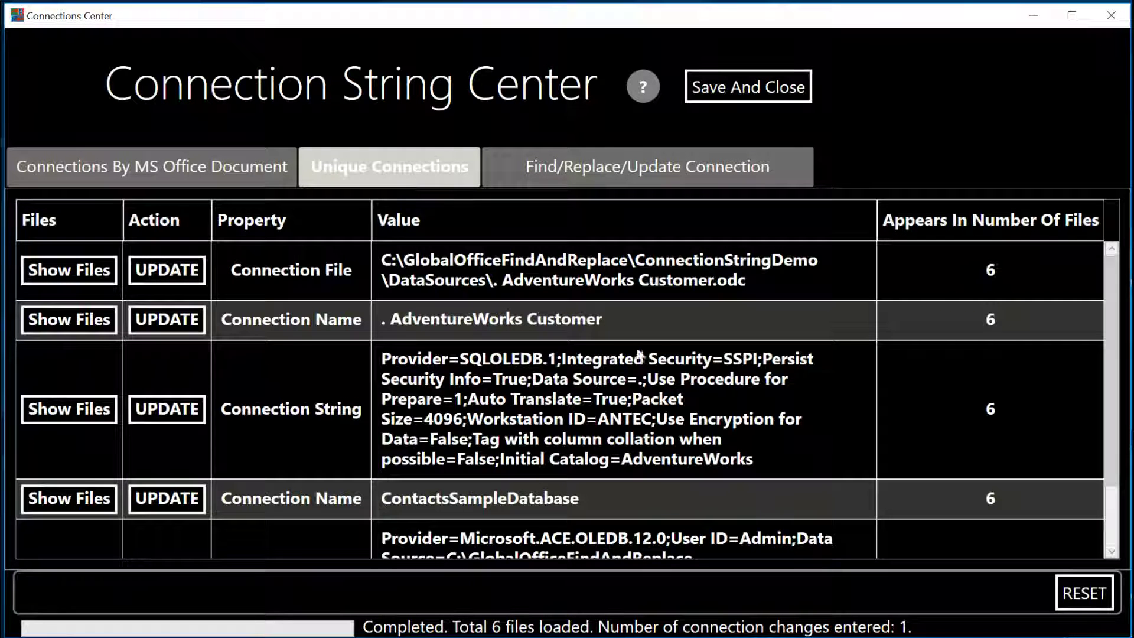
pyautogui.moveTo(1112, 319); pyautogui.dragTo(1112, 469)
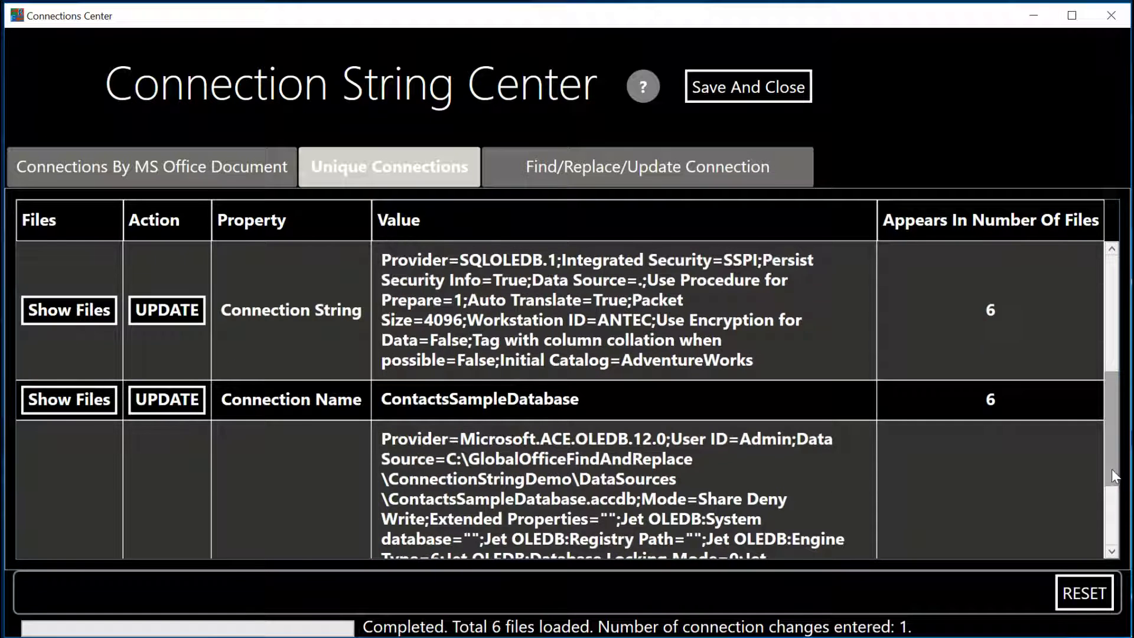
pyautogui.scroll(-1, 1113, 469)
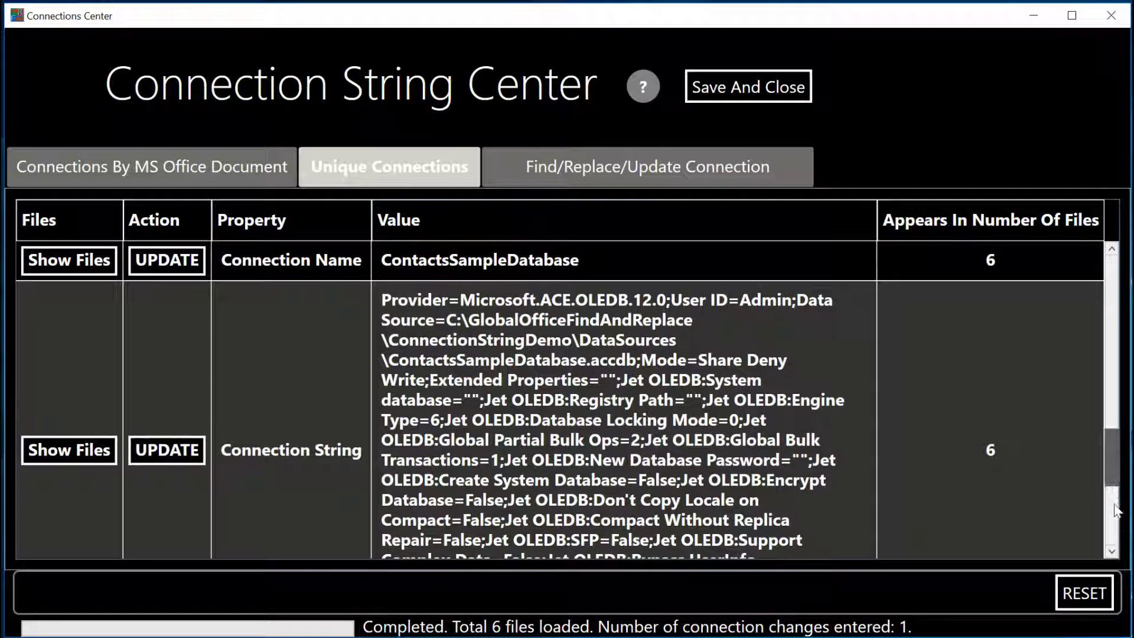
pyautogui.moveTo(1114, 473); pyautogui.dragTo(1112, 303)
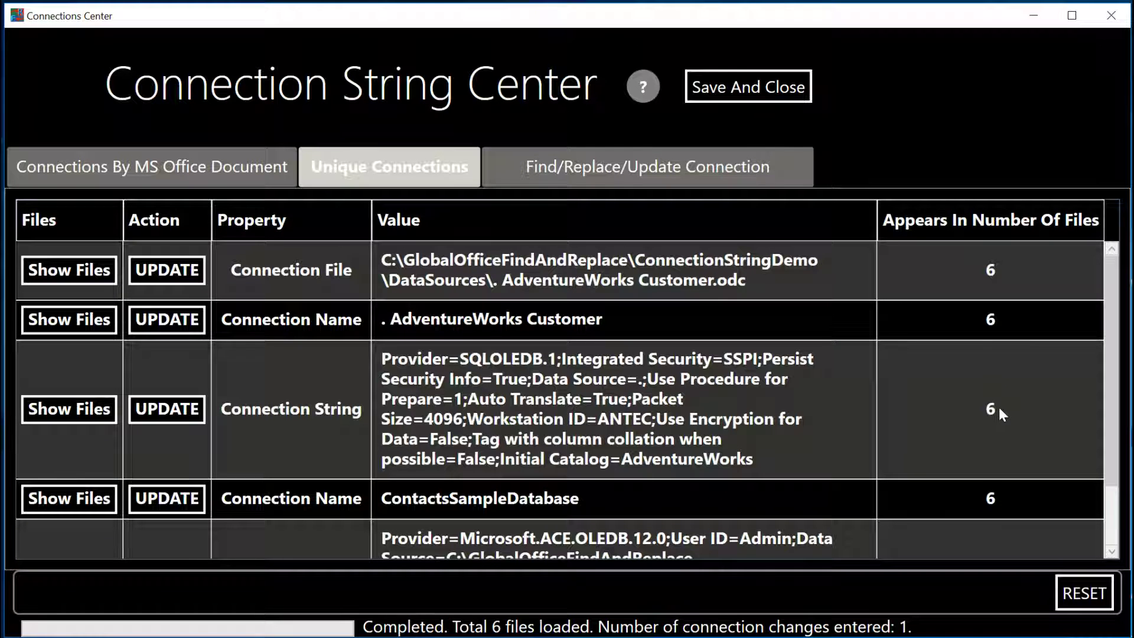
pyautogui.click(72, 414)
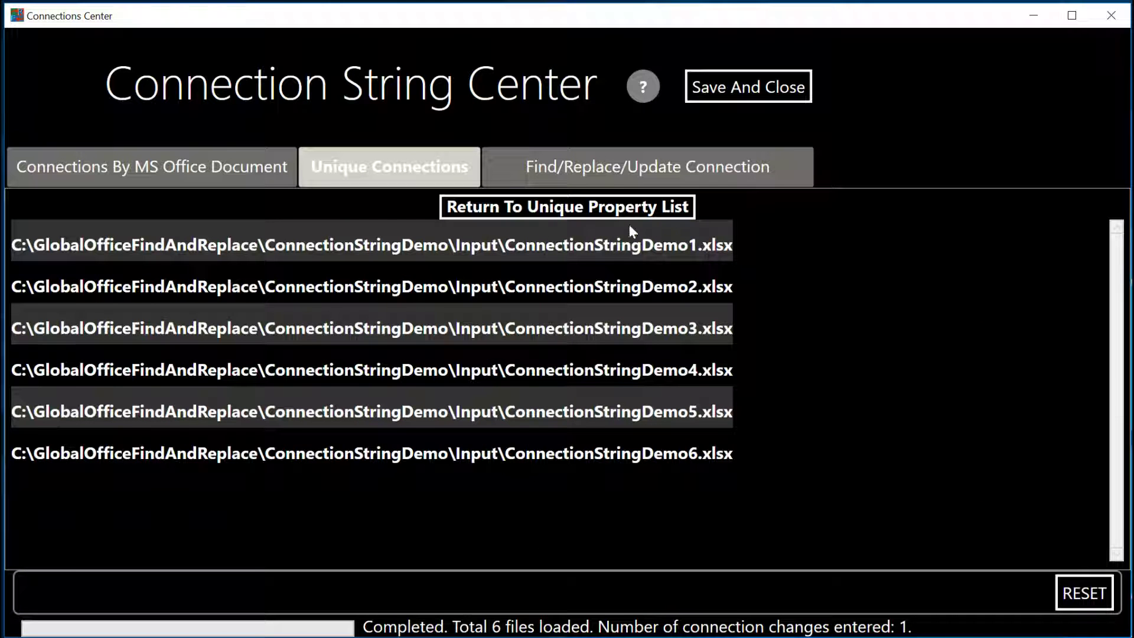
pyautogui.click(605, 209)
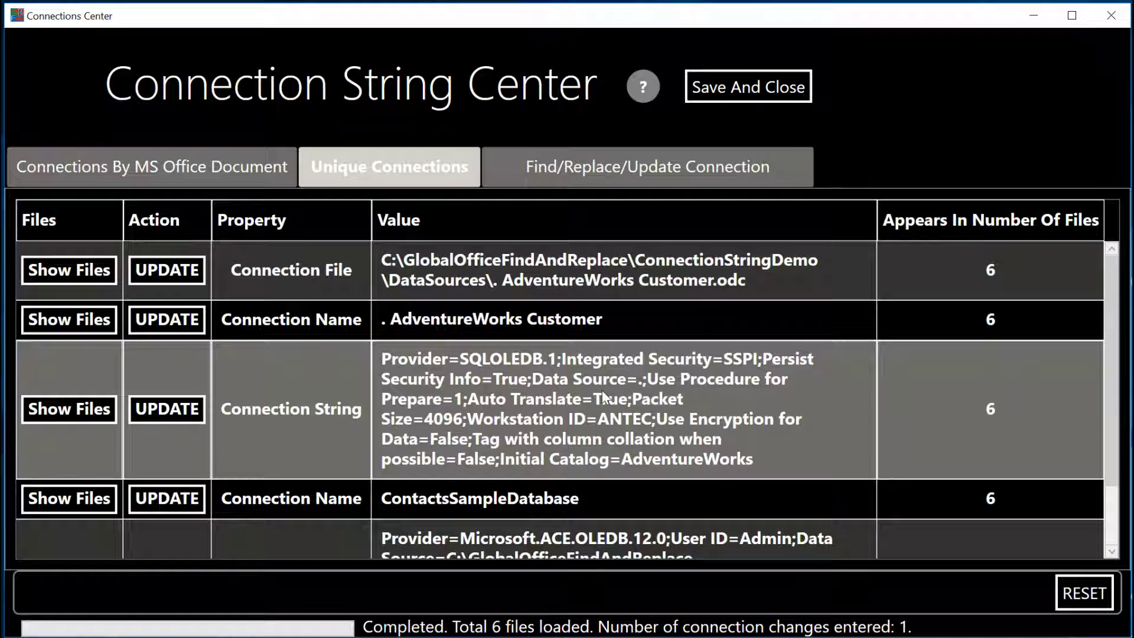
# Step: Define a find and replace operation on the Connection String property that replaces ANTEC with ServerName
pyautogui.click(655, 166)
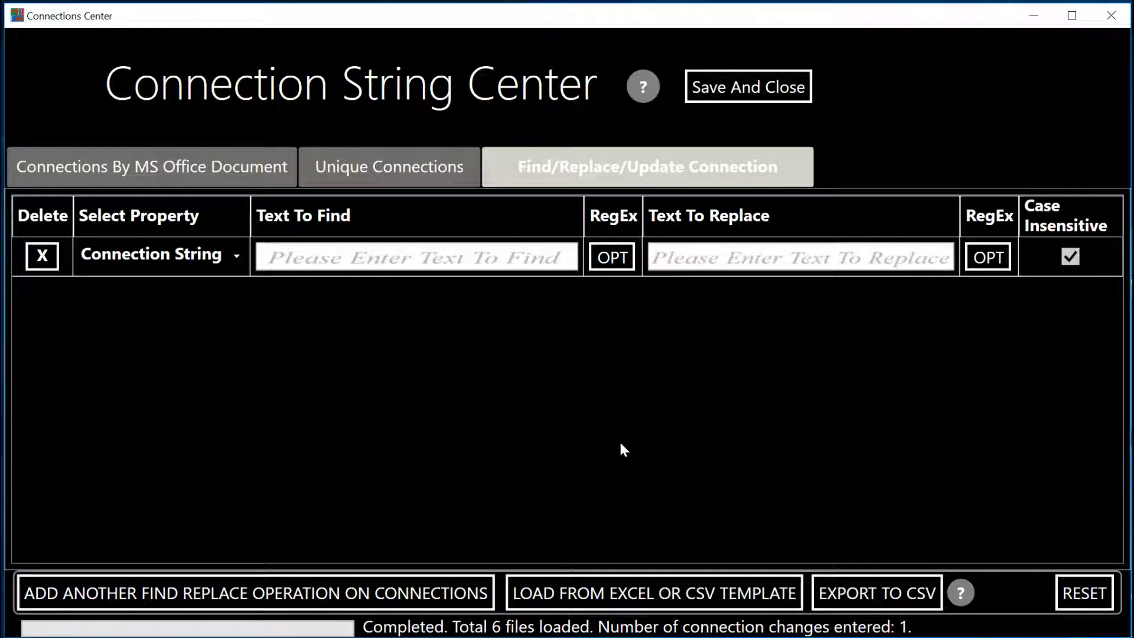
pyautogui.click(498, 257)
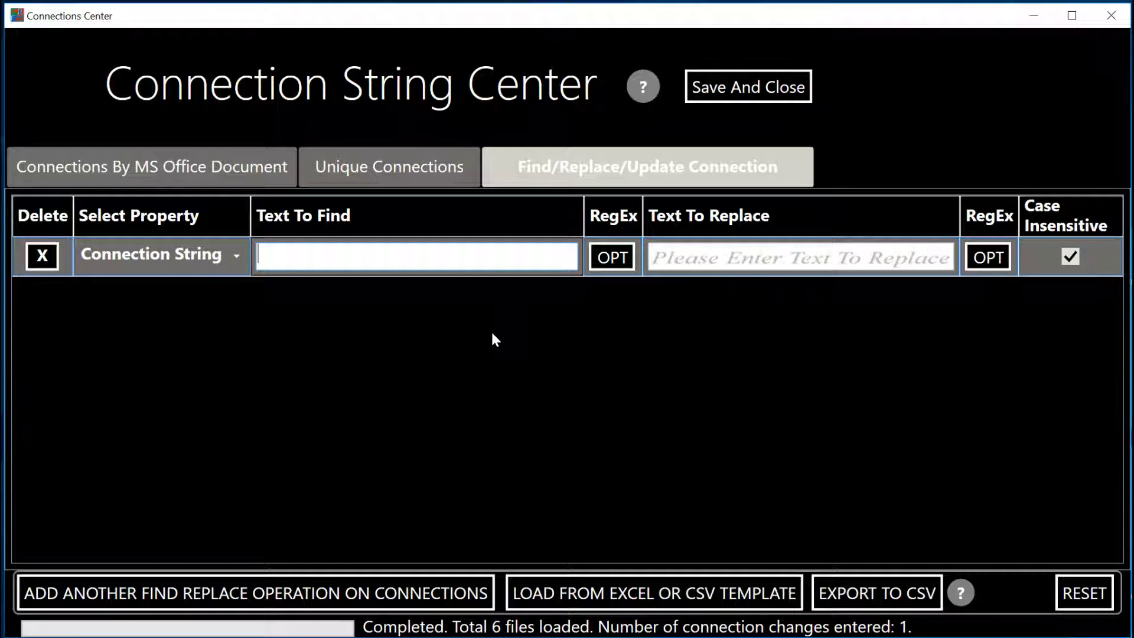
pyautogui.write('ANTEC')
pyautogui.click(694, 253)
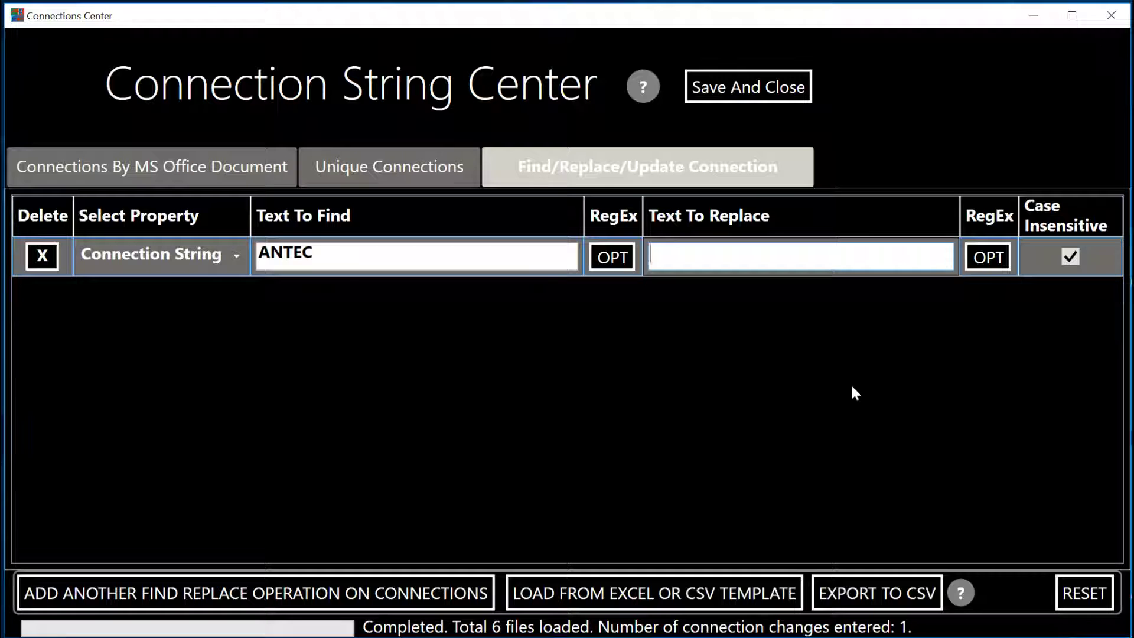
pyautogui.write('ServerName')
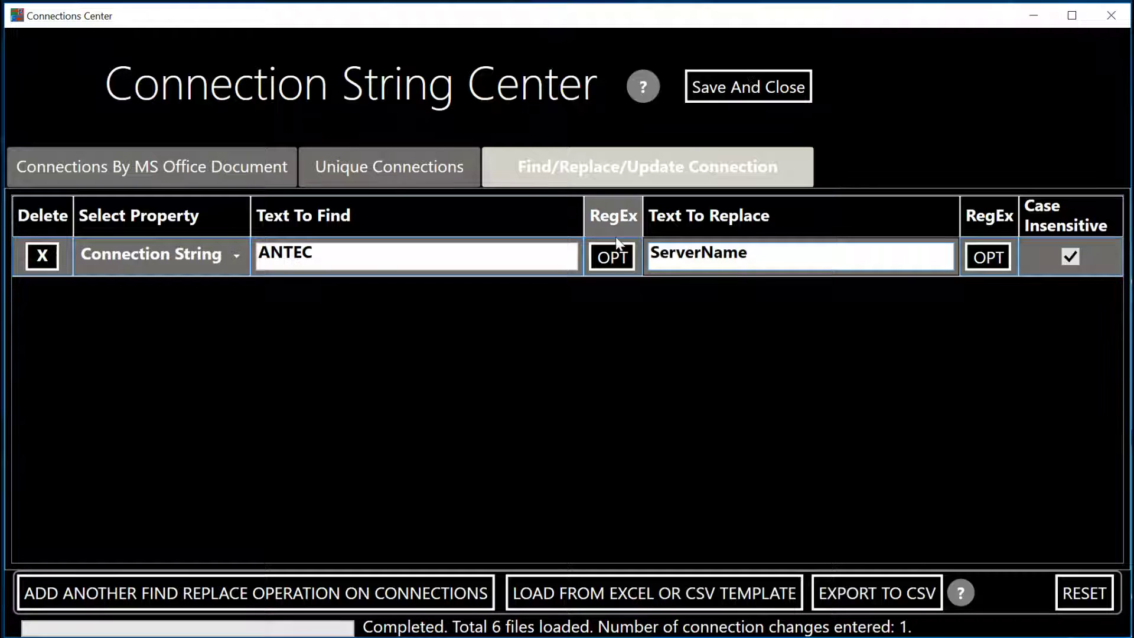
# Step: From the unique connections, add an update operation for the AdventureWorks connection string
pyautogui.click(411, 177)
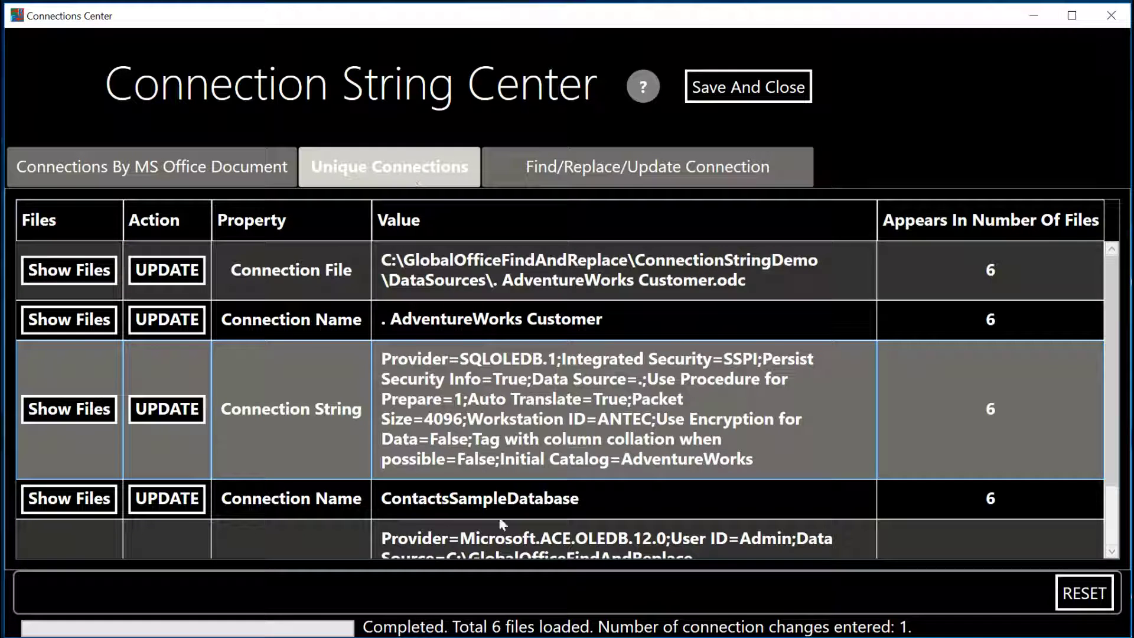
pyautogui.click(123, 170)
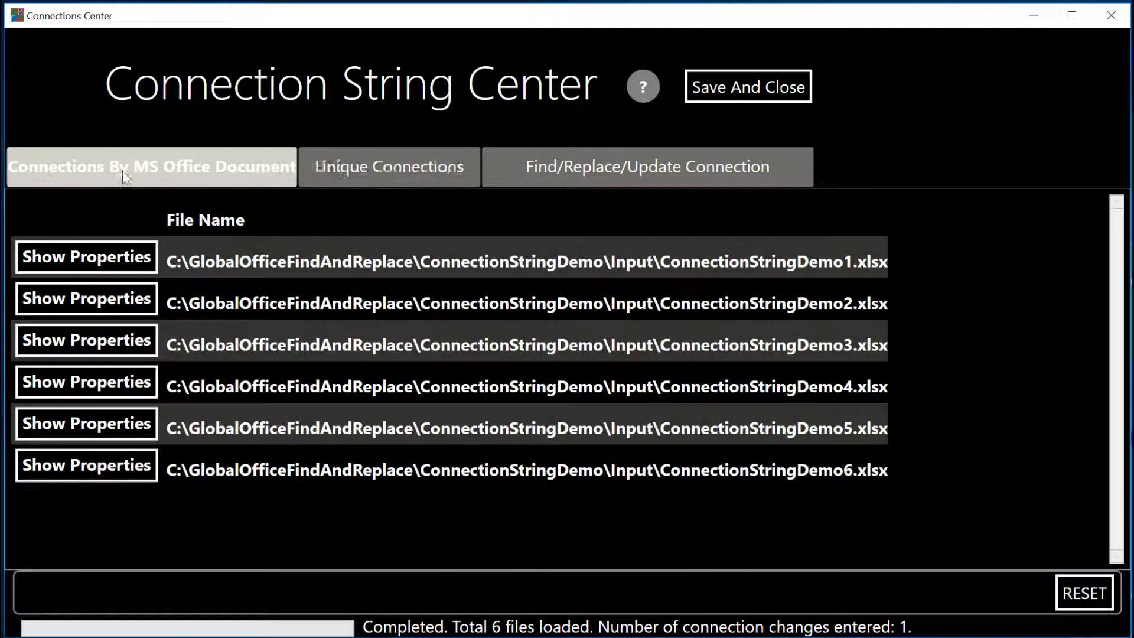
pyautogui.click(392, 166)
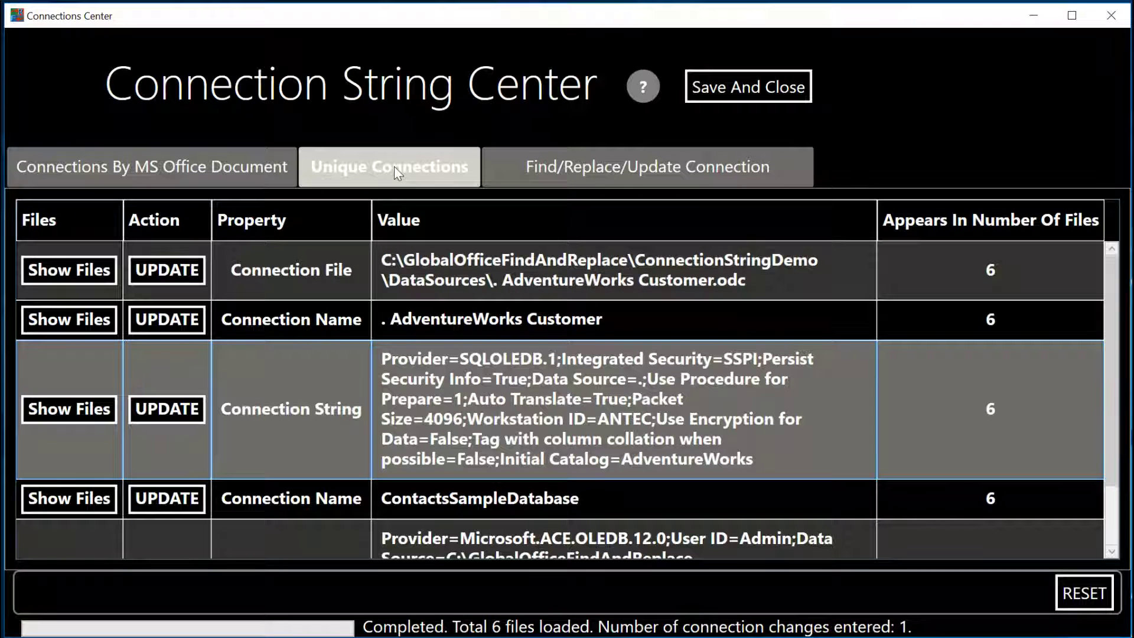
pyautogui.click(174, 412)
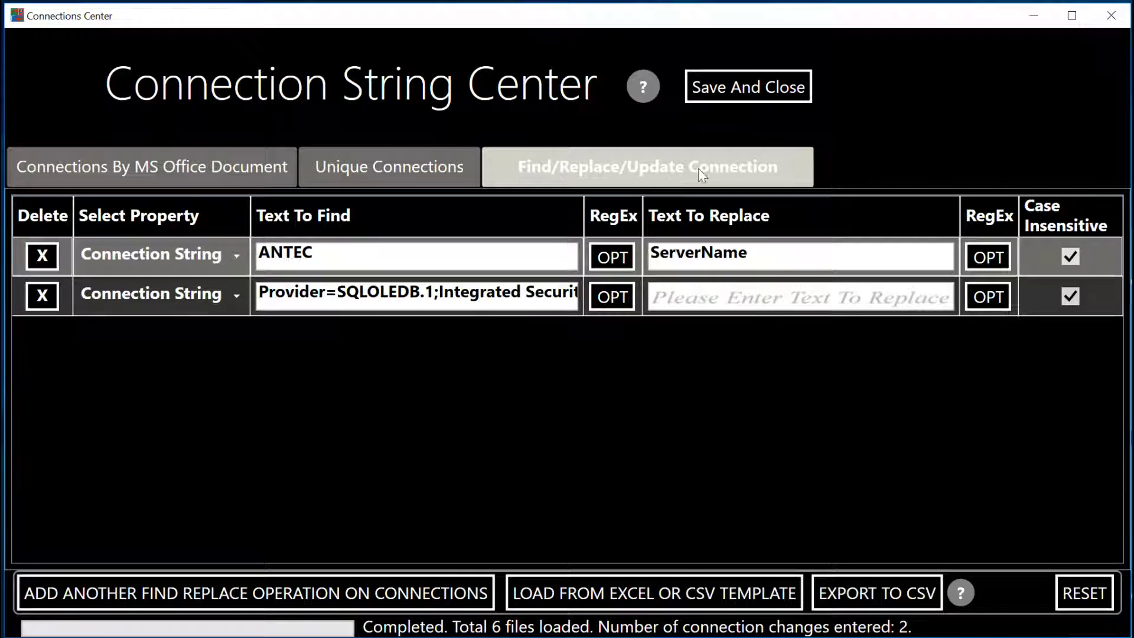
# Step: Read through the prefilled text to find in the AdventureWorks connection string operation and delete that operation
pyautogui.click(481, 293)
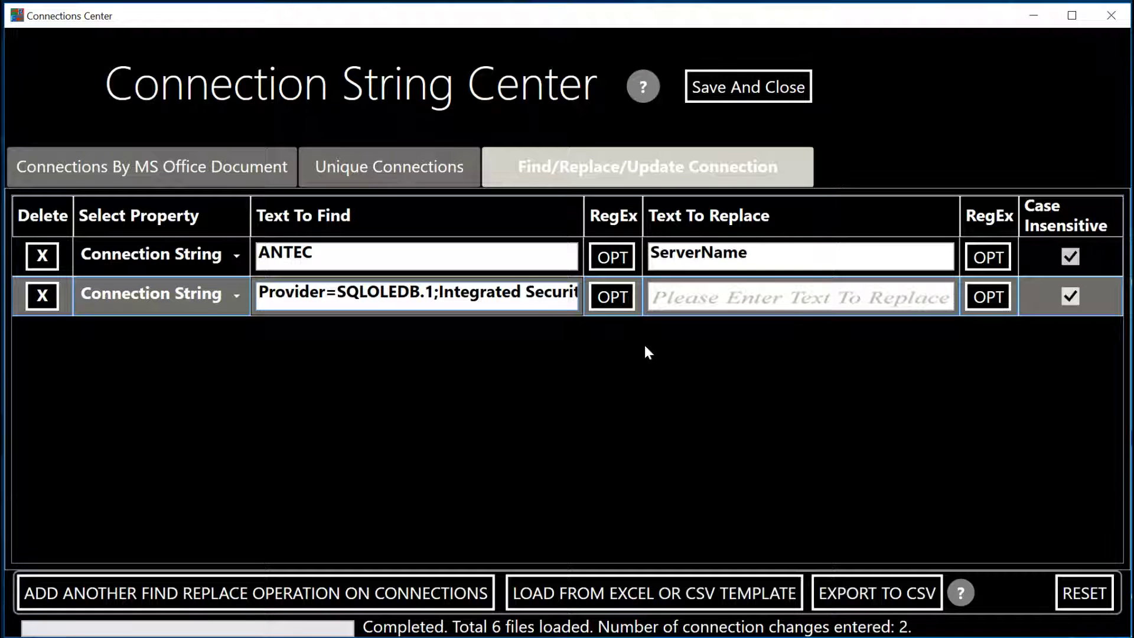
pyautogui.press('Right')
pyautogui.press('Right')
pyautogui.press('Right')
pyautogui.press('Right')
pyautogui.press('Right')
pyautogui.press('Right')
pyautogui.press('Right')
pyautogui.press('Right')
pyautogui.press('Right')
pyautogui.press('Right')
pyautogui.press('Right')
pyautogui.press('Right')
pyautogui.press('Right')
pyautogui.press('Right')
pyautogui.press('Right')
pyautogui.press('Right')
pyautogui.press('Right')
pyautogui.press('Right')
pyautogui.press('Right')
pyautogui.press('Right')
pyautogui.press('Right')
pyautogui.press('Right')
pyautogui.press('Right')
pyautogui.press('Right')
pyautogui.press('Right')
pyautogui.press('Right')
pyautogui.press('Right')
pyautogui.press('Right')
pyautogui.press('Right')
pyautogui.press('Right')
pyautogui.press('Right')
pyautogui.press('Right')
pyautogui.press('Right')
pyautogui.press('Right')
pyautogui.press('Right')
pyautogui.press('Right')
pyautogui.press('Right')
pyautogui.press('Right')
pyautogui.press('Right')
pyautogui.press('Right')
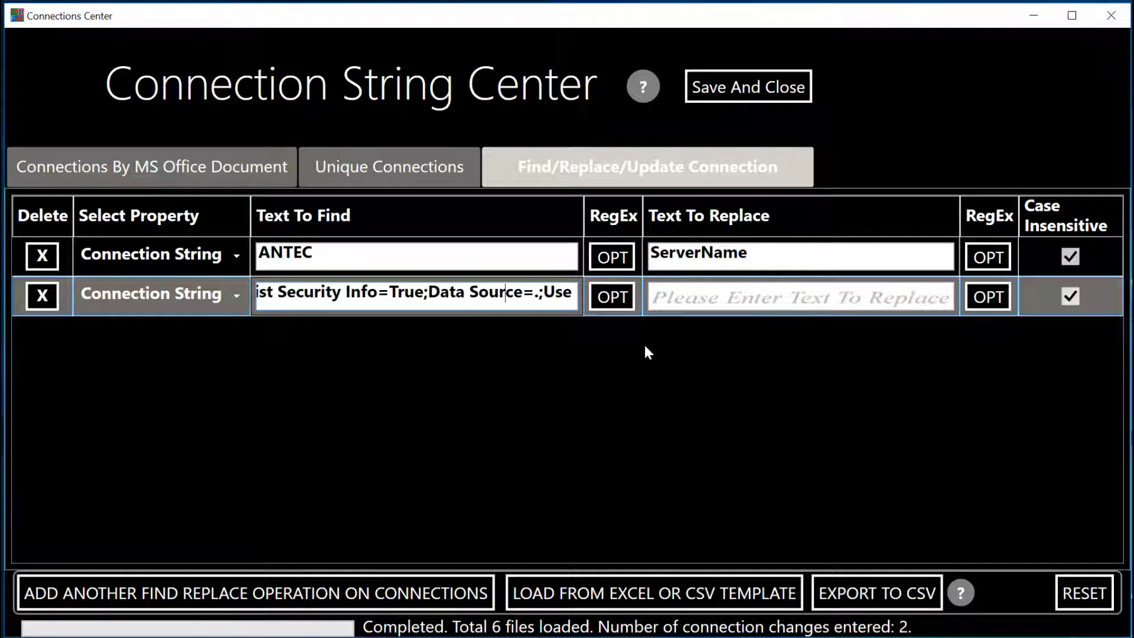
pyautogui.press('Left')
pyautogui.press('Left')
pyautogui.press('Left')
pyautogui.press('Left')
pyautogui.press('Left')
pyautogui.press('Left')
pyautogui.press('Left')
pyautogui.press('Left')
pyautogui.press('Left')
pyautogui.press('Left')
pyautogui.press('Left')
pyautogui.press('Left')
pyautogui.press('Left')
pyautogui.press('Left')
pyautogui.press('Left')
pyautogui.press('Left')
pyautogui.press('Left')
pyautogui.press('Left')
pyautogui.press('Left')
pyautogui.press('Left')
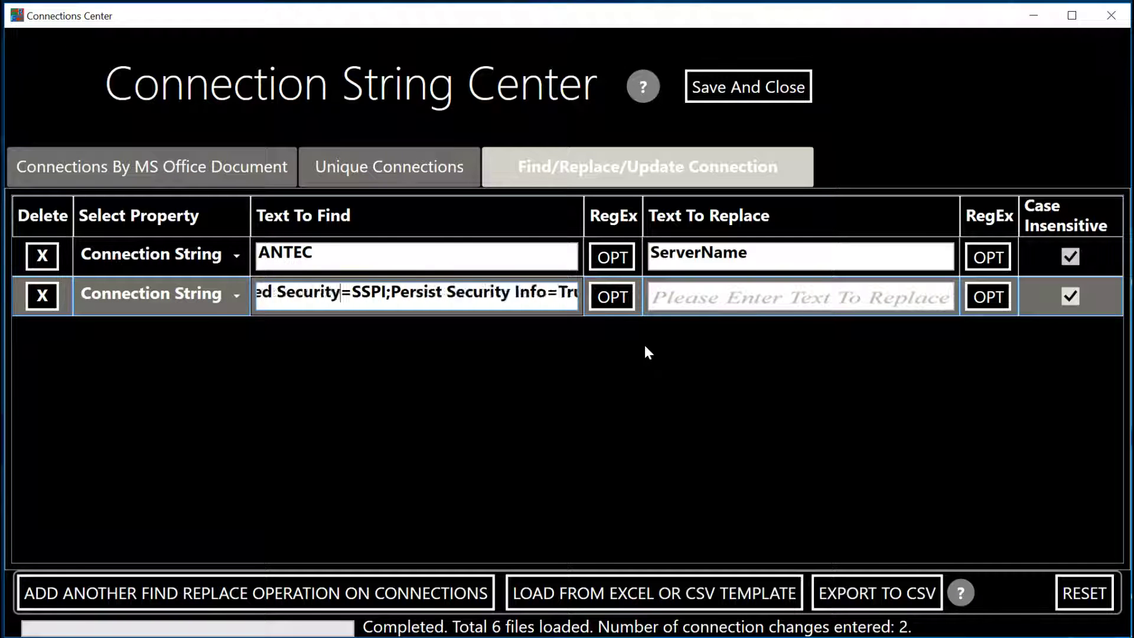
pyautogui.press('Home')
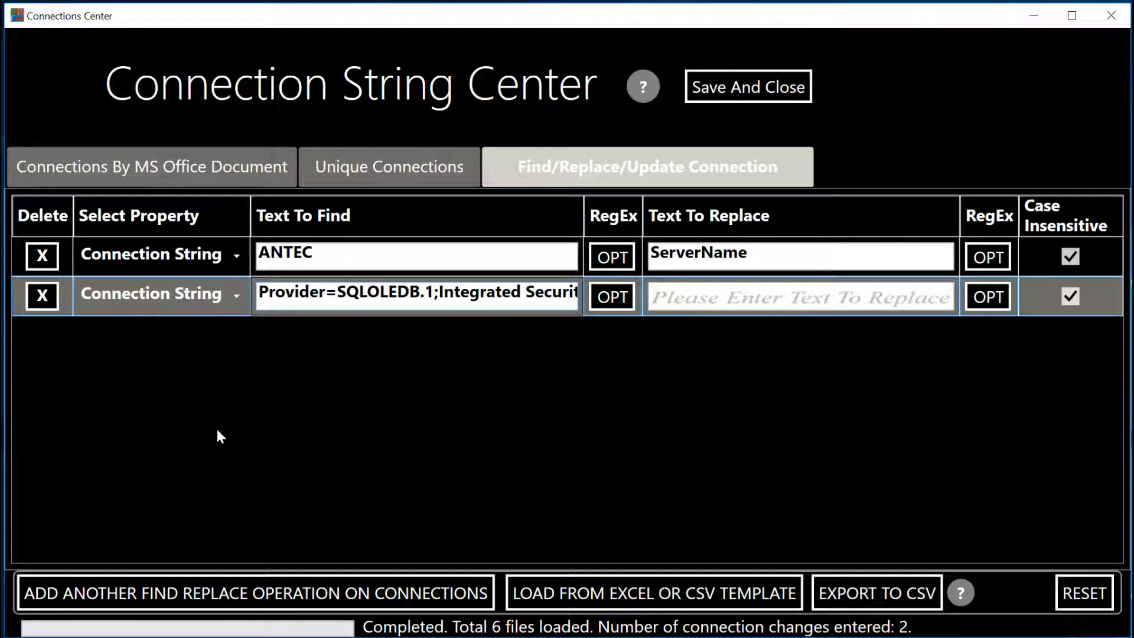
pyautogui.click(43, 296)
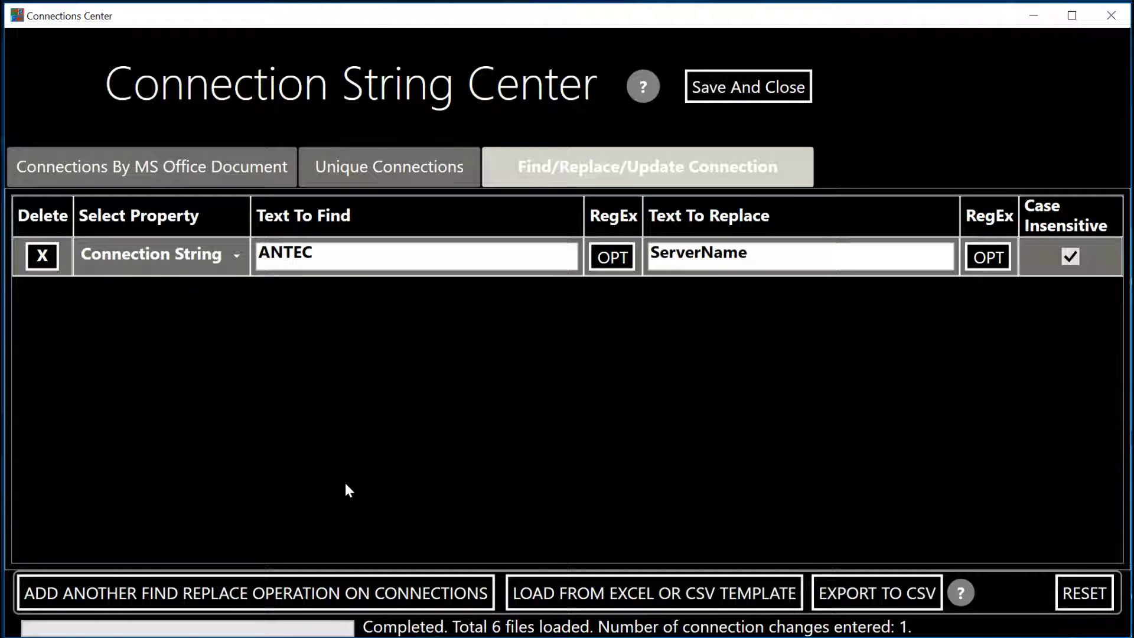
# Step: Add a second find and replace operation on connections and set its property to Source File
pyautogui.click(319, 601)
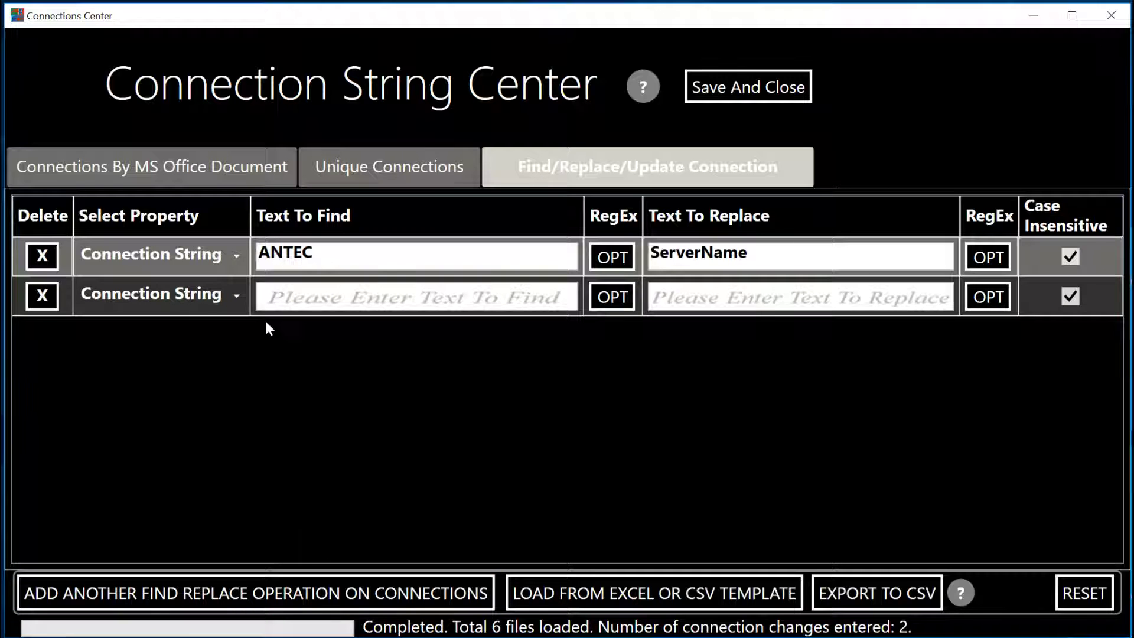
pyautogui.click(231, 298)
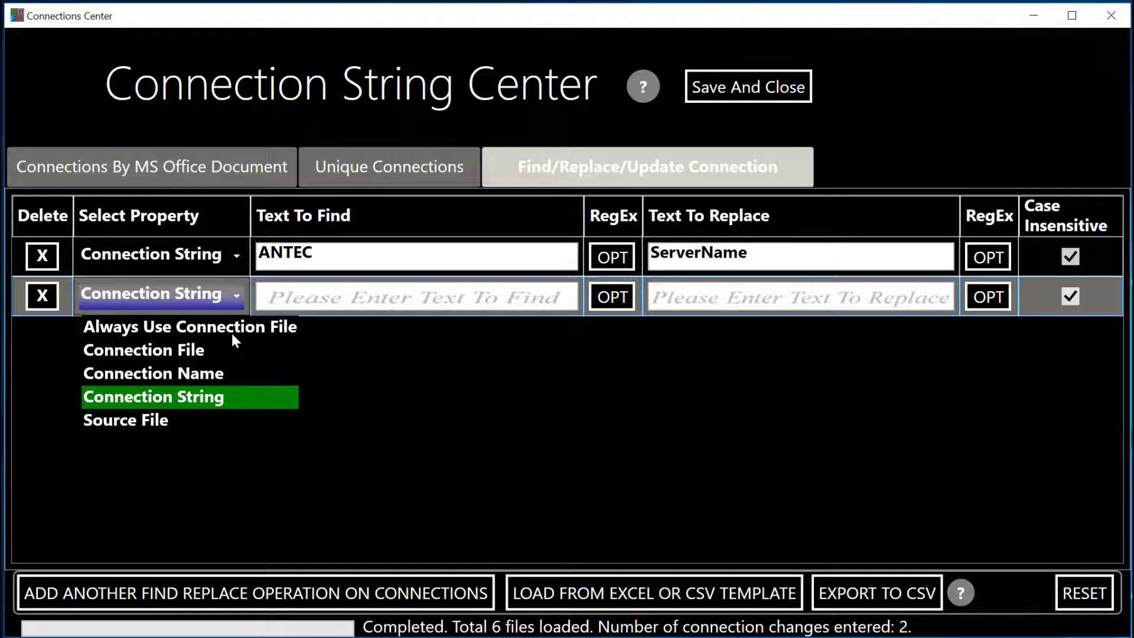
pyautogui.click(219, 376)
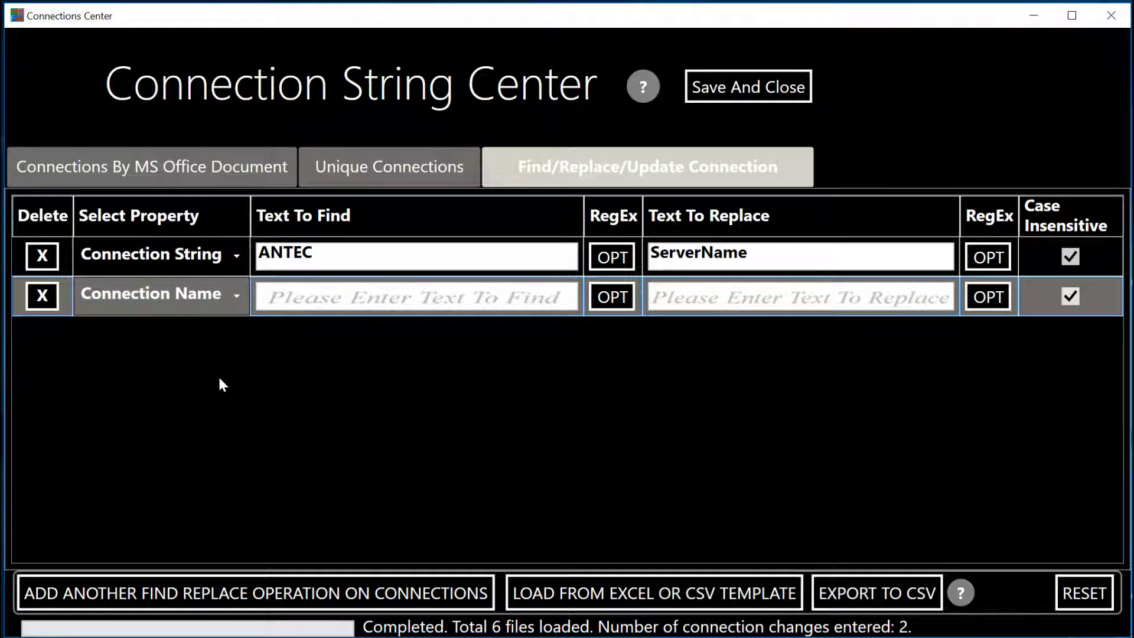
pyautogui.click(230, 297)
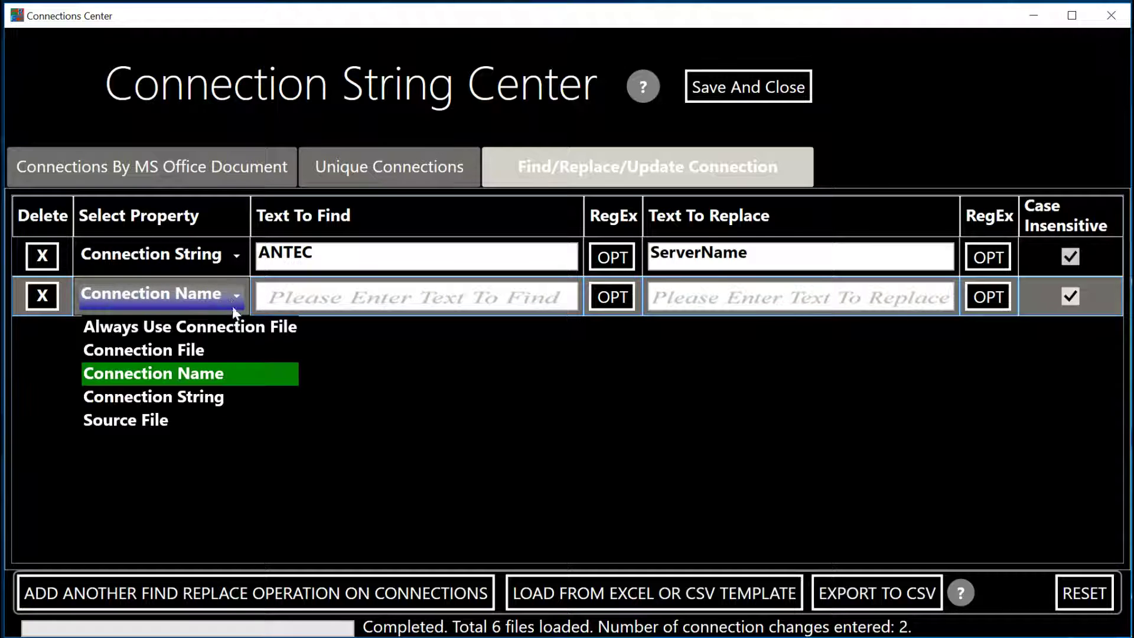
pyautogui.click(159, 423)
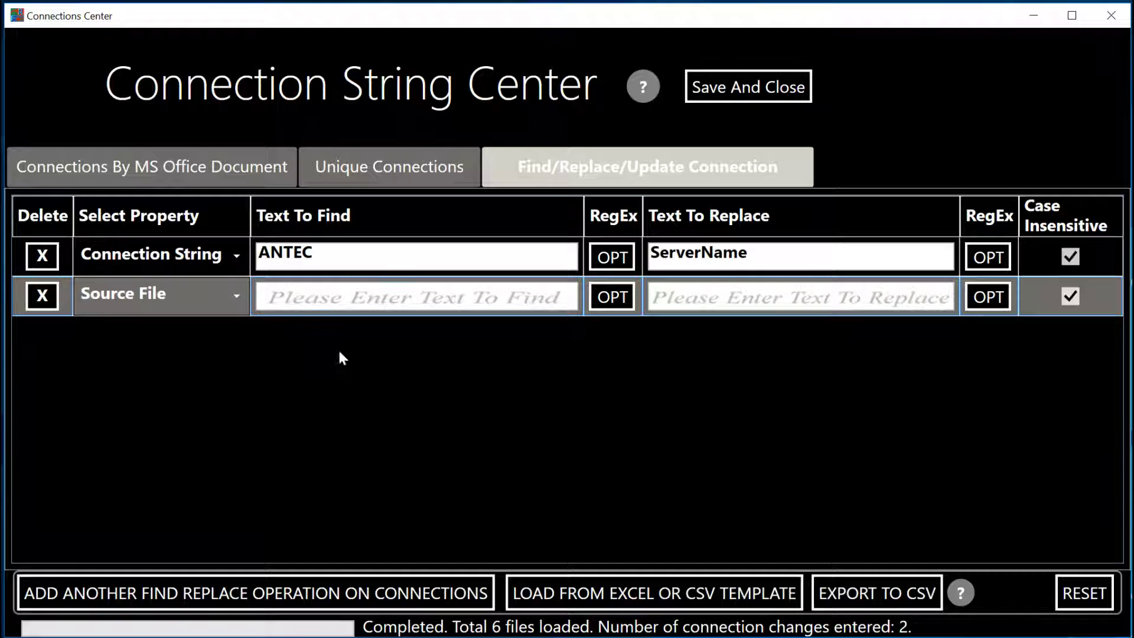
pyautogui.click(366, 293)
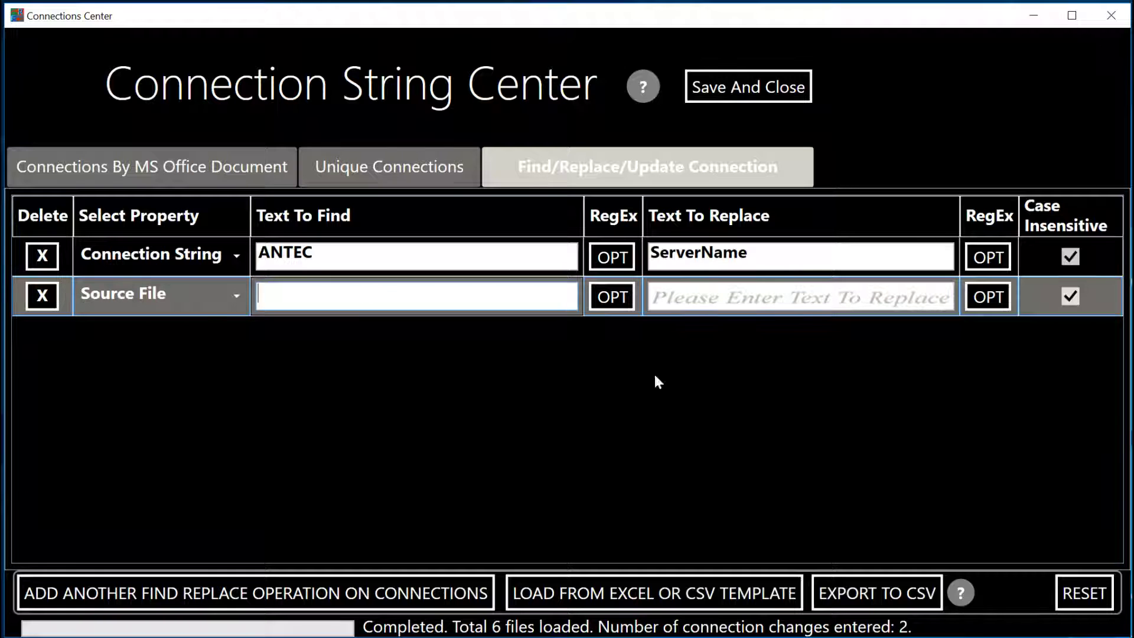
pyautogui.click(727, 302)
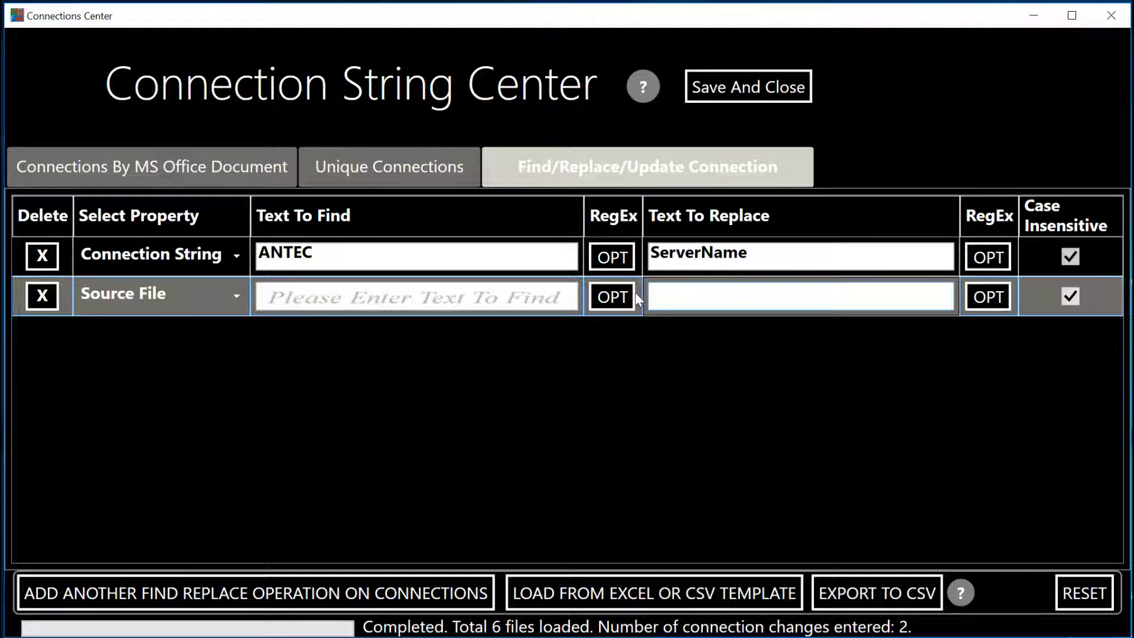
# Step: Set both the find text ANTEC and the replacement text ServerName to be treated as Regular Expressions
pyautogui.click(614, 261)
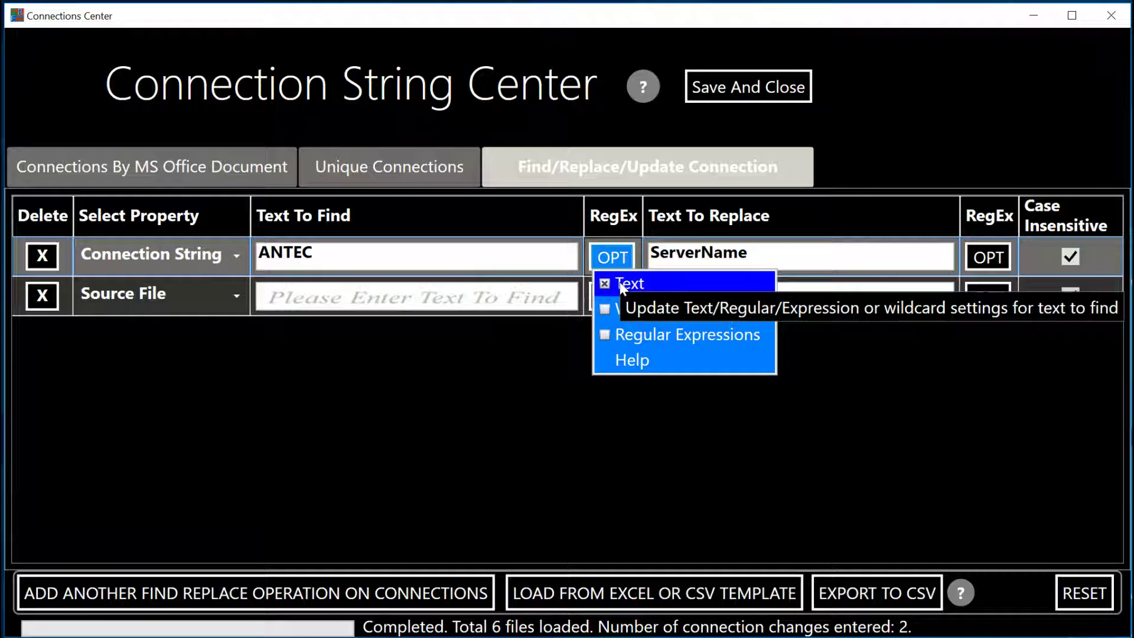
pyautogui.click(604, 337)
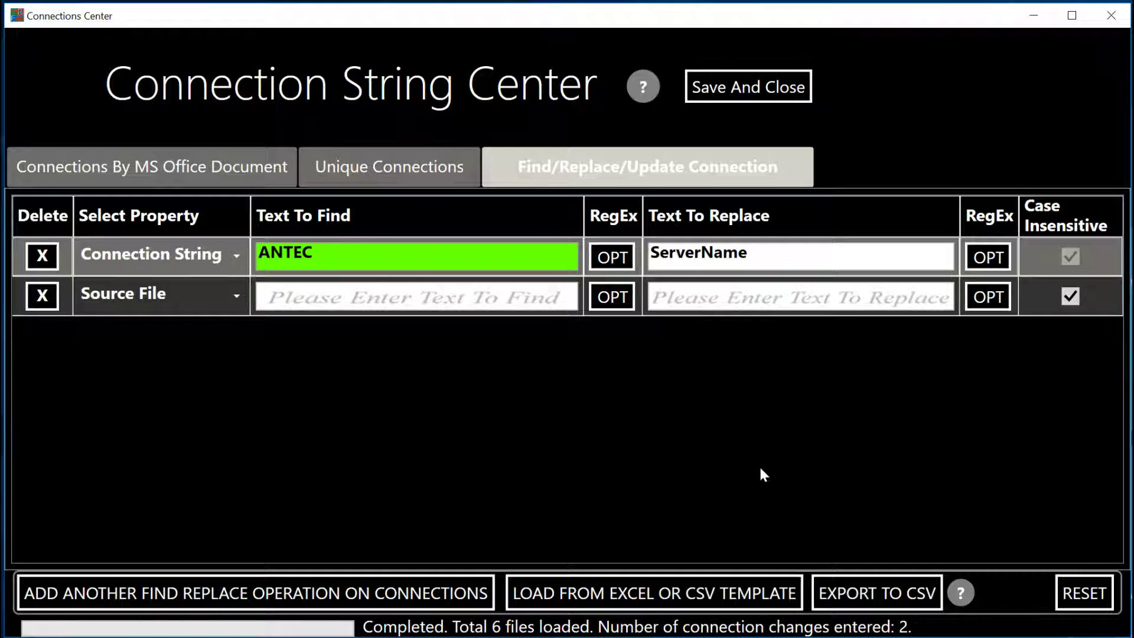
pyautogui.click(992, 253)
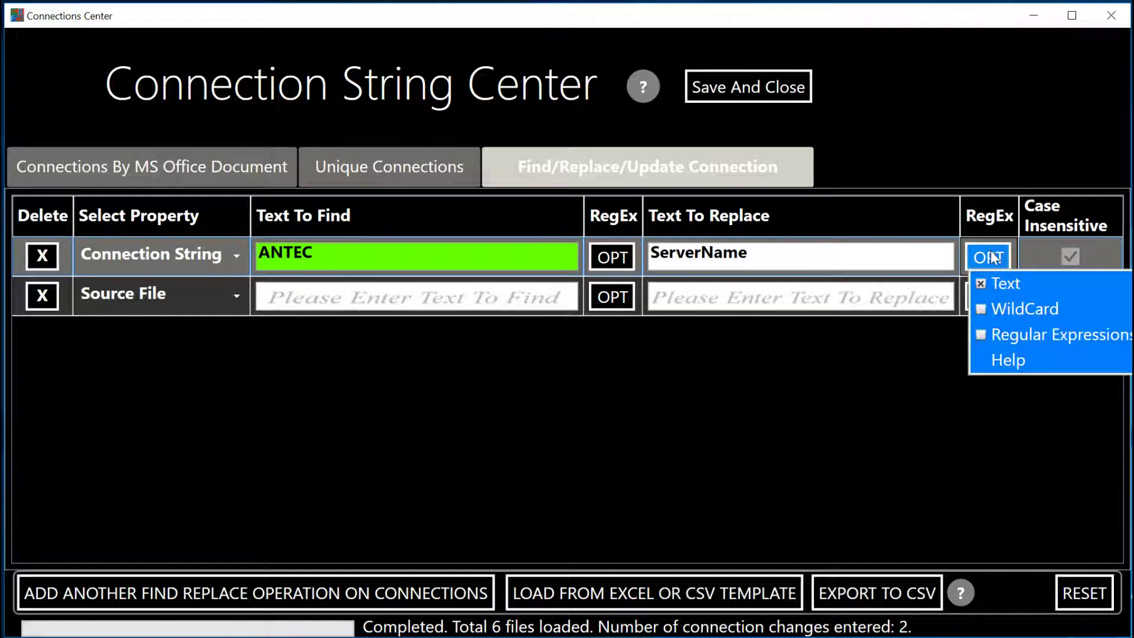
pyautogui.click(980, 332)
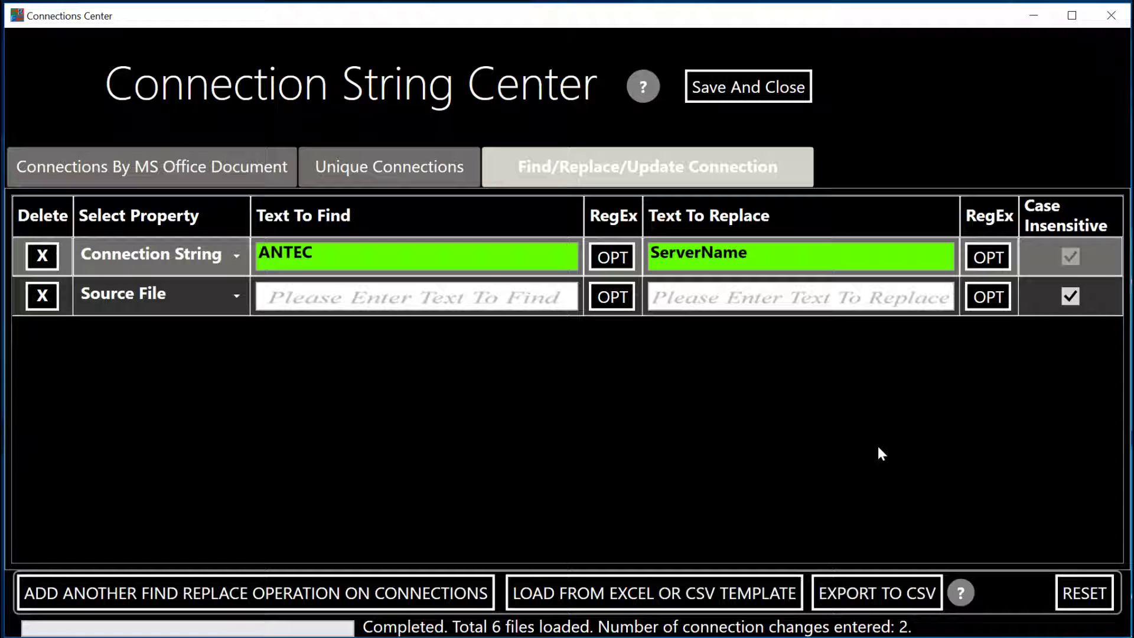
pyautogui.click(1076, 256)
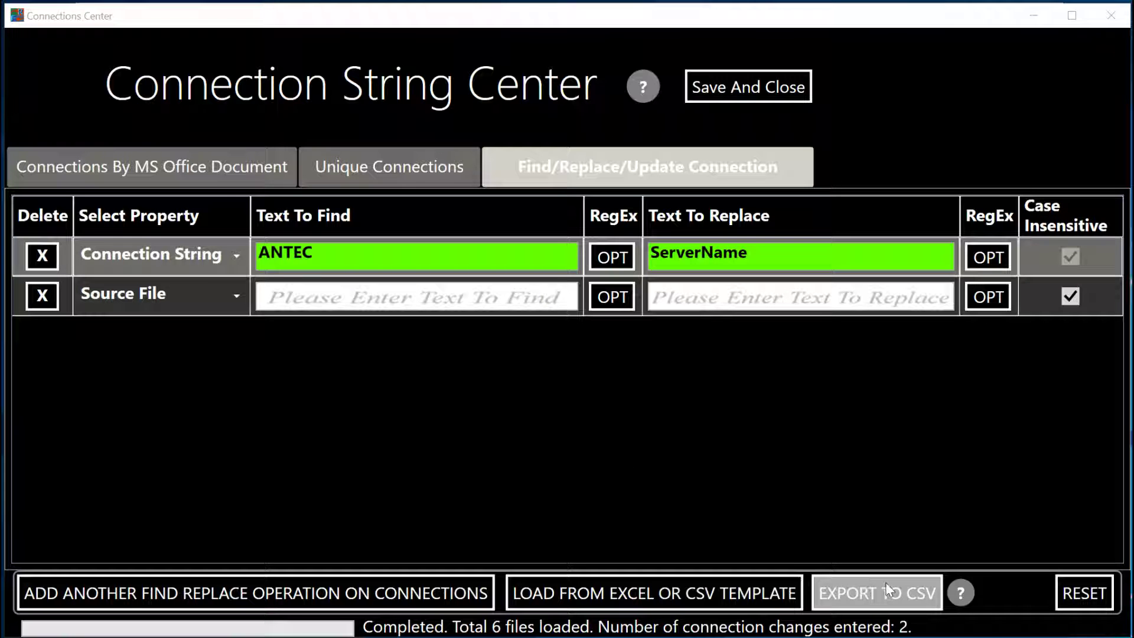
# Step: Add three more find and replace operations and set the property of the third operation to Connection File
pyautogui.click(288, 593)
pyautogui.click(288, 594)
pyautogui.click(288, 593)
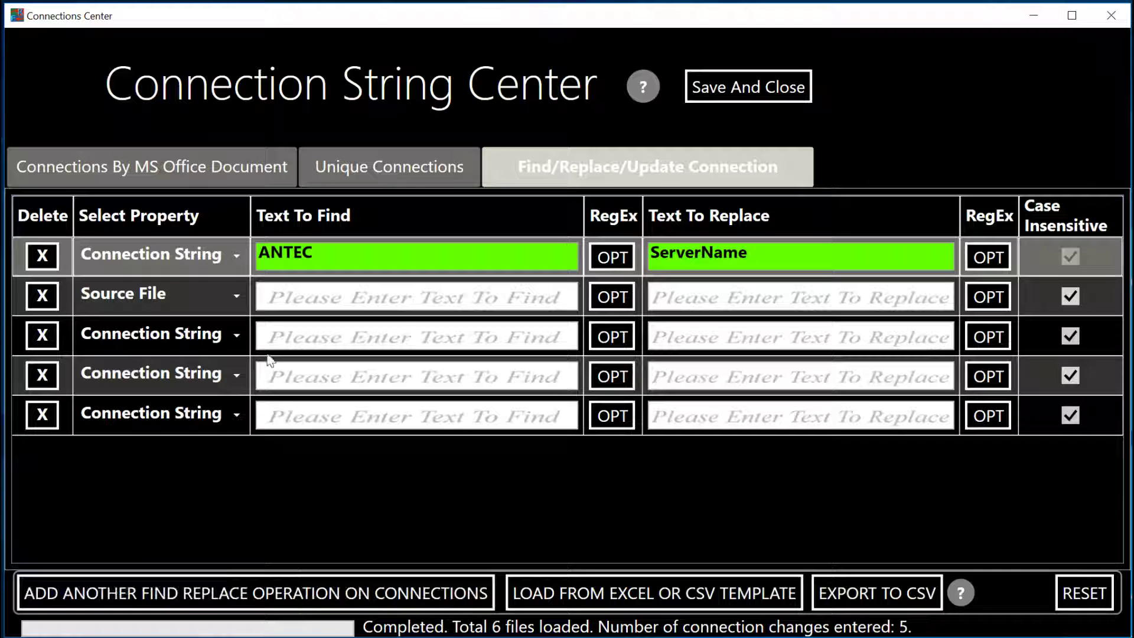
pyautogui.click(235, 338)
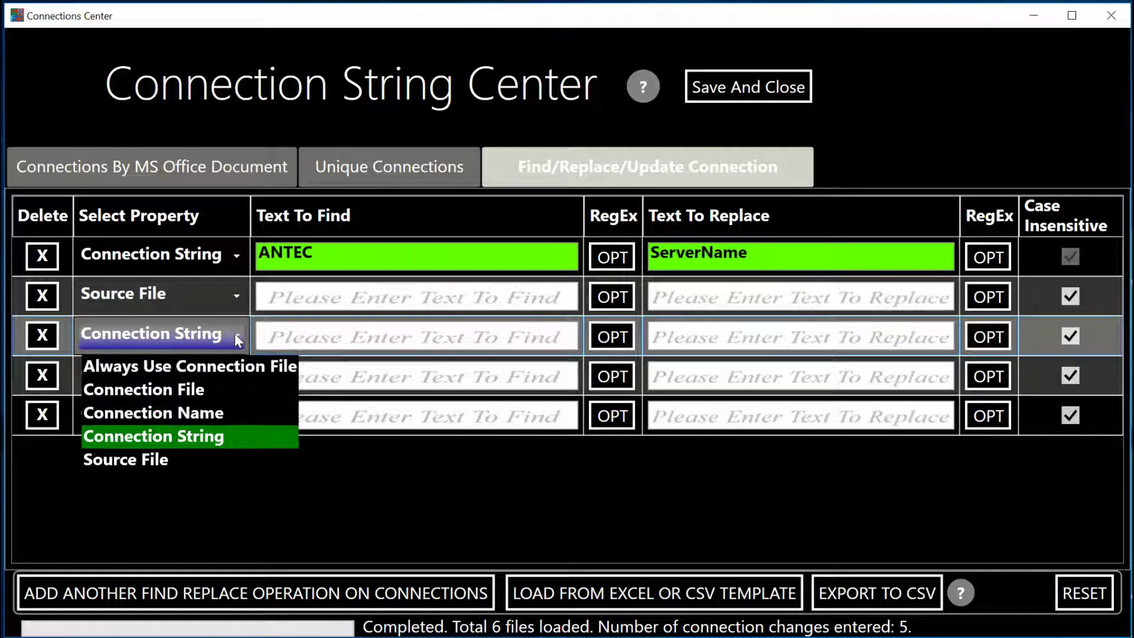
pyautogui.click(216, 387)
pyautogui.click(328, 331)
# Step: Set the Source File operation to replace a with b and the Connection File operation to replace c with d
pyautogui.click(338, 300)
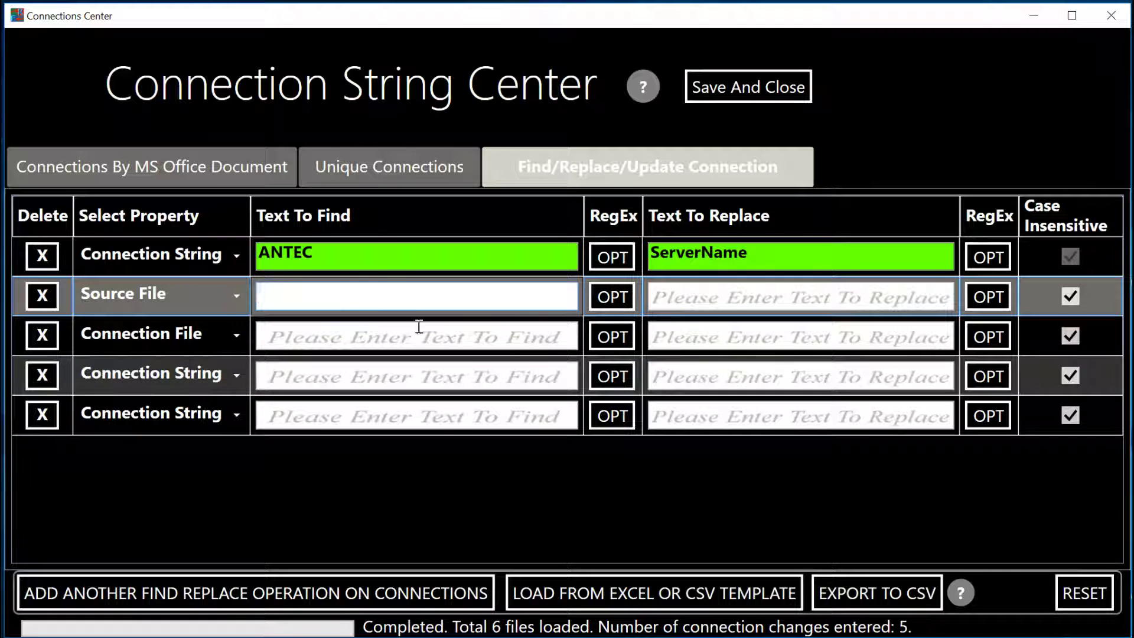
pyautogui.write('a')
pyautogui.click(746, 296)
pyautogui.write('b')
pyautogui.click(299, 334)
pyautogui.write('c')
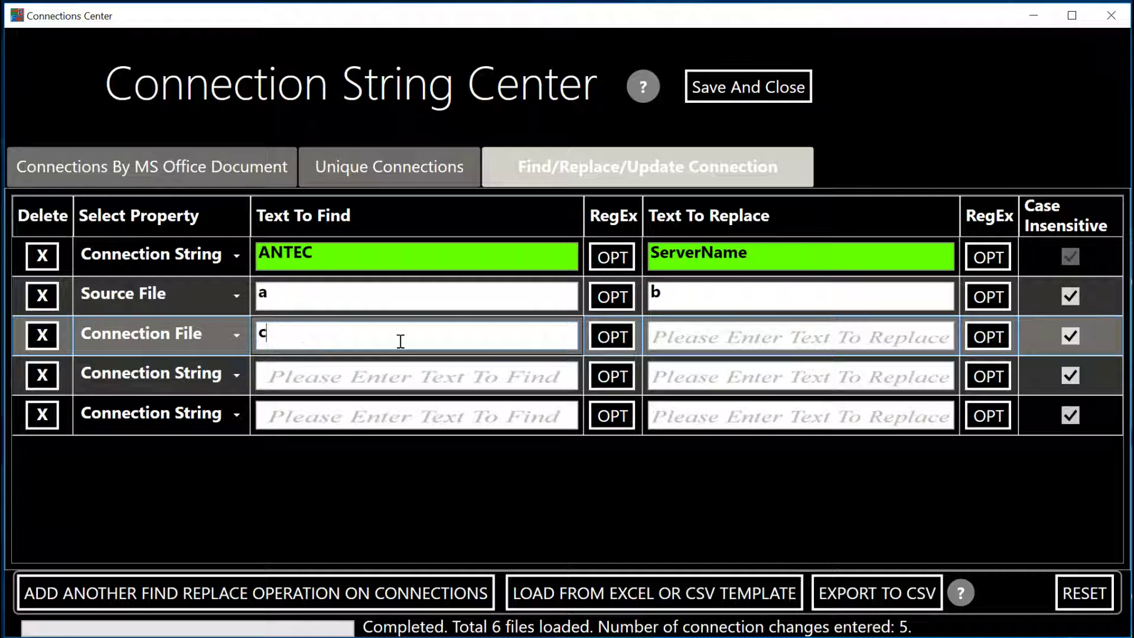
pyautogui.click(709, 337)
pyautogui.write('d')
# Step: In the fourth operation, on Connection String, enter a sample first name to find and another first name as its replacement
pyautogui.click(393, 372)
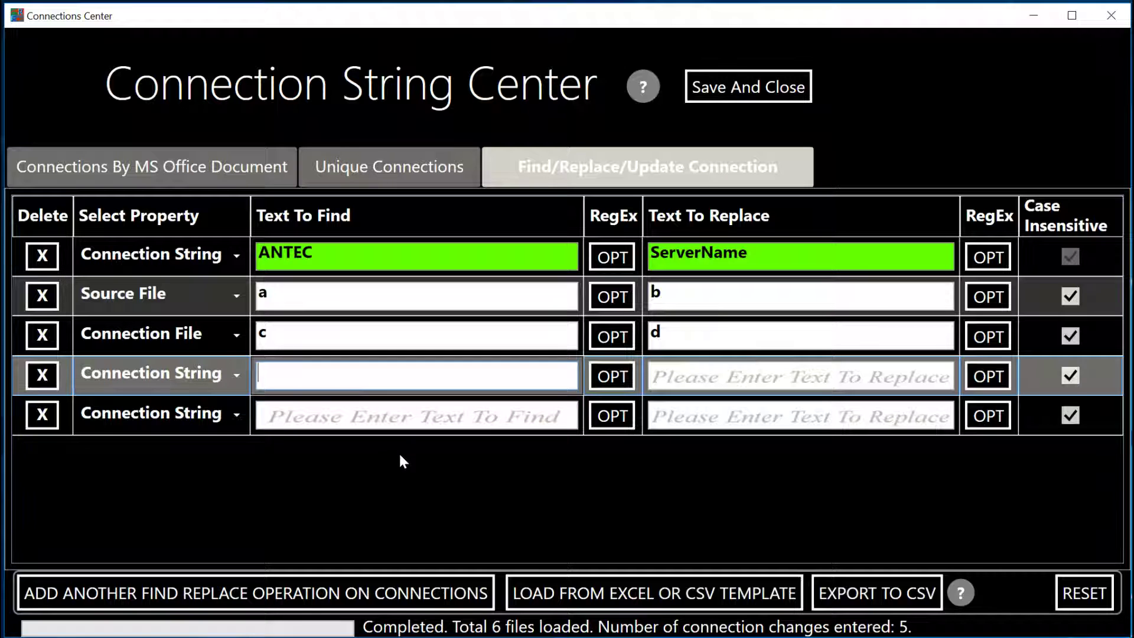
pyautogui.write('john')
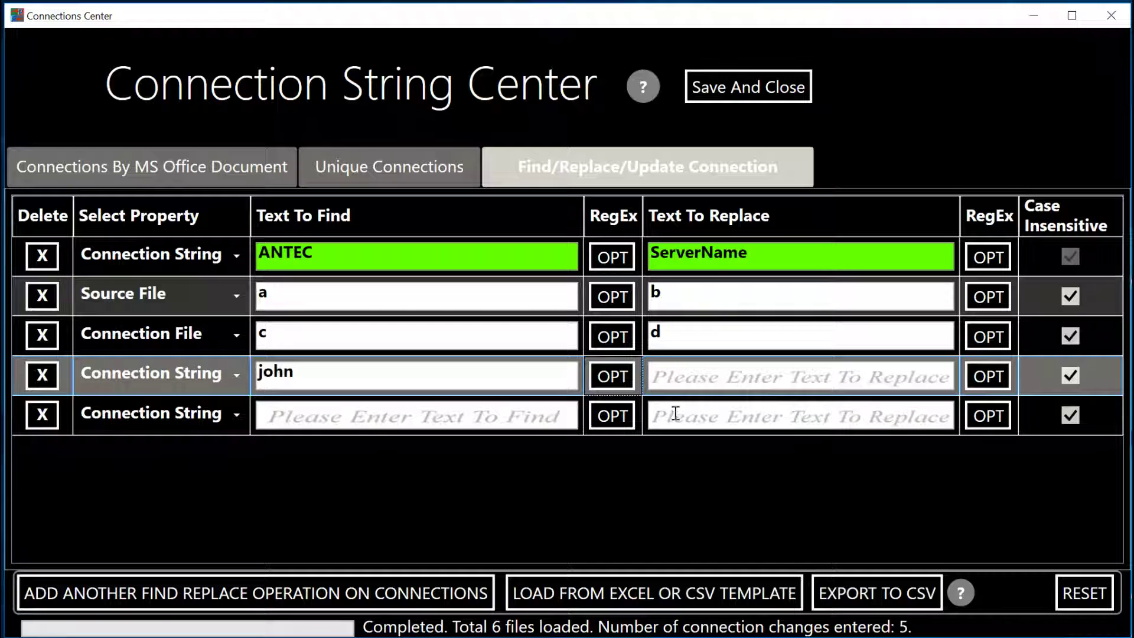
pyautogui.click(697, 377)
pyautogui.write('jerry')
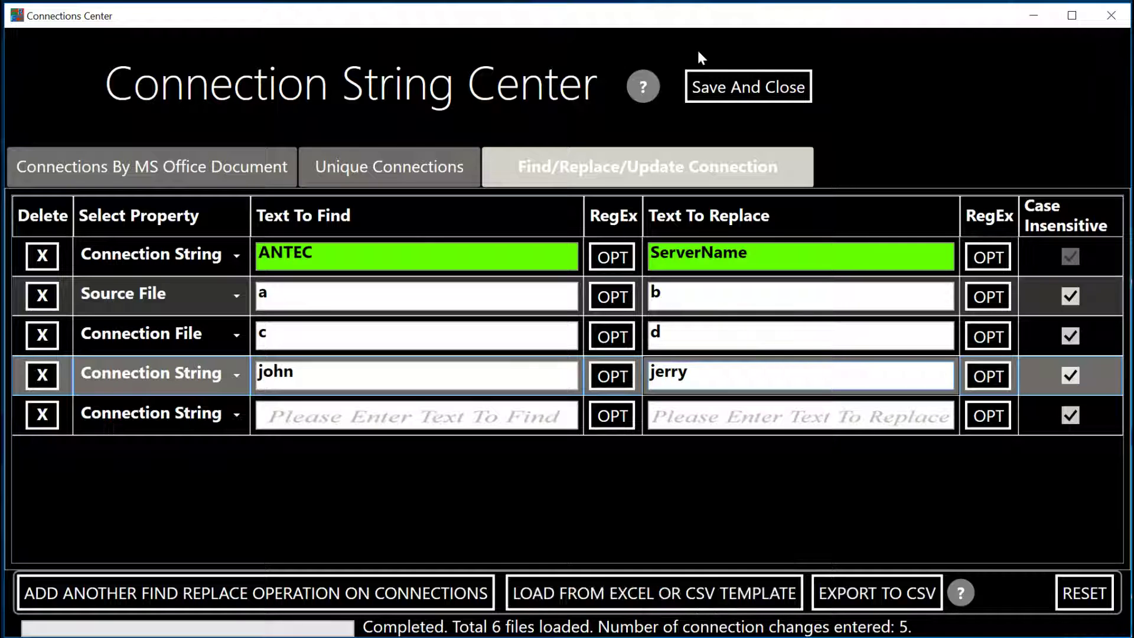
# Step: Open the help topic on finding and replacing connection strings and enlarge its window for reading
pyautogui.click(639, 86)
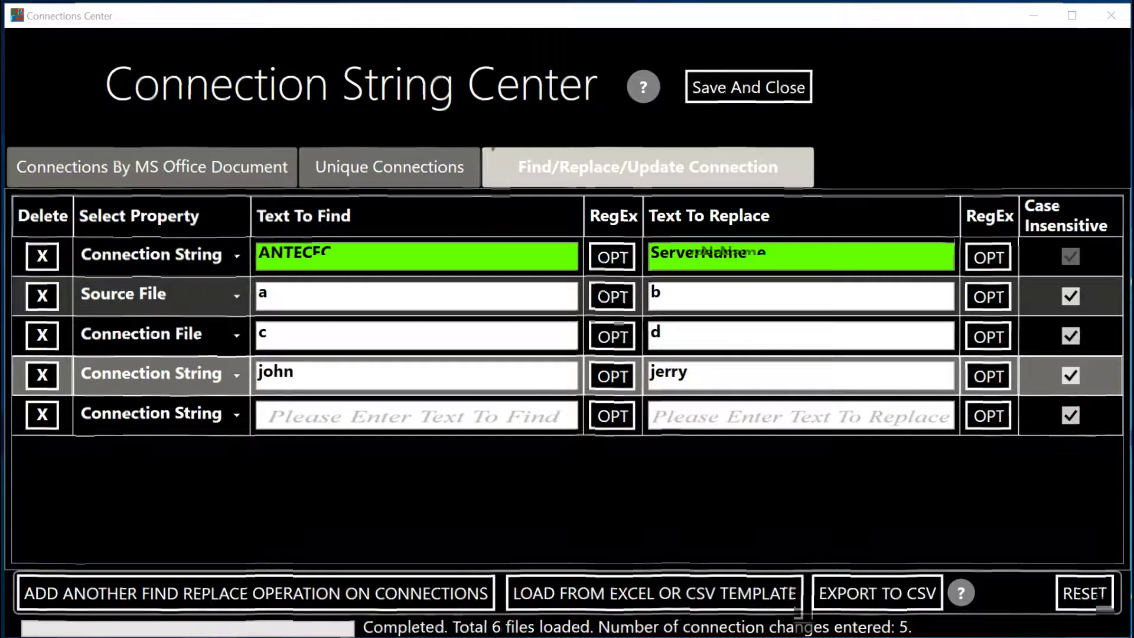
pyautogui.moveTo(744, 71); pyautogui.dragTo(309, 62)
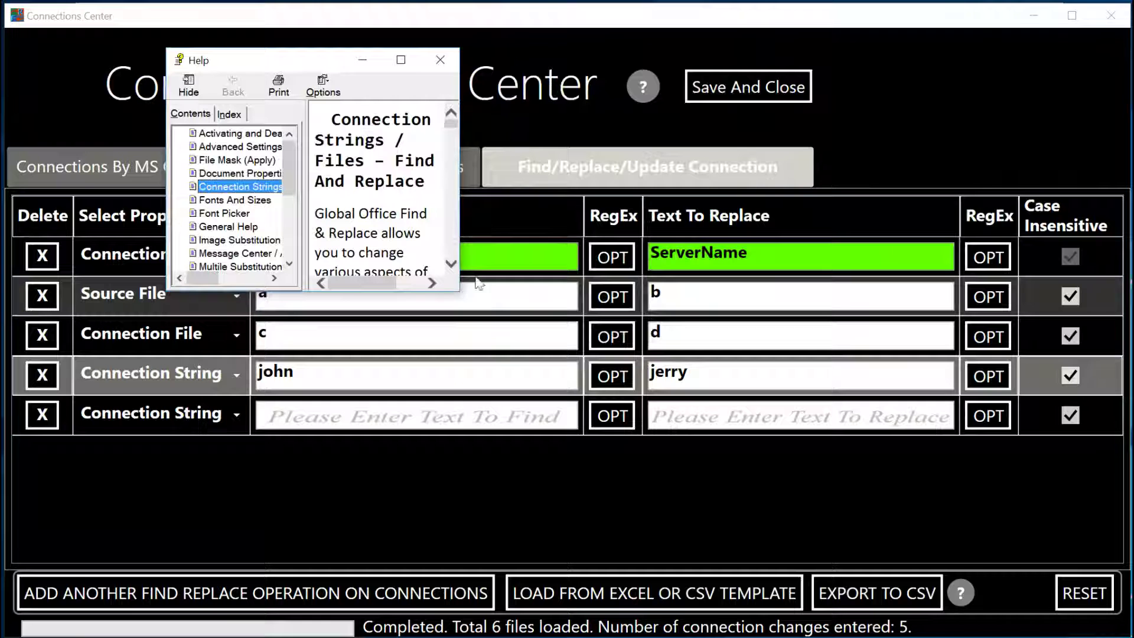
pyautogui.moveTo(455, 286); pyautogui.dragTo(1025, 520)
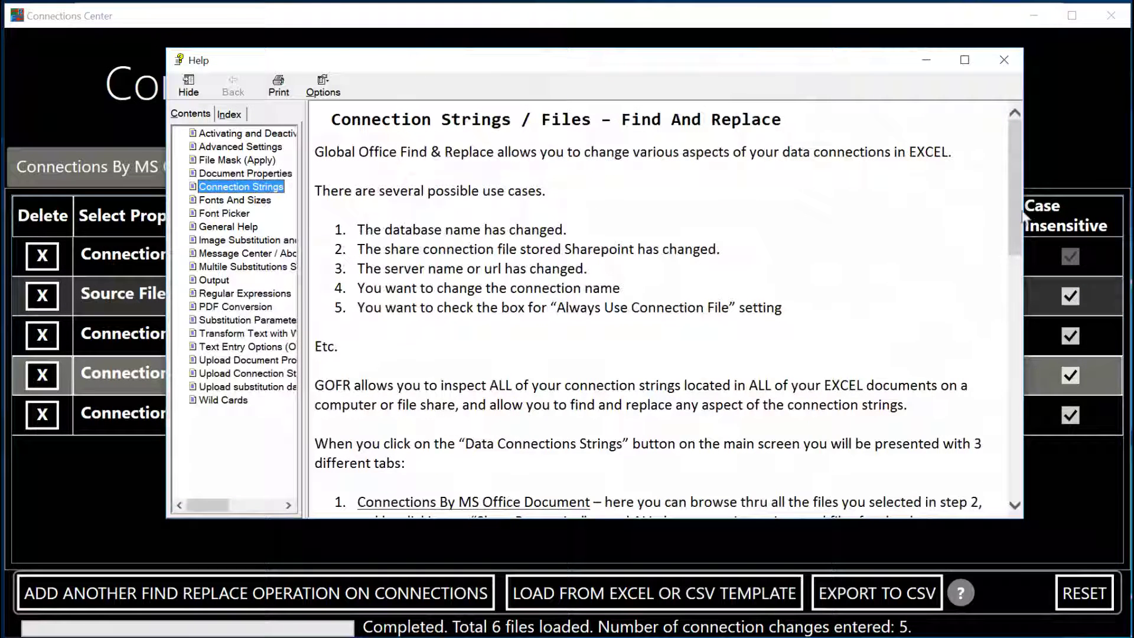
# Step: Review the help topic on finding and replacing connection strings, and close the help window
pyautogui.click(1016, 147)
pyautogui.moveTo(1016, 148)
pyautogui.mouseDown()
pyautogui.moveTo(1017, 222)
pyautogui.moveTo(1016, 145)
pyautogui.mouseUp()
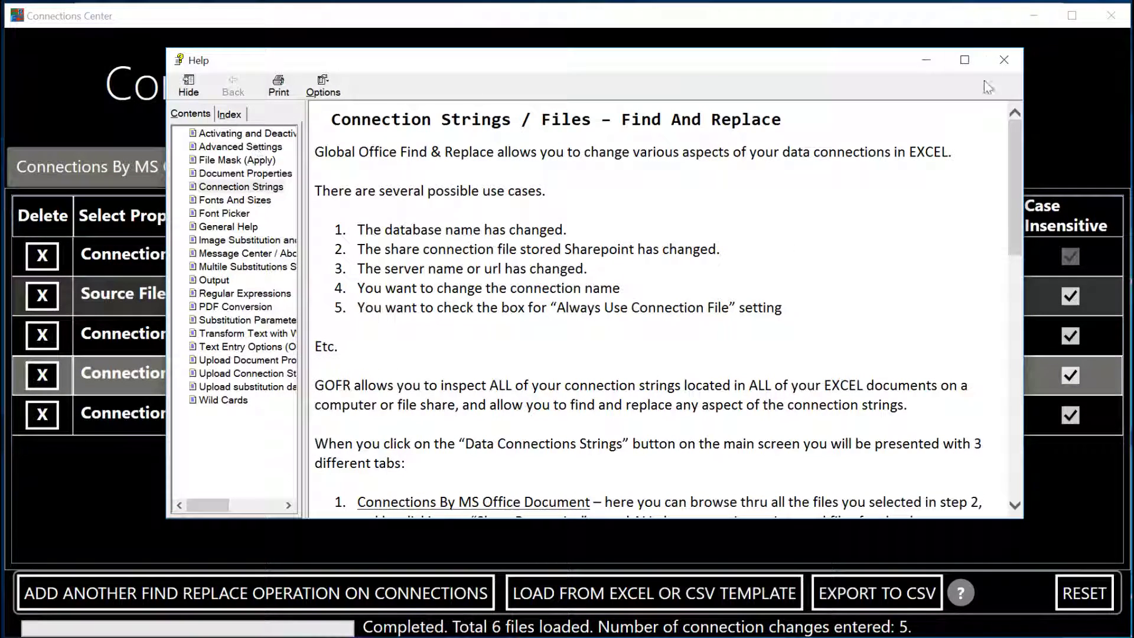
pyautogui.click(1005, 59)
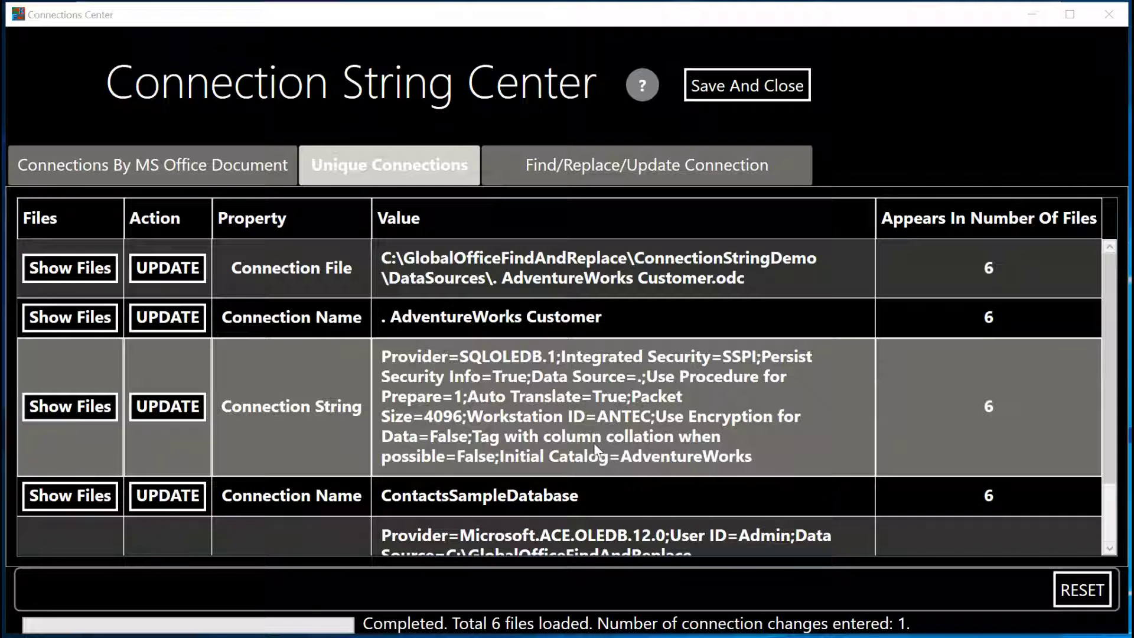
# Step: Set the Connection String operation to replace ANTEC with NewWorkstationName, and save and close the connection changes
pyautogui.click(632, 168)
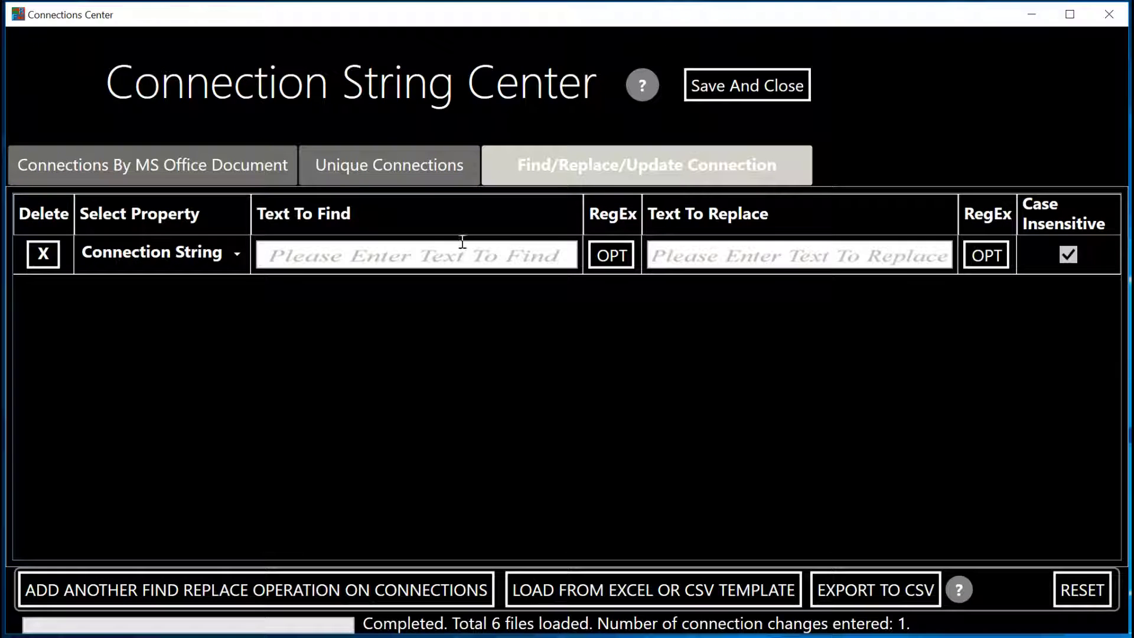
pyautogui.click(428, 259)
pyautogui.write('ANTEC')
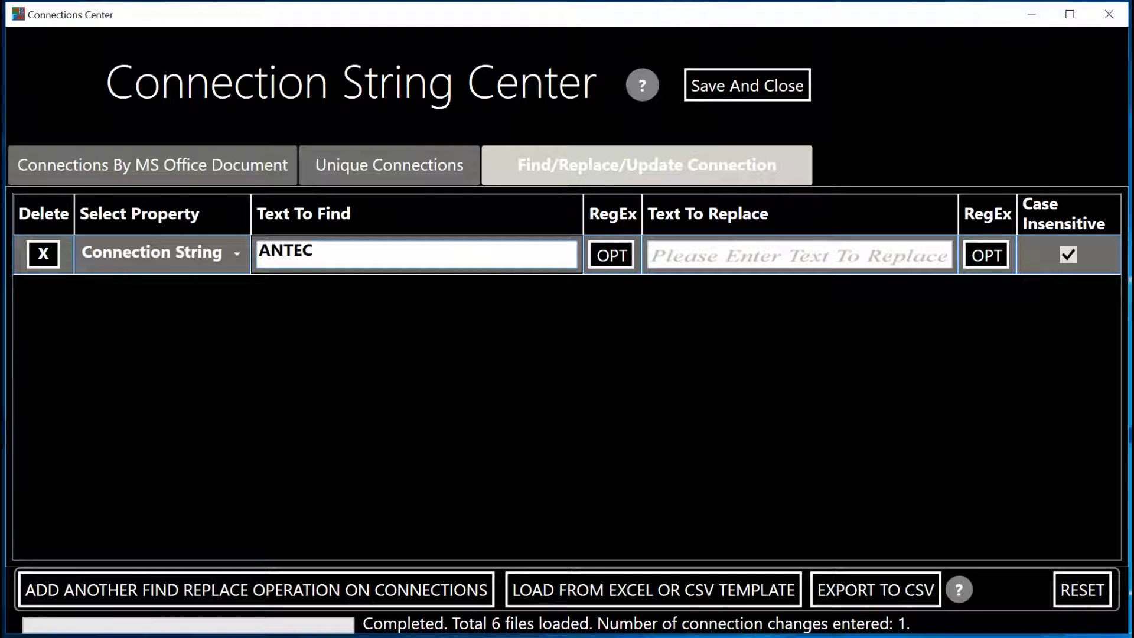
pyautogui.click(738, 255)
pyautogui.write('NewWorkstationName')
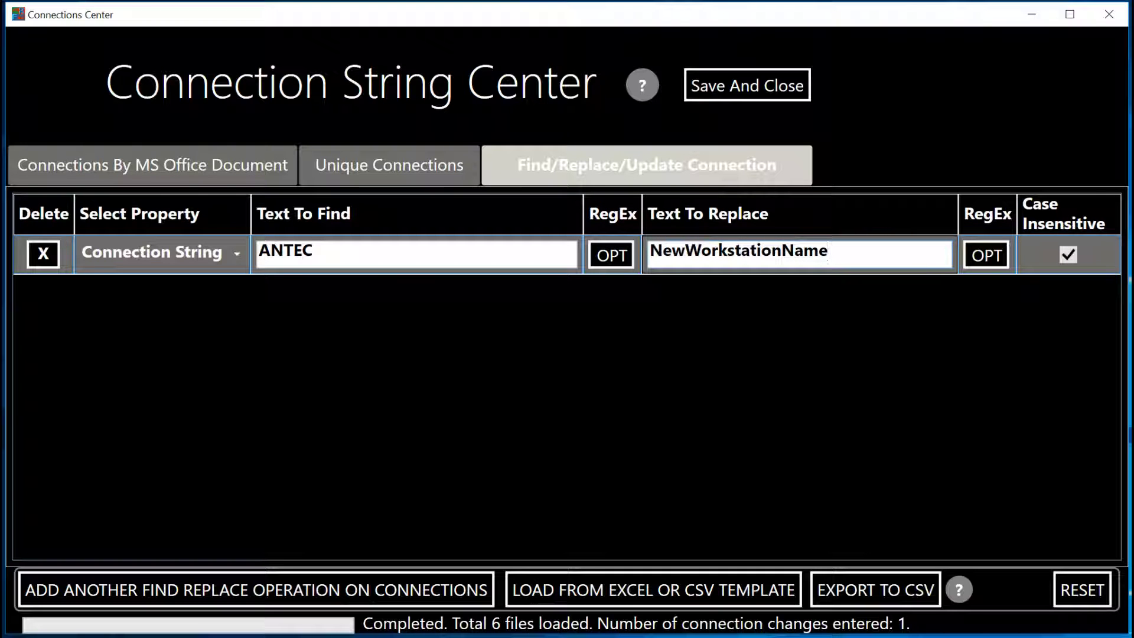
pyautogui.click(235, 255)
pyautogui.click(235, 255)
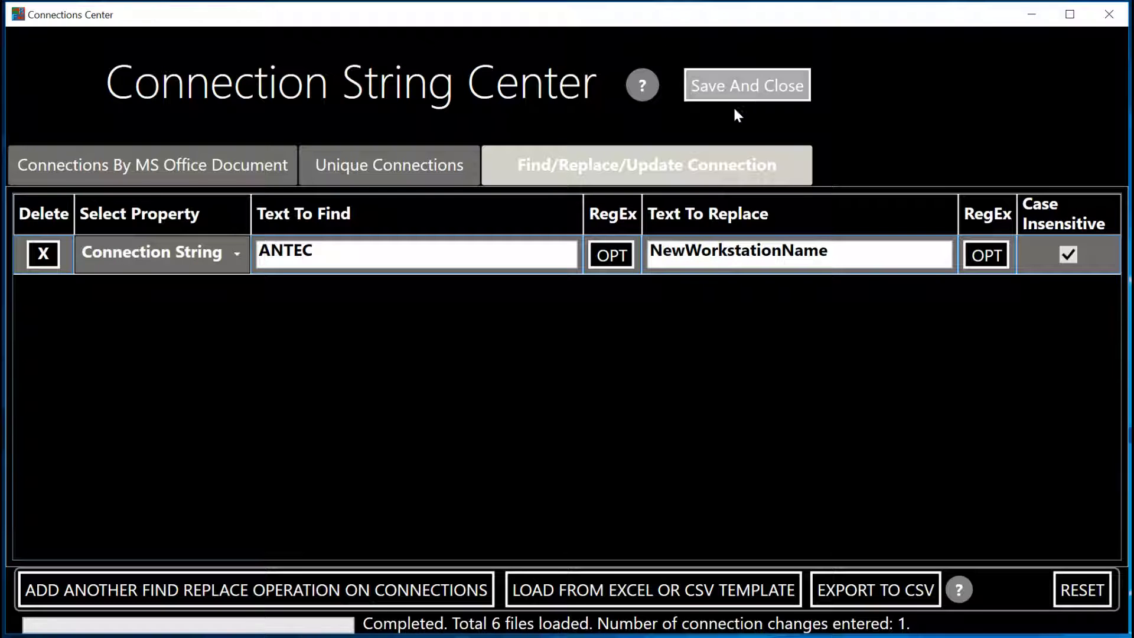
pyautogui.click(740, 87)
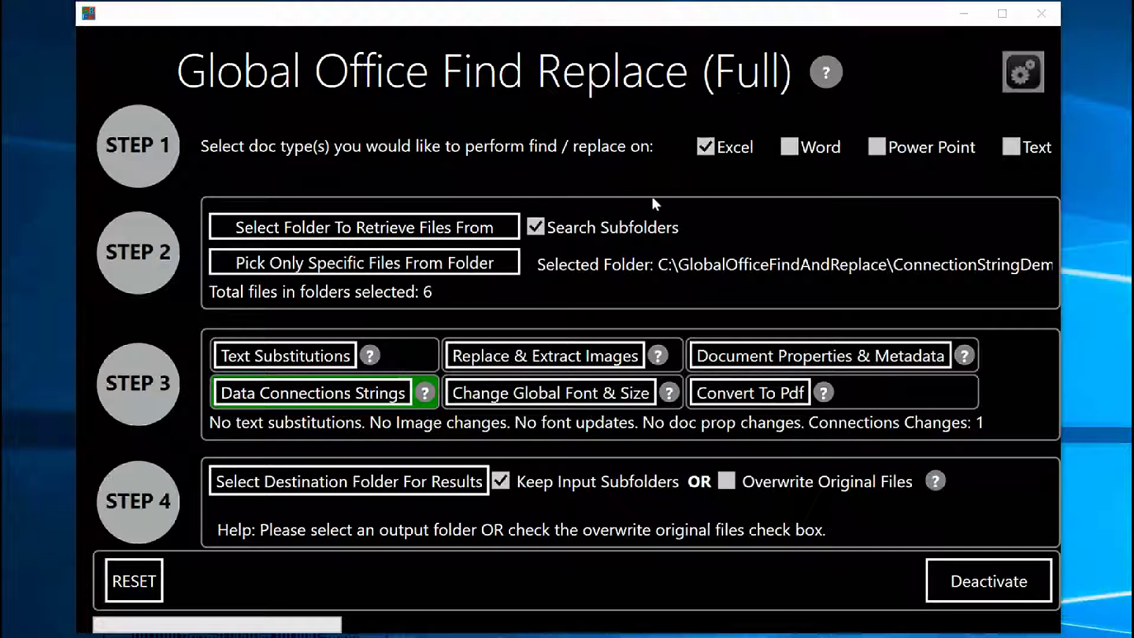
# Step: Reopen the data connection strings and examine the values of the unique connections across all files
pyautogui.click(347, 397)
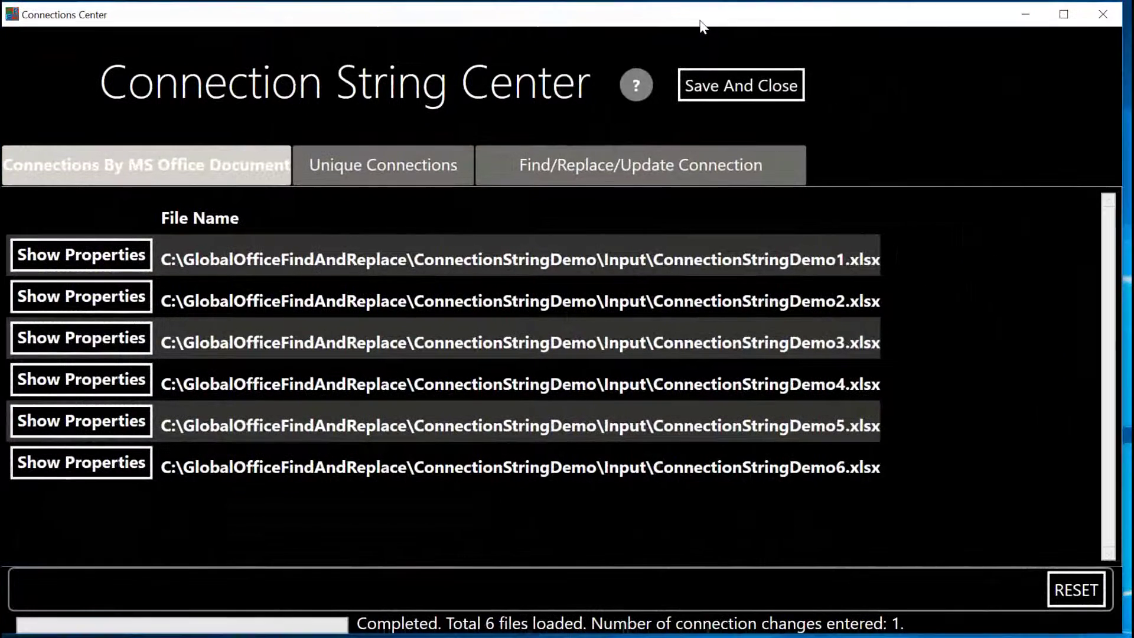
pyautogui.click(413, 172)
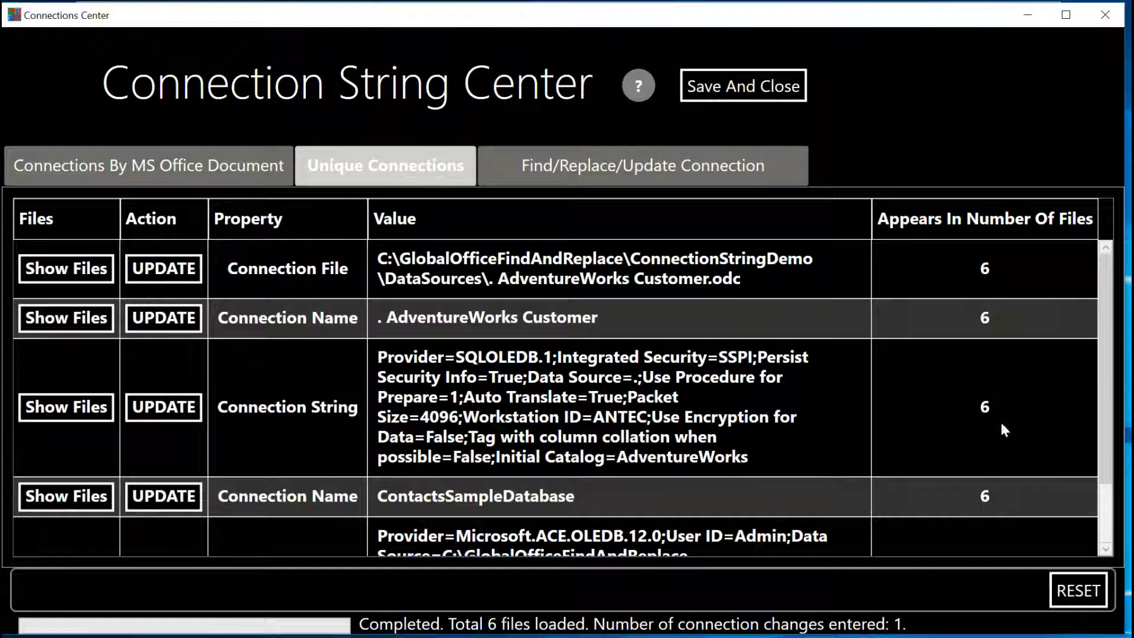
pyautogui.scroll(-1, 1098, 350)
pyautogui.moveTo(1098, 349); pyautogui.dragTo(1098, 389)
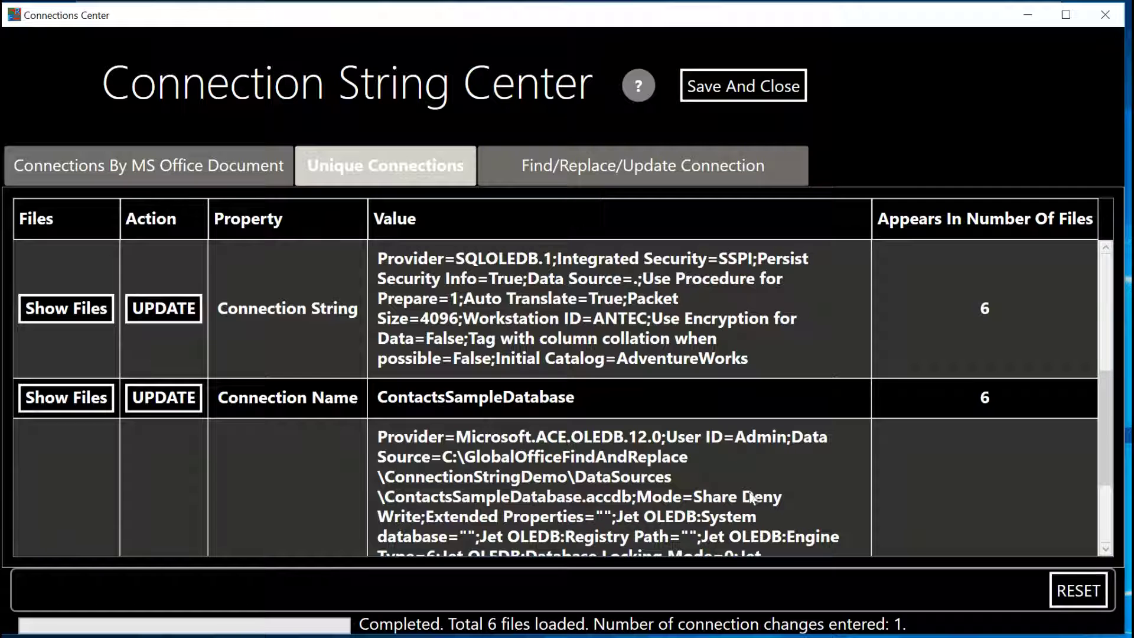
# Step: Add a second Connection String operation replacing Admin with a sample user ID, and save and close the connection changes
pyautogui.click(657, 169)
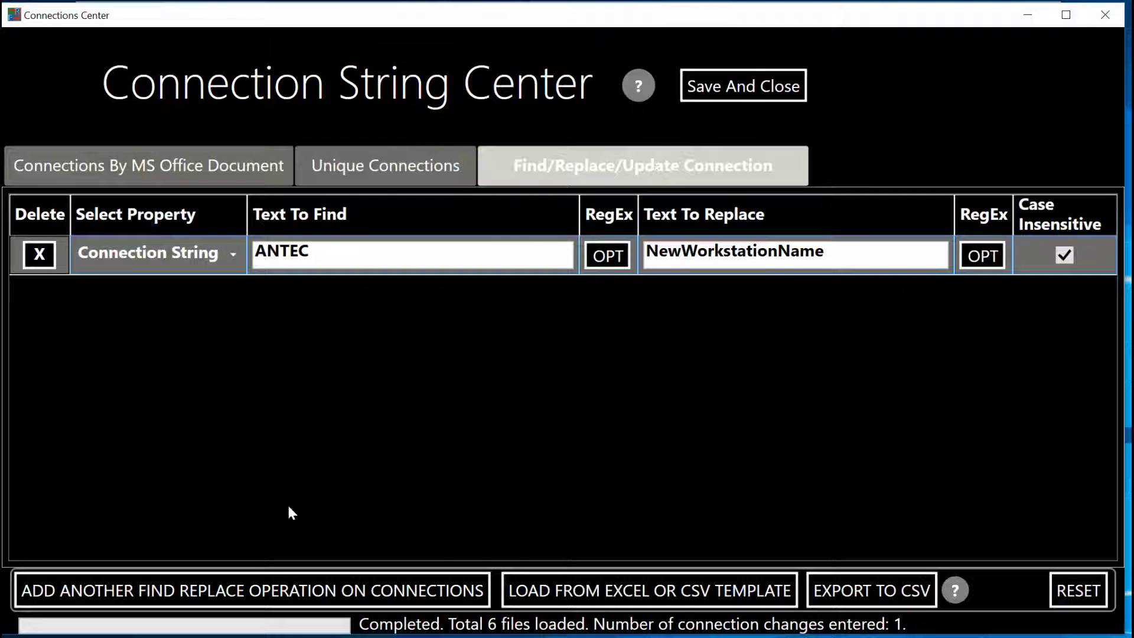
pyautogui.click(250, 588)
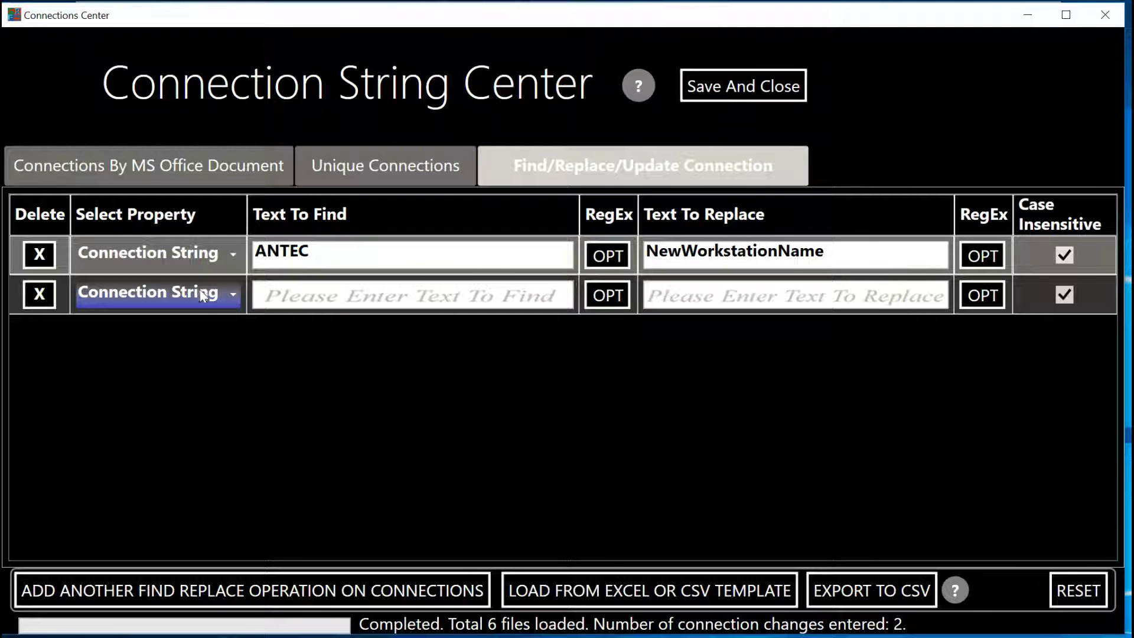
pyautogui.click(322, 291)
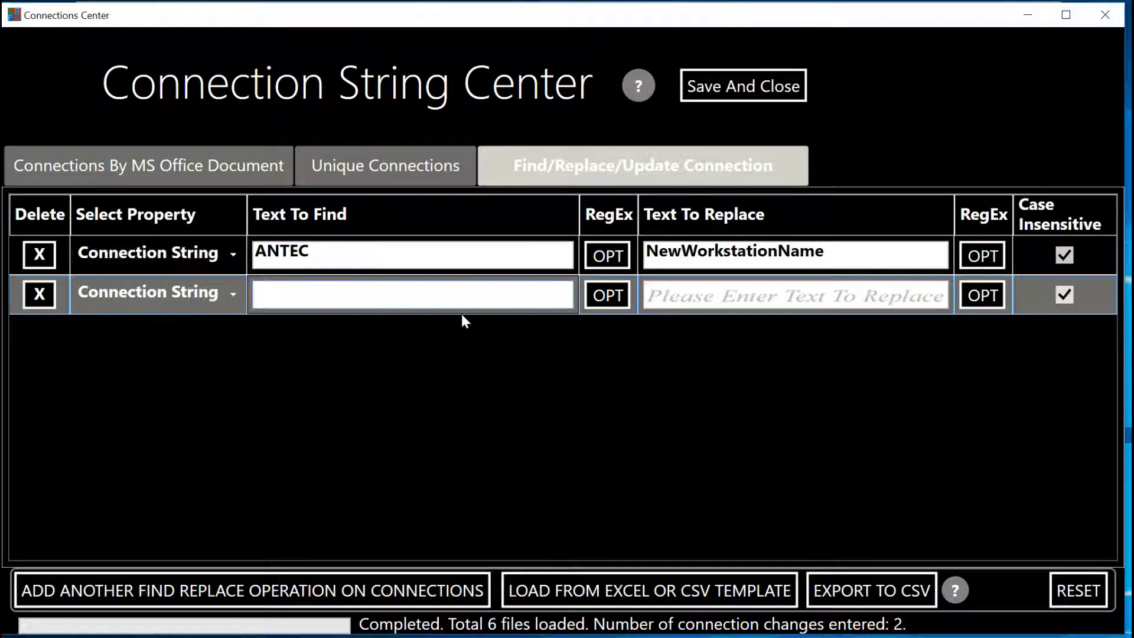
pyautogui.write('Admin')
pyautogui.click(683, 298)
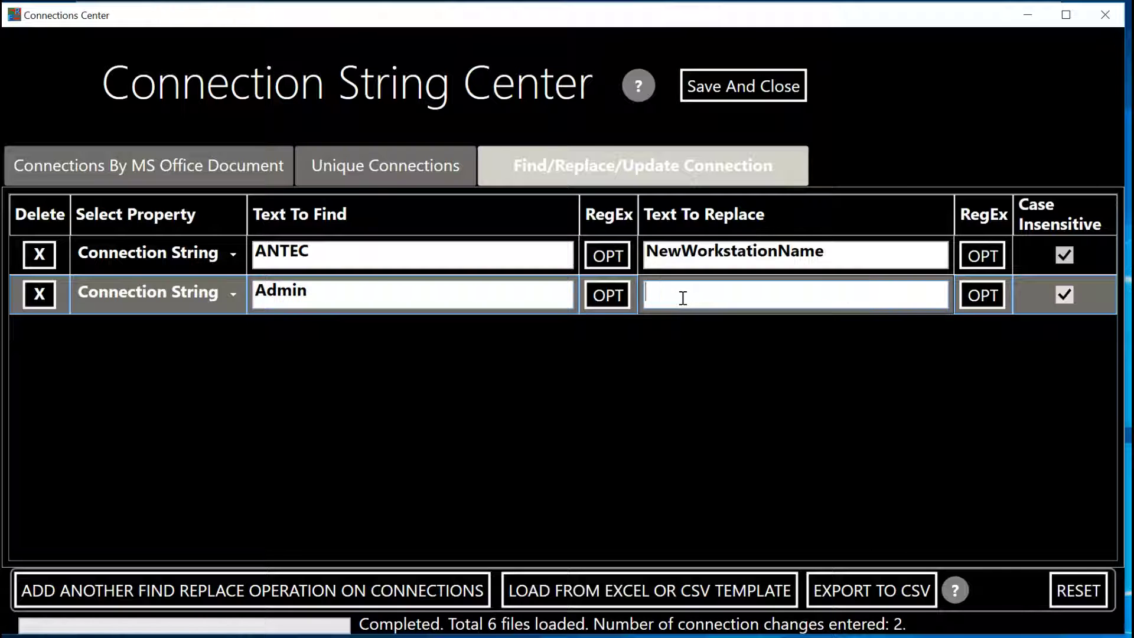
pyautogui.write('JSMITH')
pyautogui.click(748, 93)
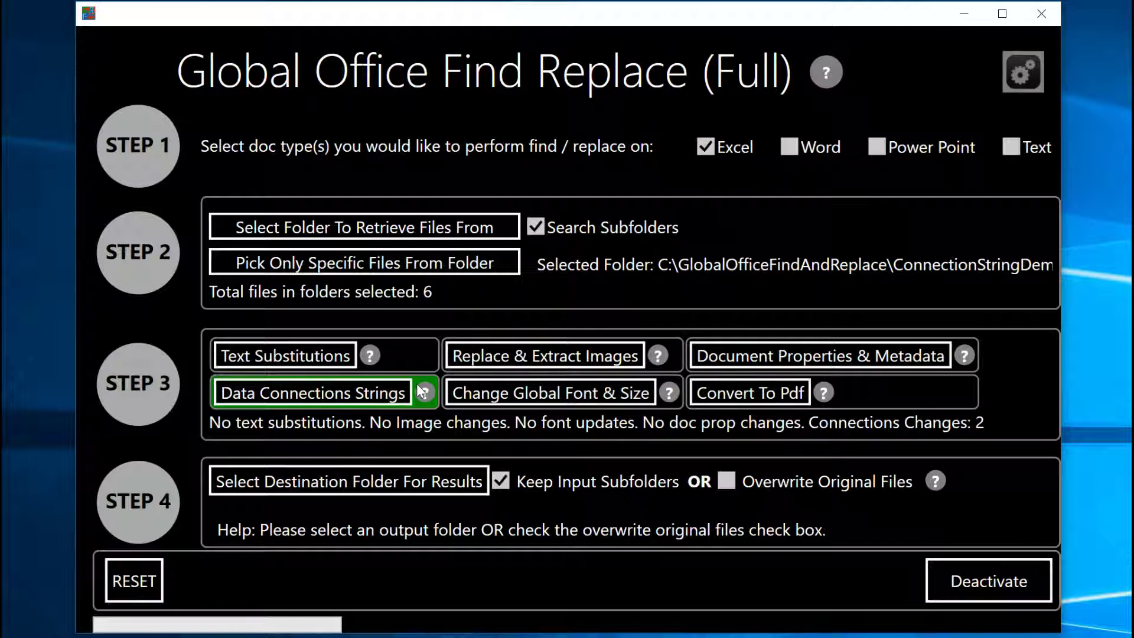
# Step: Set the results destination to the Output folder in ConnectionStringDemo and perform the substitution
pyautogui.click(467, 482)
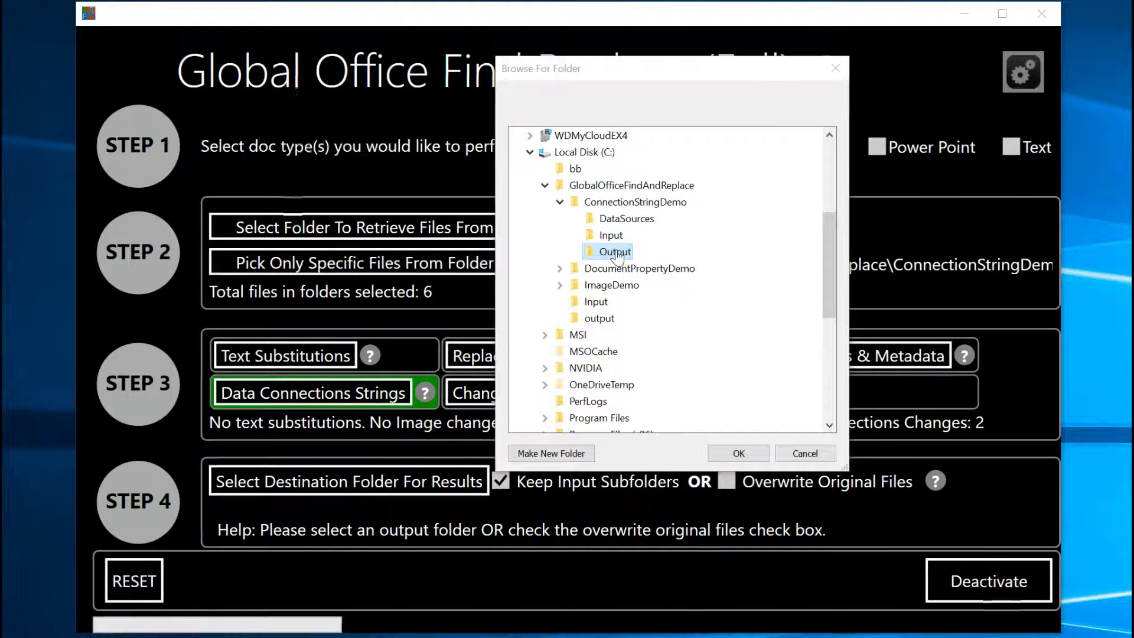
pyautogui.click(737, 454)
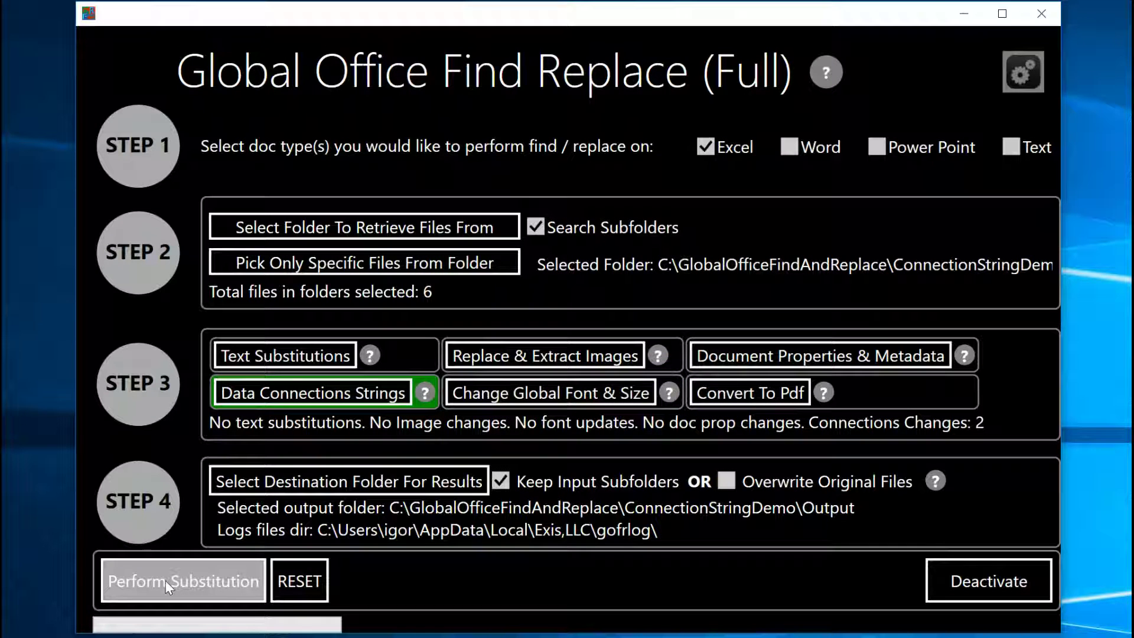
pyautogui.click(206, 593)
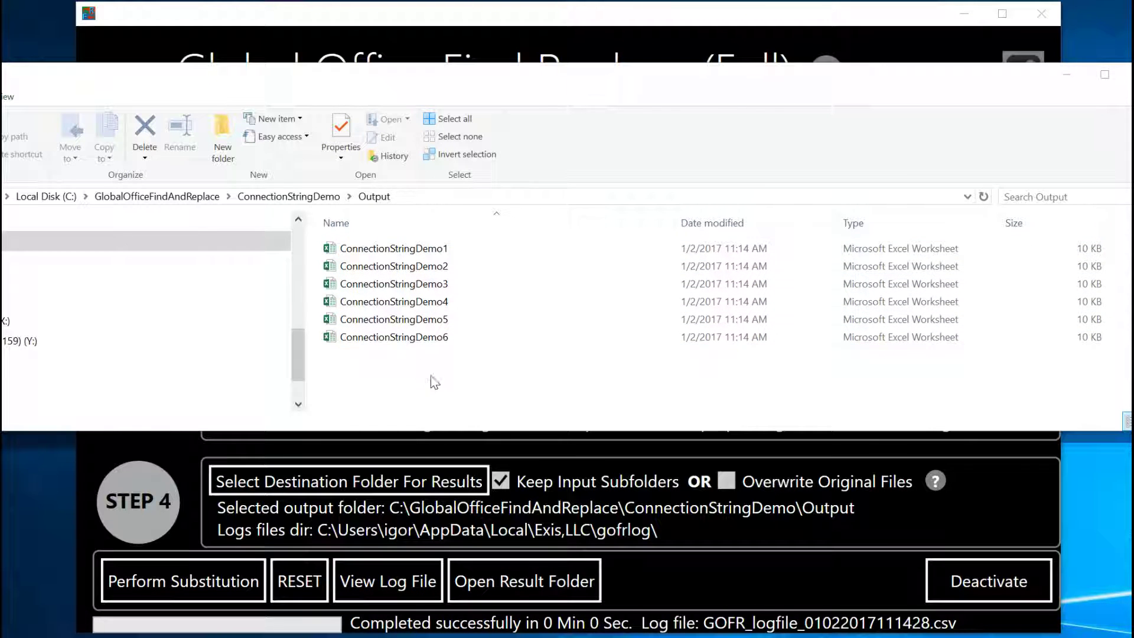
# Step: Open ConnectionStringDemo1 from the Output folder in Excel and bring up its list of workbook connections
pyautogui.click(394, 252)
pyautogui.doubleClick(394, 249)
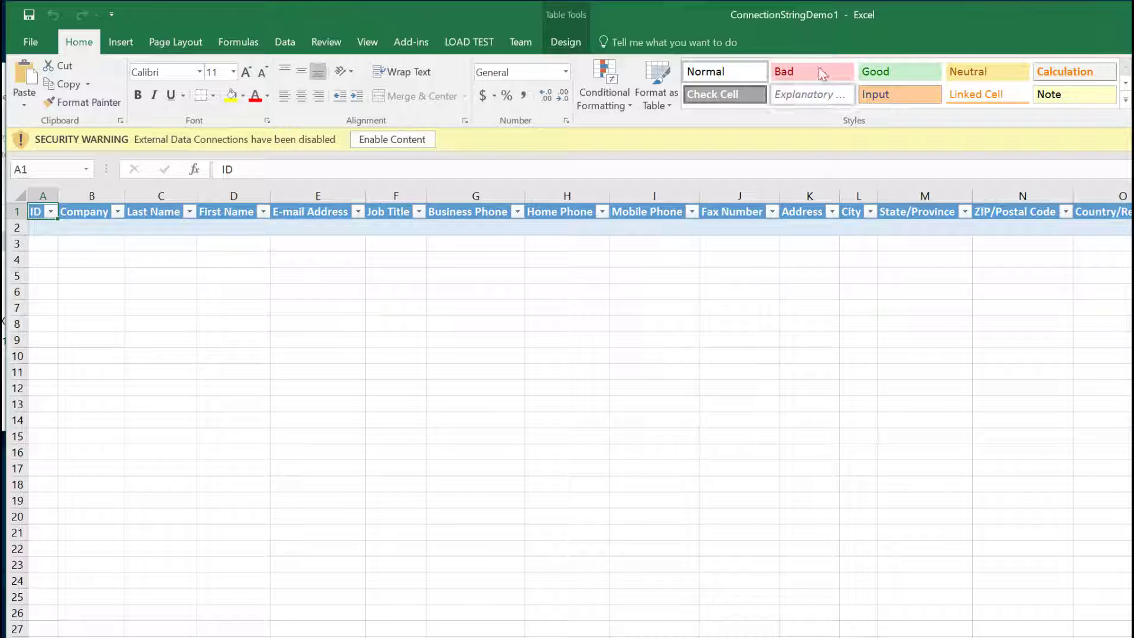
pyautogui.click(281, 46)
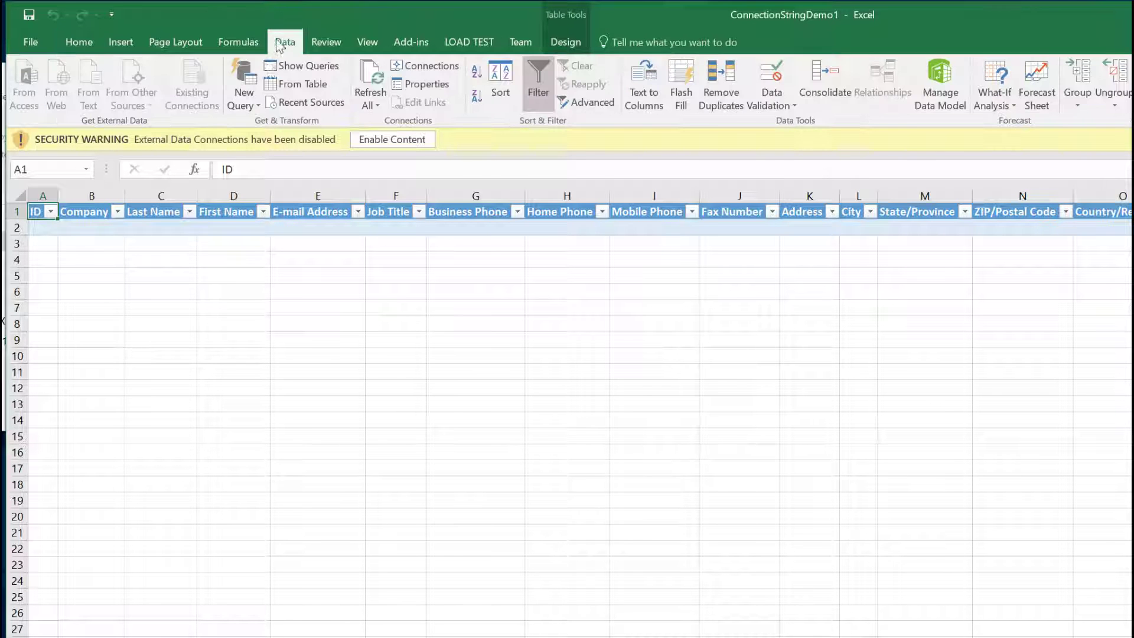
pyautogui.click(432, 67)
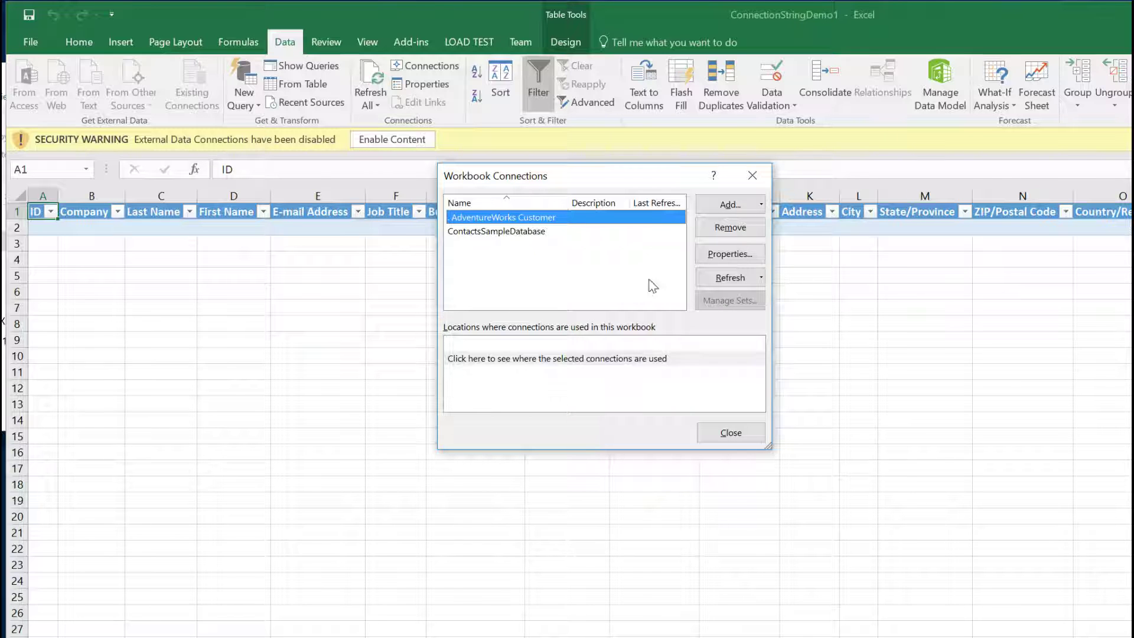
# Step: Check the workstation ID in the connection string defined for the AdventureWorks Customer connection
pyautogui.click(731, 260)
pyautogui.click(501, 185)
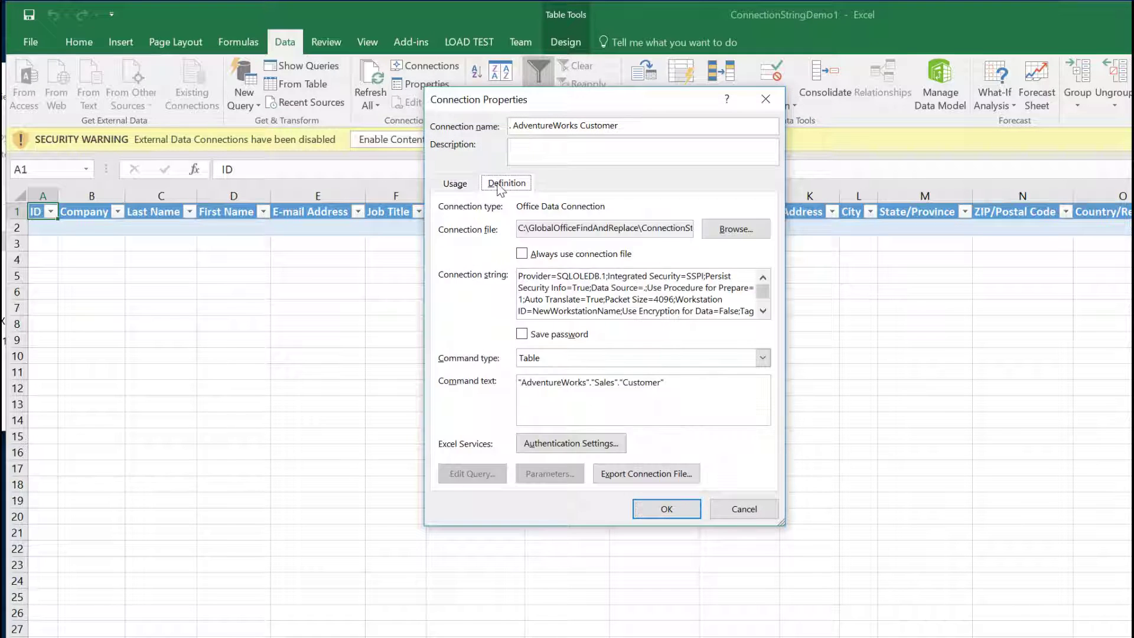
pyautogui.click(625, 289)
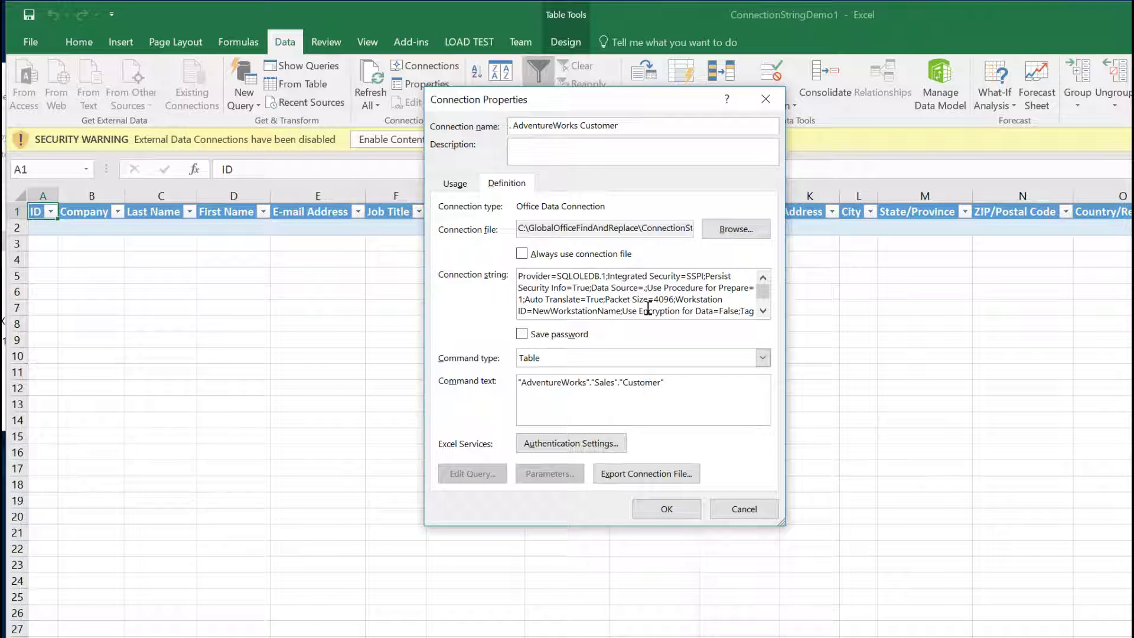
pyautogui.click(763, 312)
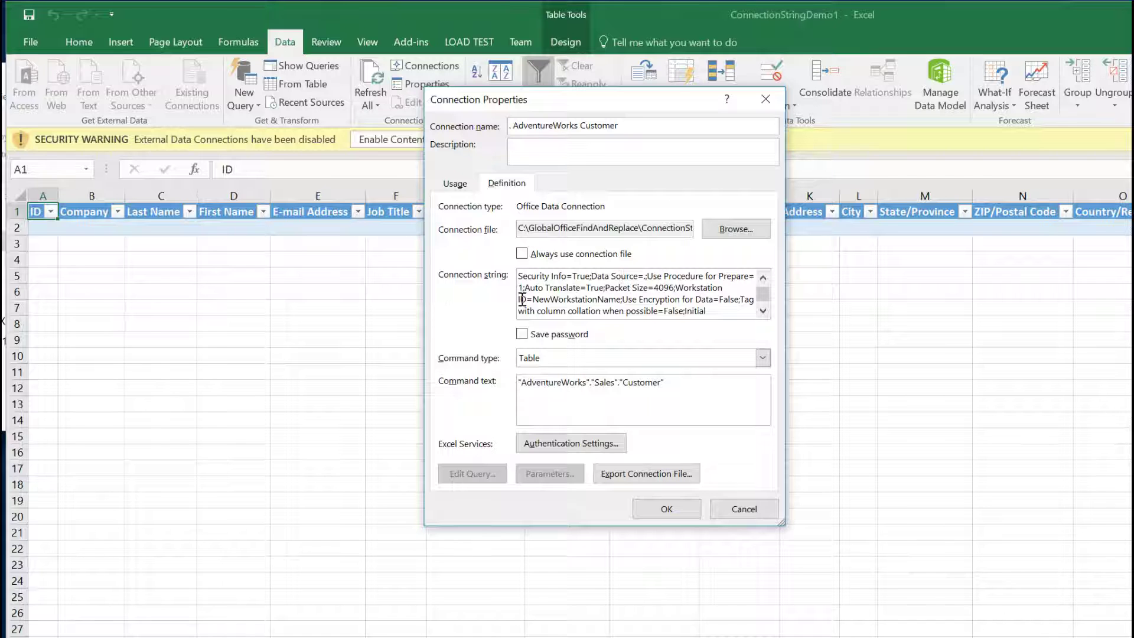
pyautogui.moveTo(519, 300); pyautogui.dragTo(622, 300)
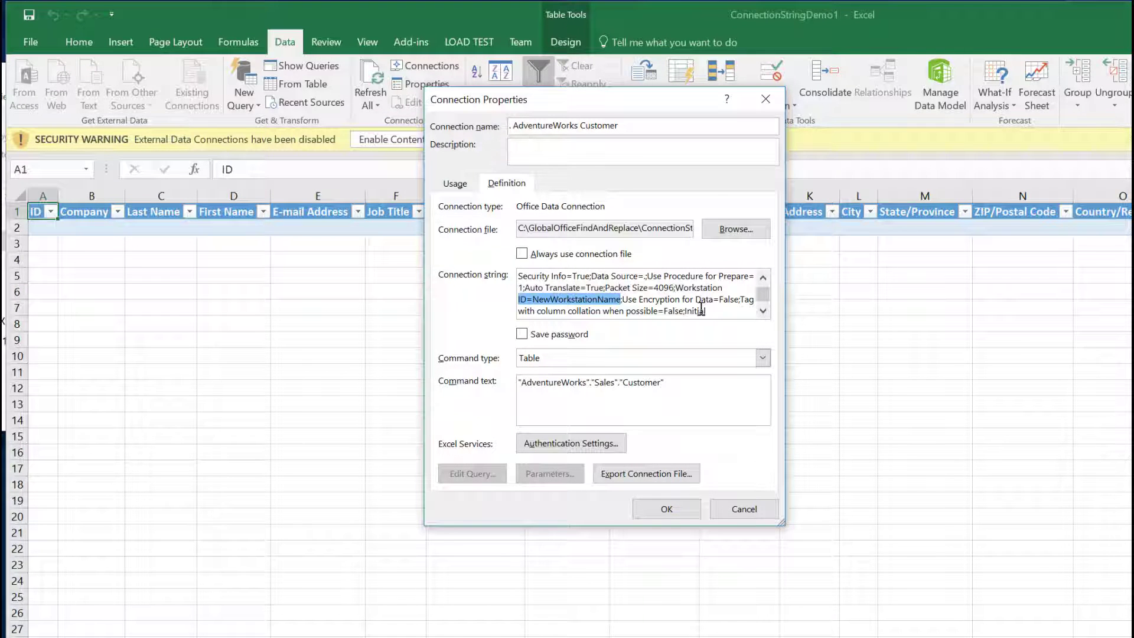
pyautogui.click(676, 513)
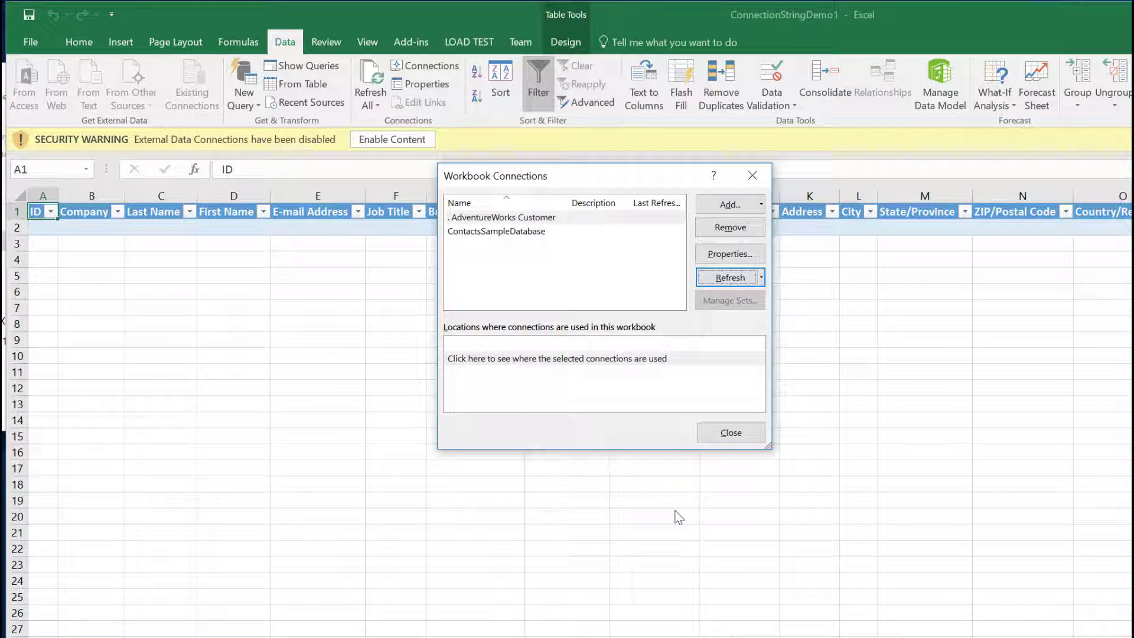
# Step: Check the user ID in the connection string defined for the ContactsSampleDatabase connection
pyautogui.click(498, 235)
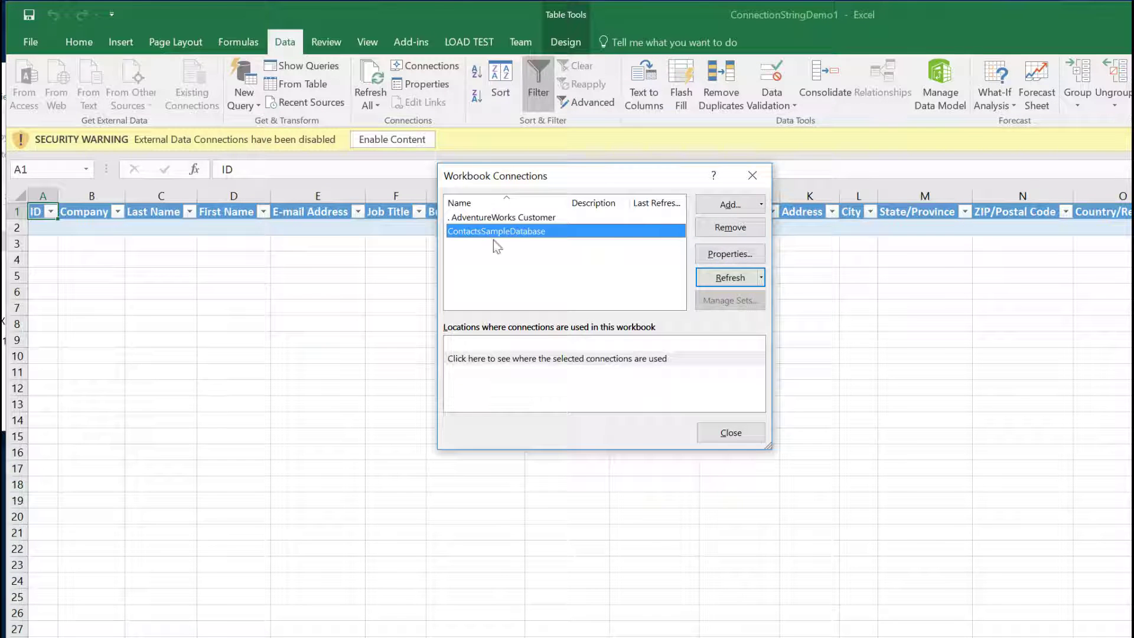
pyautogui.click(724, 253)
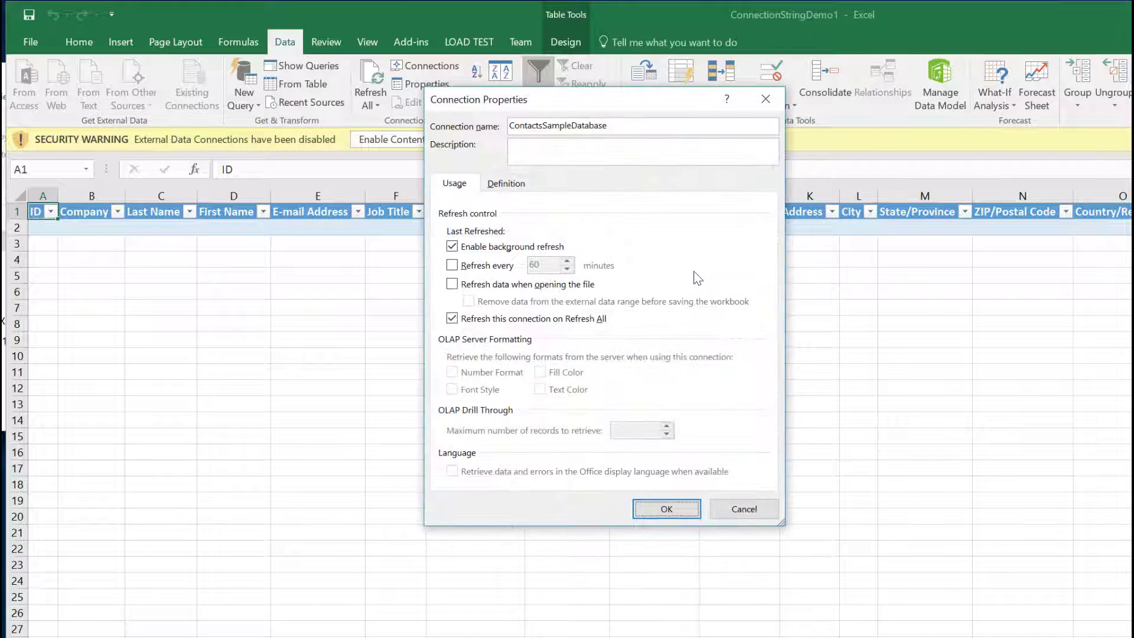
pyautogui.click(505, 184)
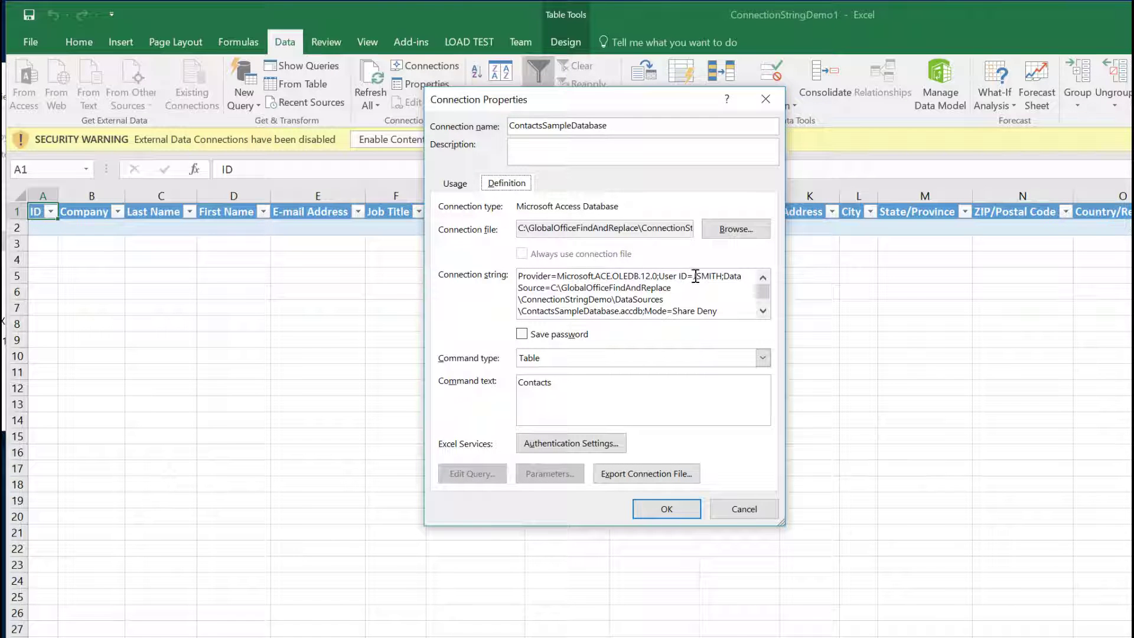
pyautogui.moveTo(693, 277); pyautogui.dragTo(722, 277)
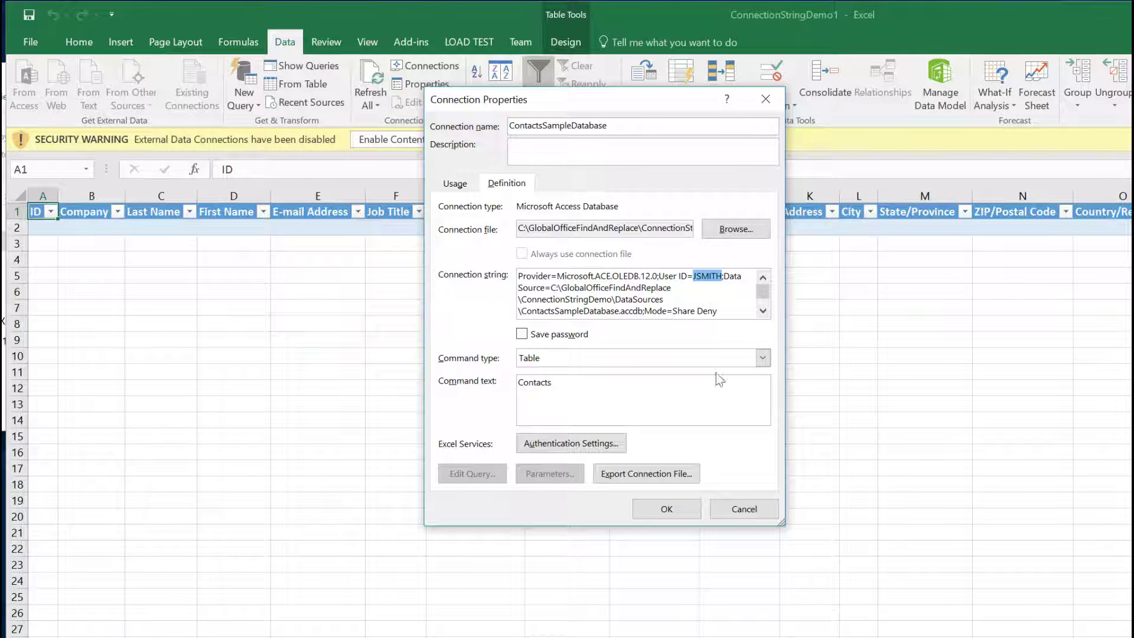
pyautogui.click(749, 509)
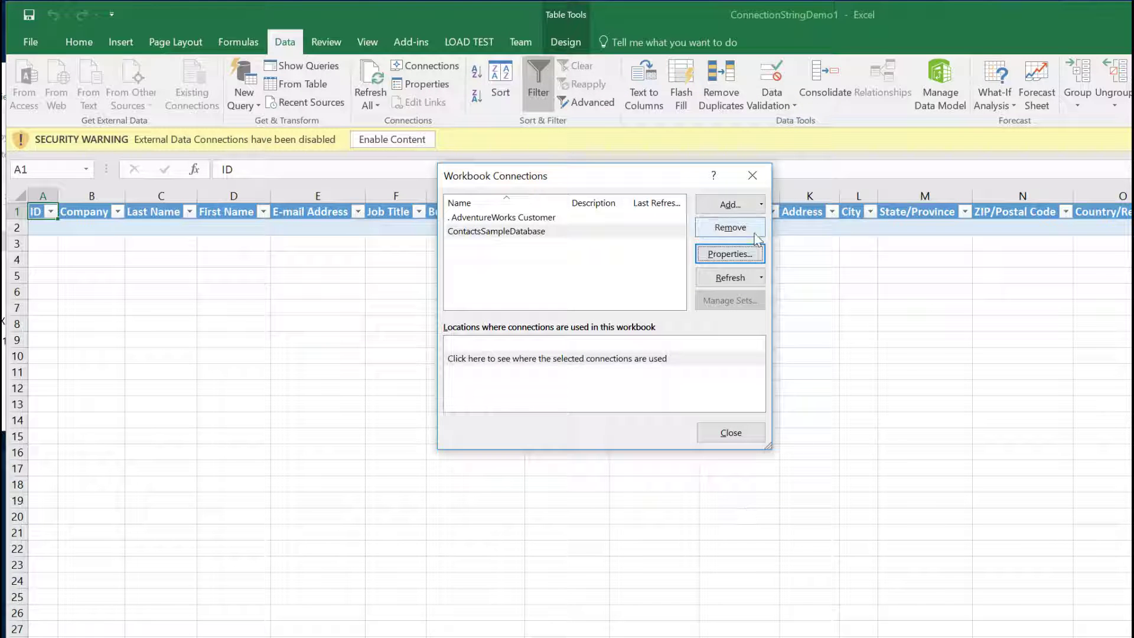
# Step: Close the workbook connections list and the ConnectionStringDemo1 workbook
pyautogui.click(752, 176)
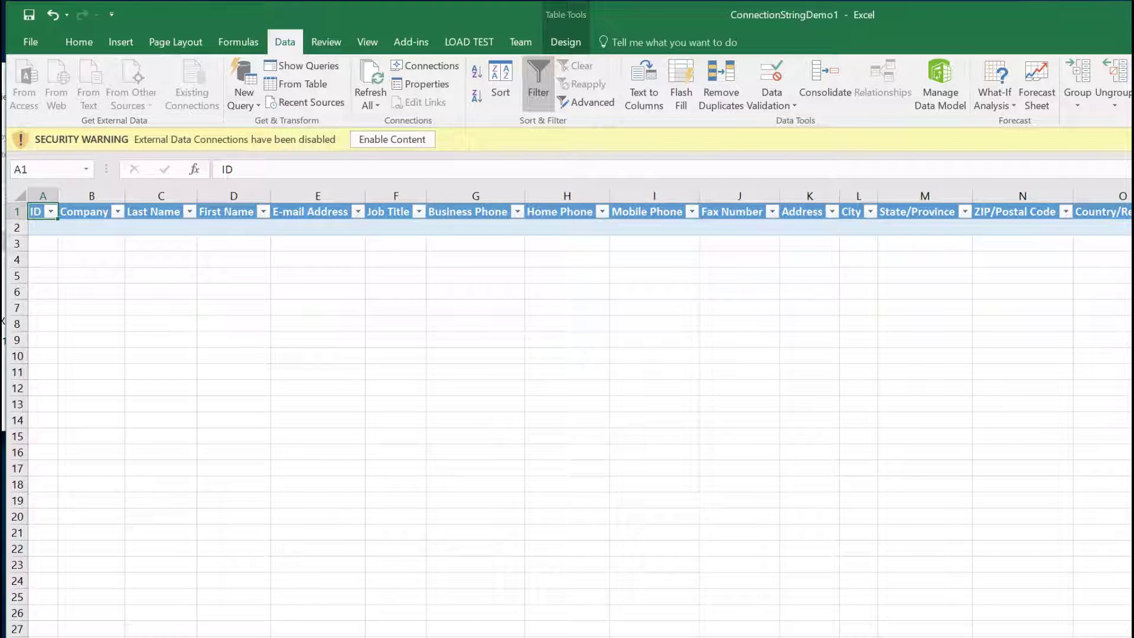
pyautogui.hotkey('alt', 'F4')
pyautogui.click(641, 446)
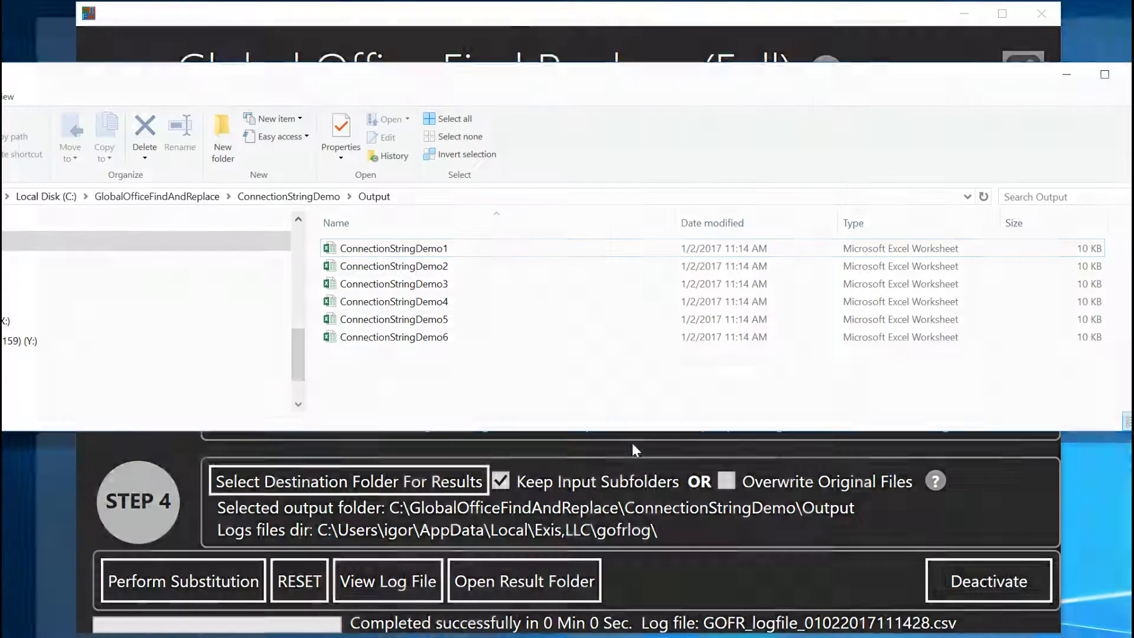
# Step: Open ConnectionStringDemo2 from the Output folder in Excel and bring up its list of workbook connections
pyautogui.doubleClick(398, 269)
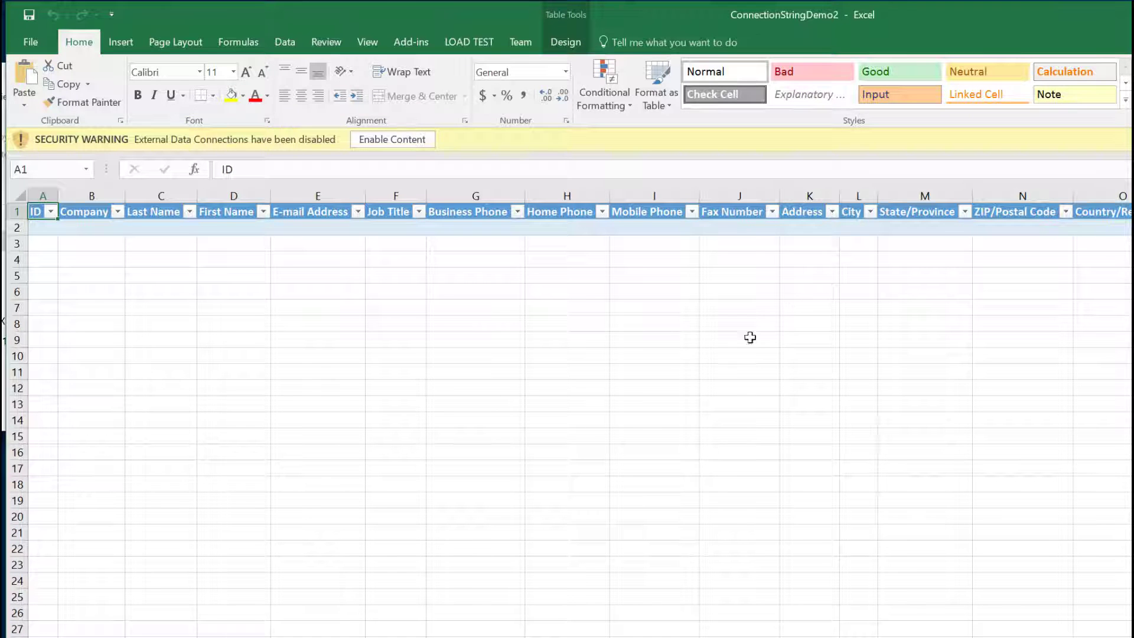
pyautogui.click(289, 47)
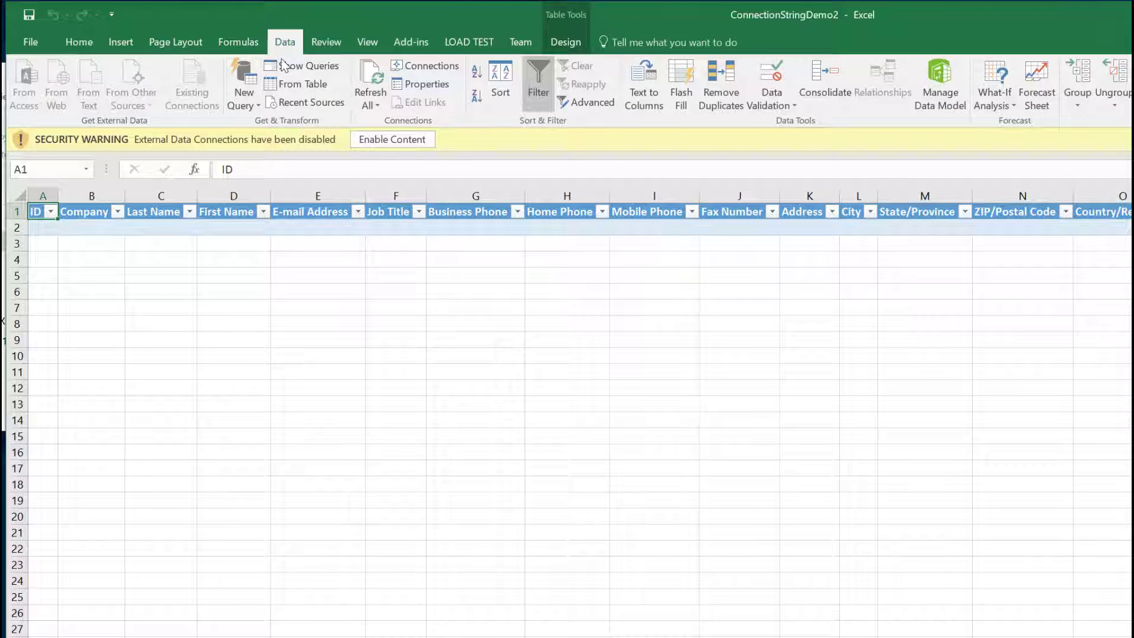
pyautogui.click(428, 66)
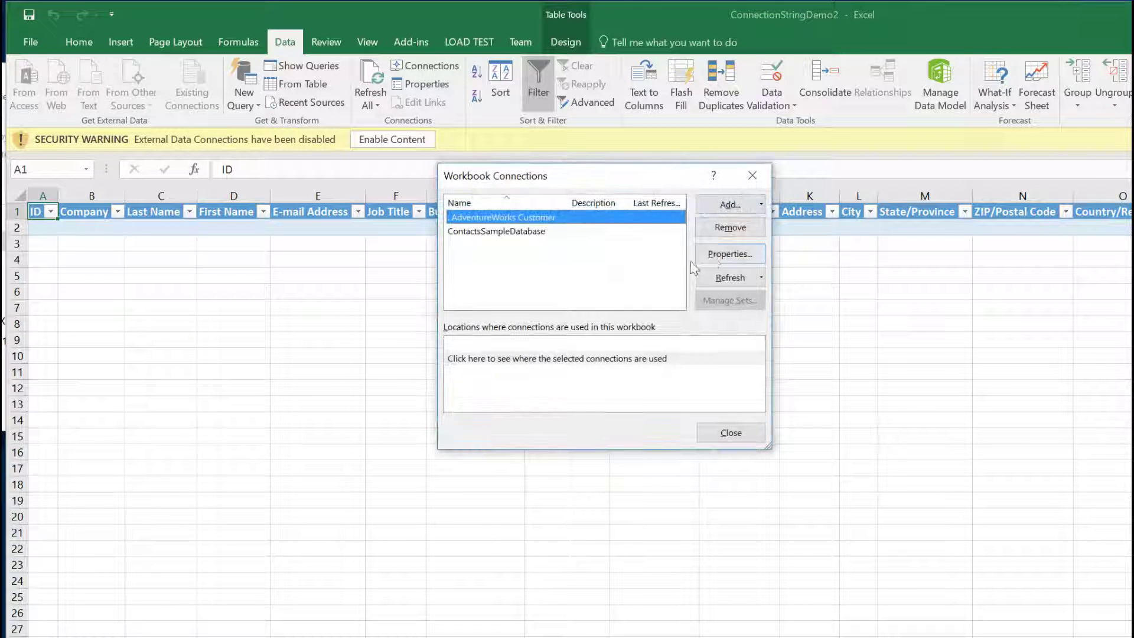
# Step: Check the workstation ID in the AdventureWorks Customer connection string of ConnectionStringDemo2
pyautogui.click(729, 255)
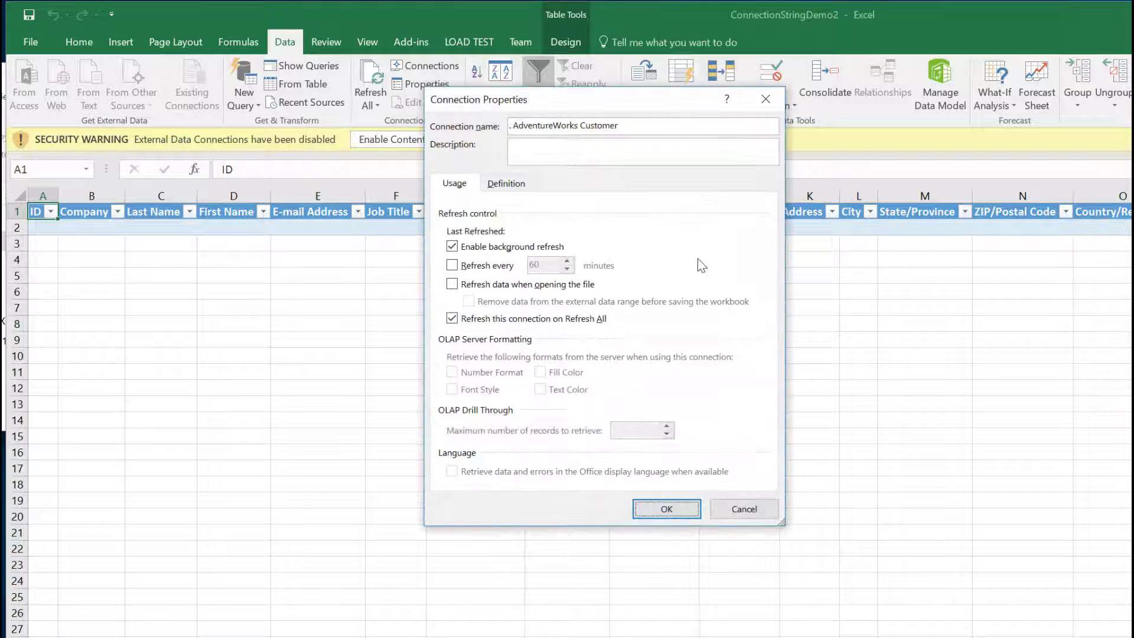
pyautogui.click(506, 183)
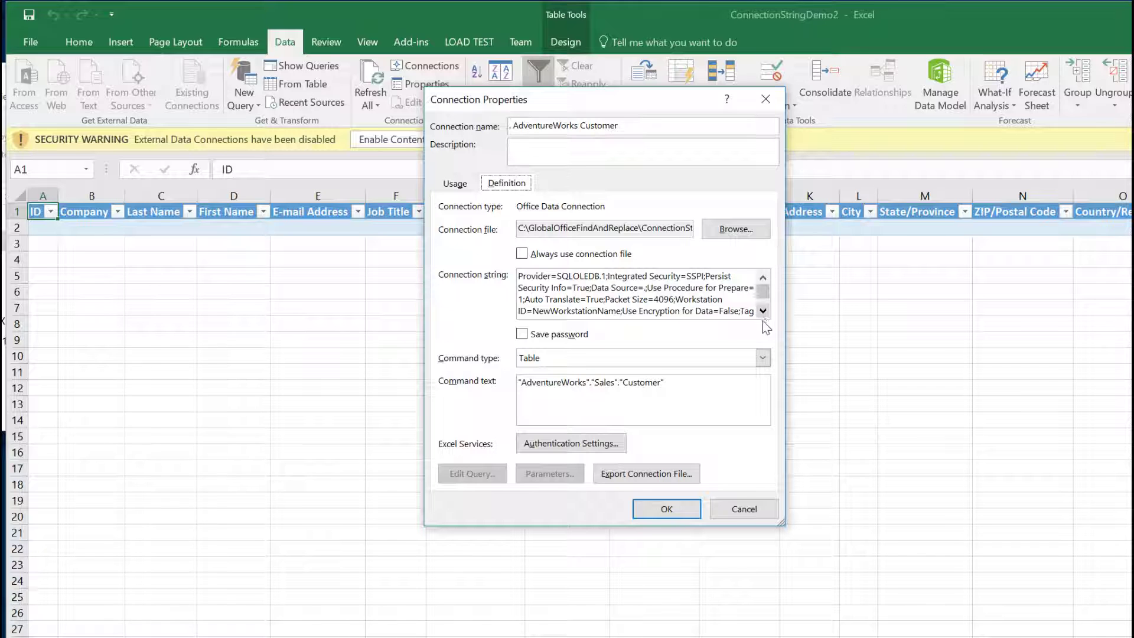
pyautogui.moveTo(514, 312); pyautogui.dragTo(629, 312)
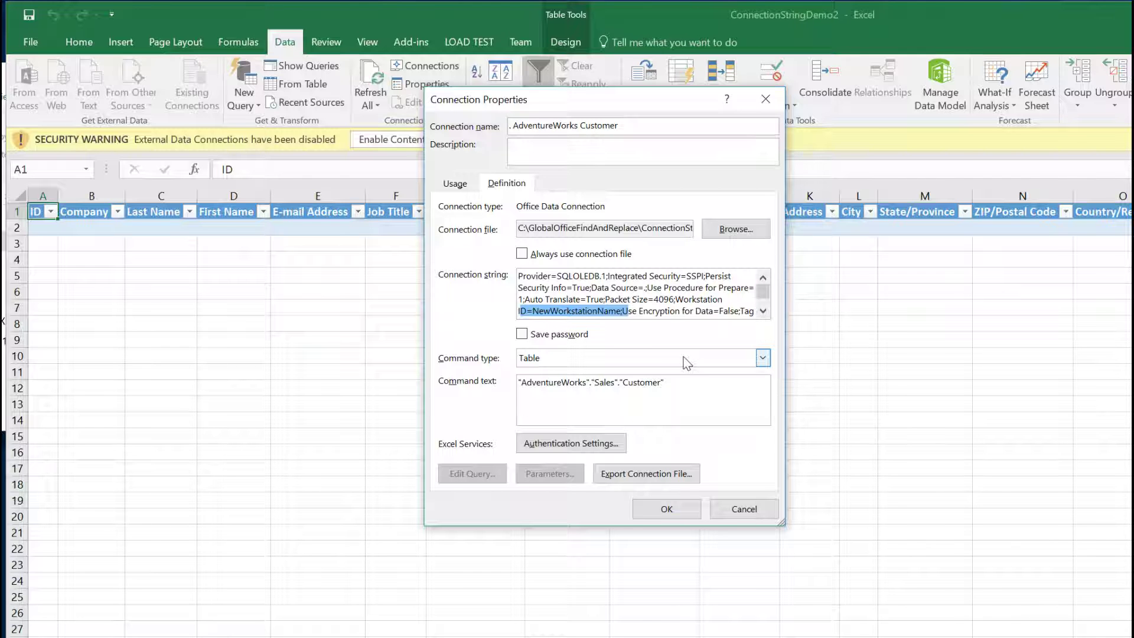
pyautogui.click(666, 509)
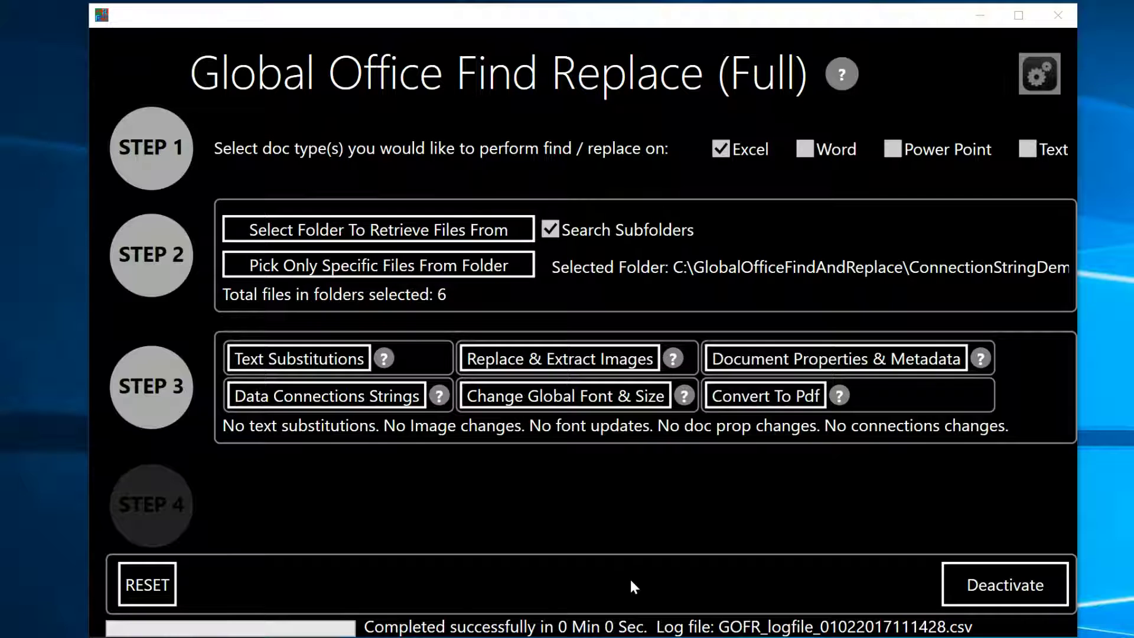
# Step: From the unique data connections, start an update of the AdventureWorks Customer connection file and delete the blank Connection String operation
pyautogui.click(356, 403)
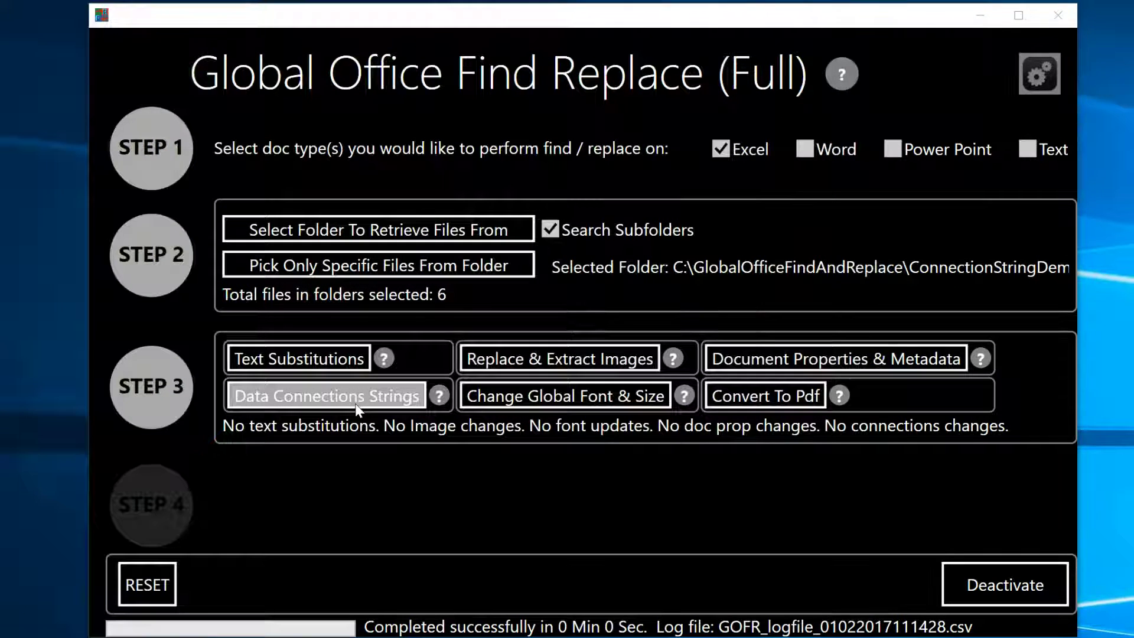
pyautogui.moveTo(441, 3); pyautogui.dragTo(700, 26)
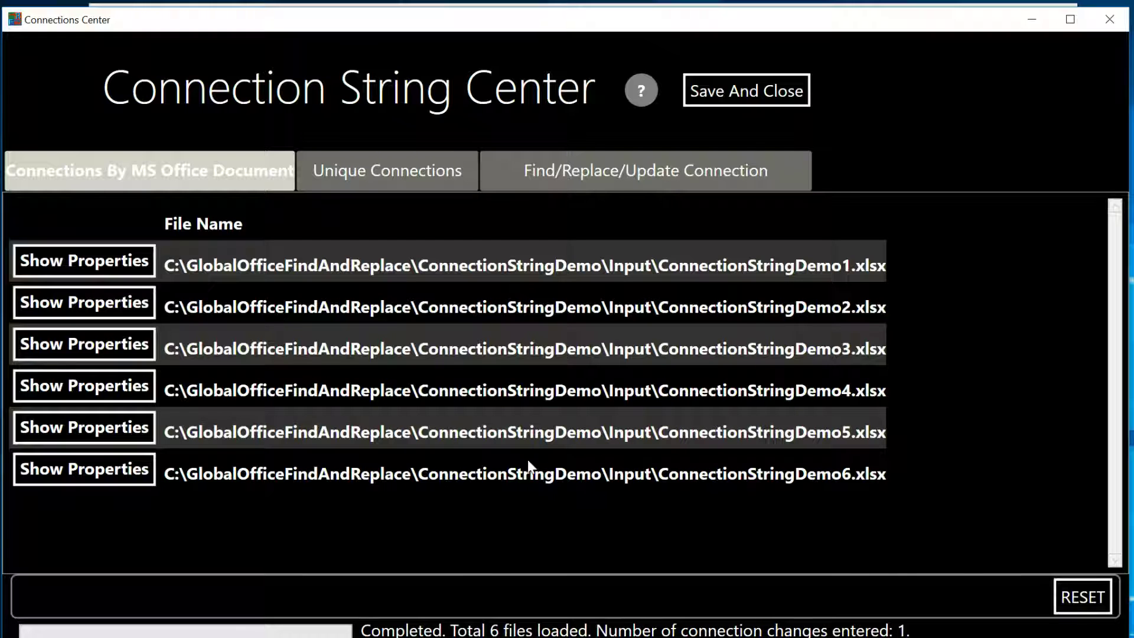
pyautogui.click(403, 174)
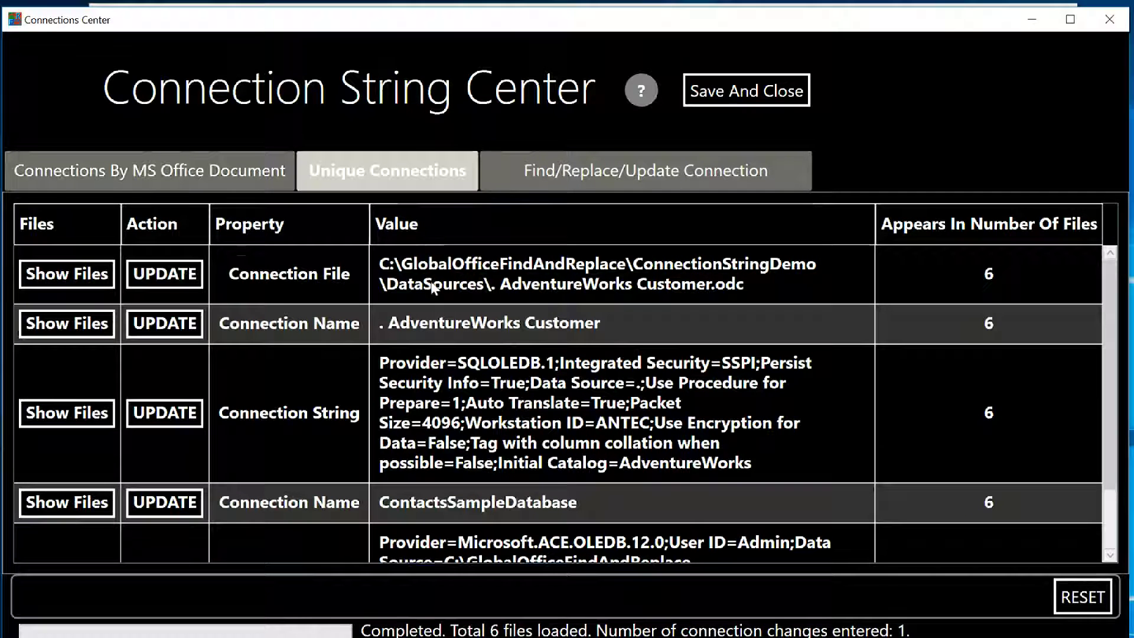
pyautogui.click(171, 275)
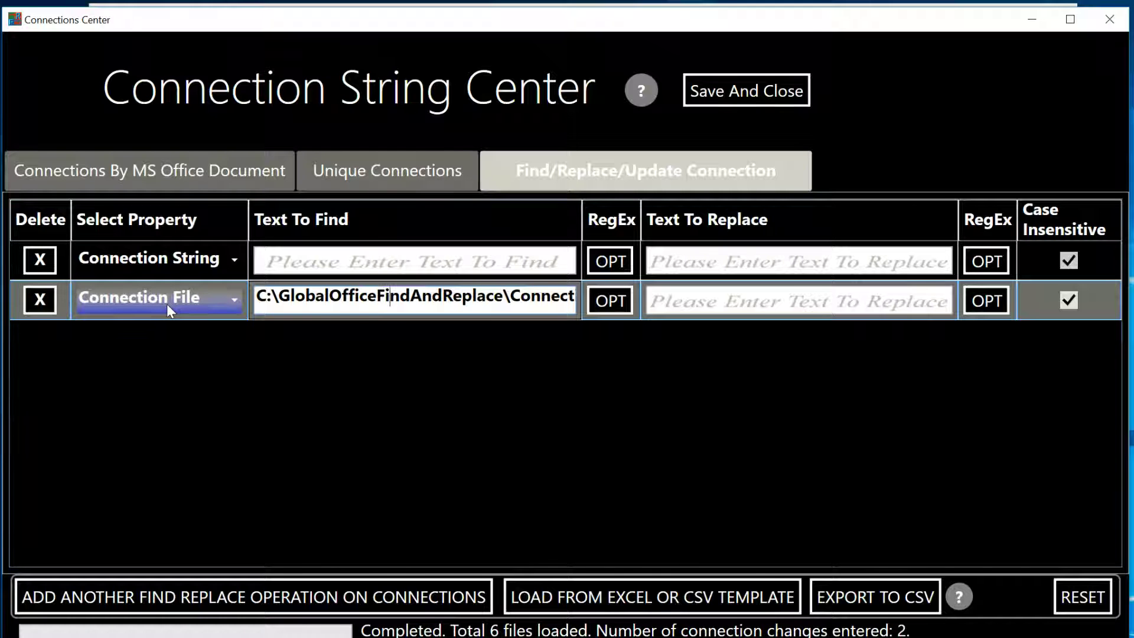
pyautogui.click(40, 261)
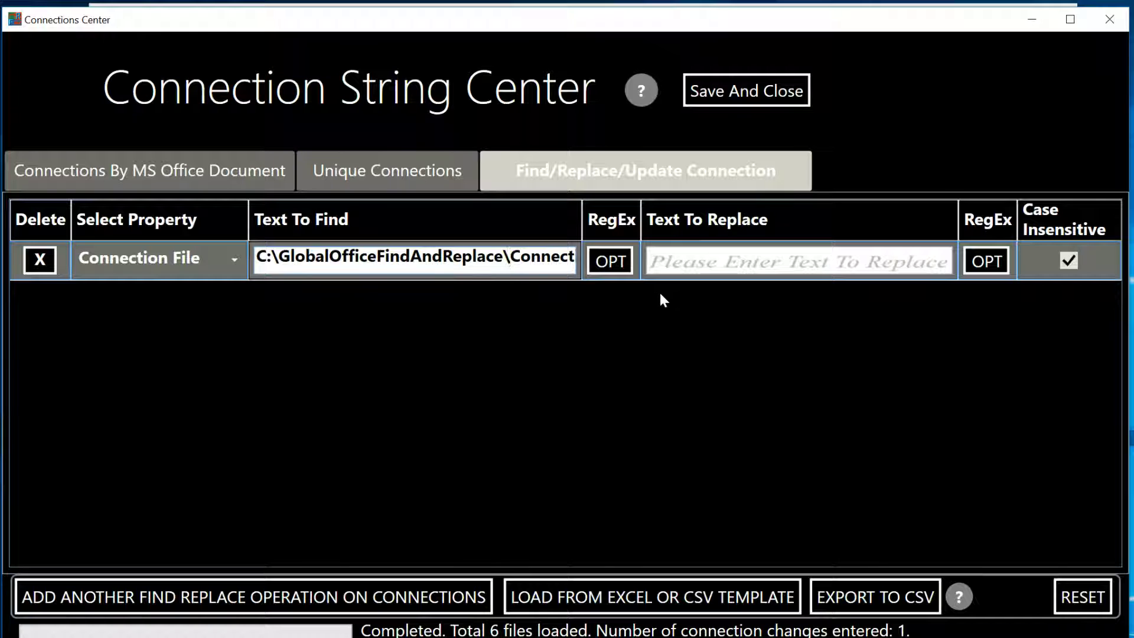
# Step: Replace the full path in the Connection File operation's text to find with just AdventureWorks
pyautogui.press('Right')
pyautogui.press('Right')
pyautogui.press('Right')
pyautogui.press('Right')
pyautogui.press('Right')
pyautogui.press('Right')
pyautogui.press('Right')
pyautogui.press('Right')
pyautogui.press('Right')
pyautogui.press('Right')
pyautogui.press('Right')
pyautogui.press('Right')
pyautogui.press('Right')
pyautogui.press('Right')
pyautogui.press('Right')
pyautogui.press('Right')
pyautogui.press('Right')
pyautogui.press('Right')
pyautogui.press('Right')
pyautogui.press('Right')
pyautogui.press('Right')
pyautogui.press('Right')
pyautogui.press('Right')
pyautogui.press('Right')
pyautogui.press('Right')
pyautogui.press('Right')
pyautogui.press('Right')
pyautogui.press('Right')
pyautogui.press('Right')
pyautogui.press('Right')
pyautogui.press('Right')
pyautogui.press('Right')
pyautogui.press('Right')
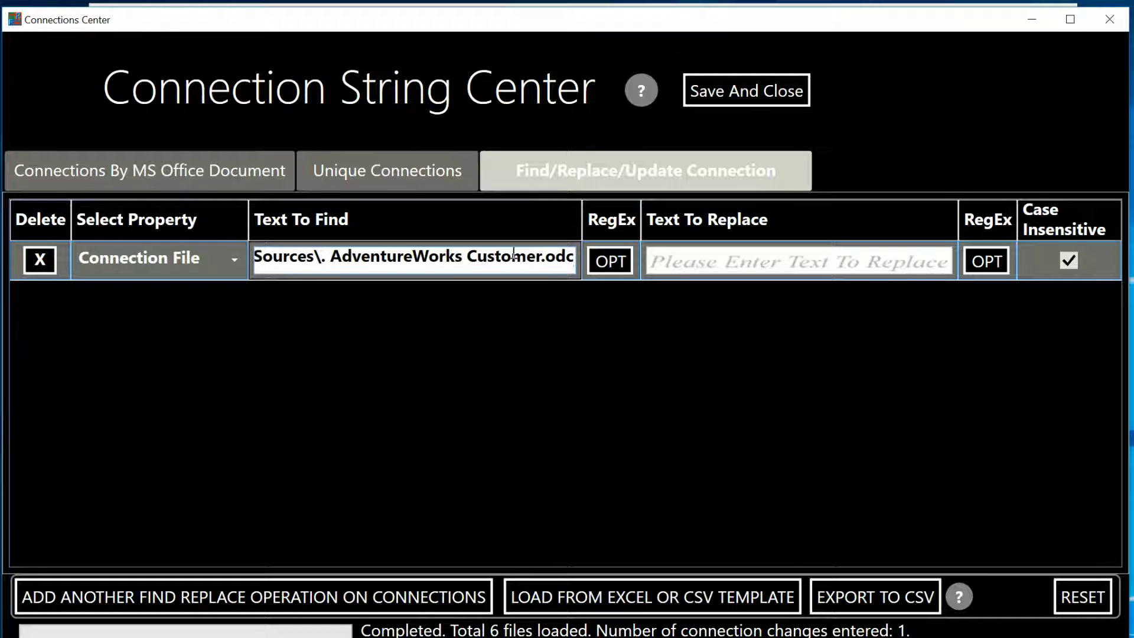
pyautogui.moveTo(327, 258); pyautogui.dragTo(194, 249)
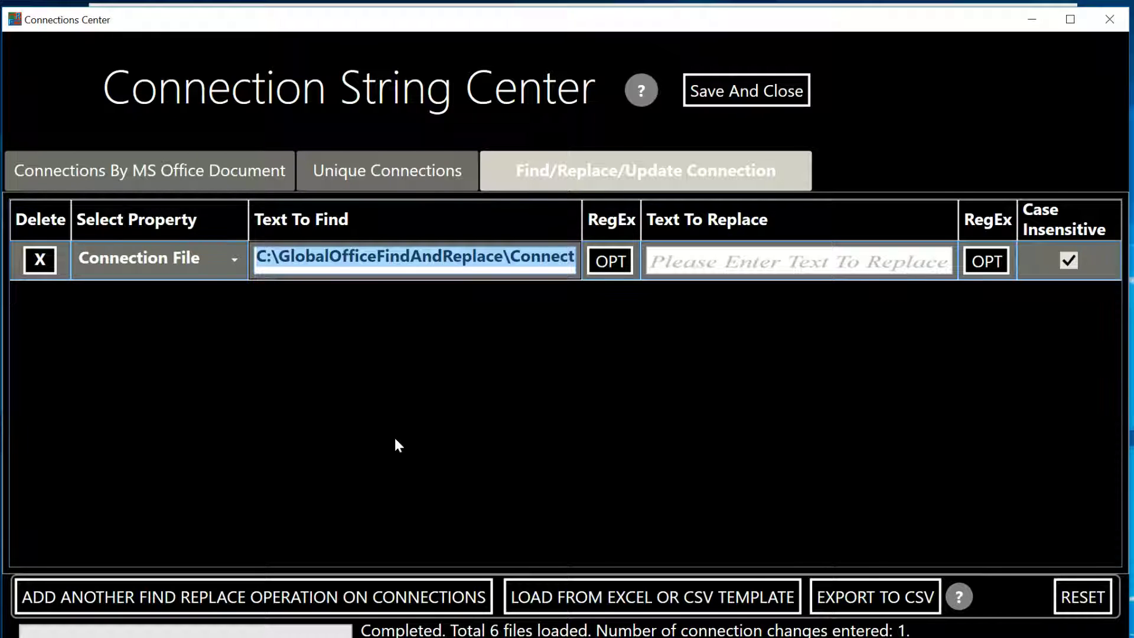
pyautogui.write('AdventureWorks Customer.odc')
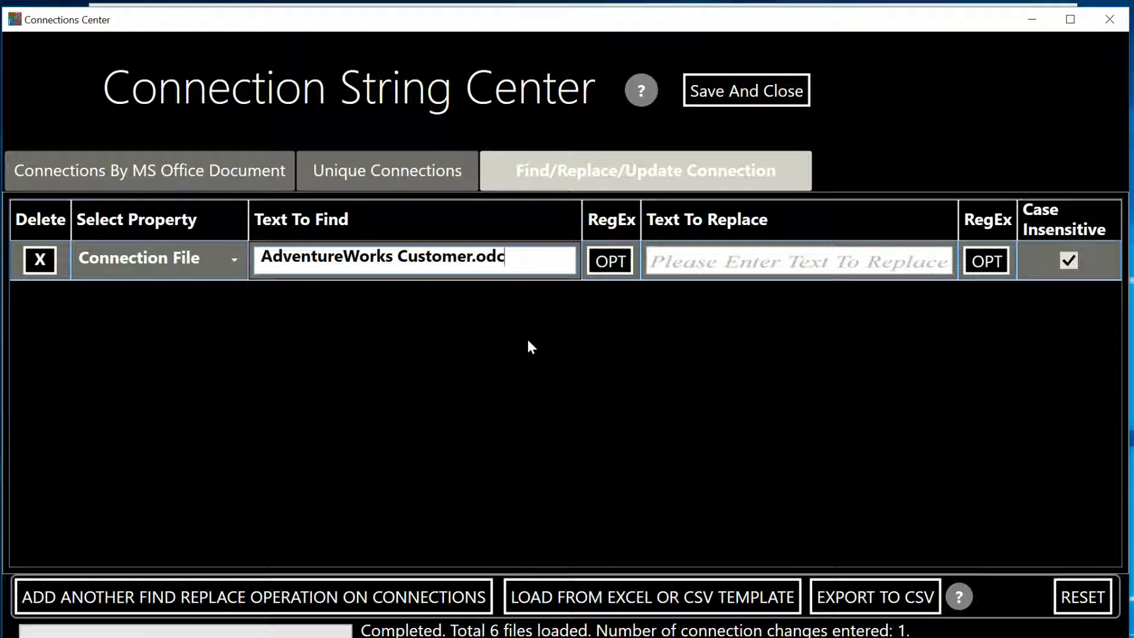
pyautogui.press('BackSpace')
pyautogui.press('BackSpace')
pyautogui.press('BackSpace')
pyautogui.press('BackSpace')
pyautogui.press('BackSpace')
pyautogui.press('BackSpace')
pyautogui.press('BackSpace')
pyautogui.press('BackSpace')
pyautogui.press('BackSpace')
pyautogui.press('BackSpace')
pyautogui.press('BackSpace')
pyautogui.press('BackSpace')
pyautogui.press('BackSpace')
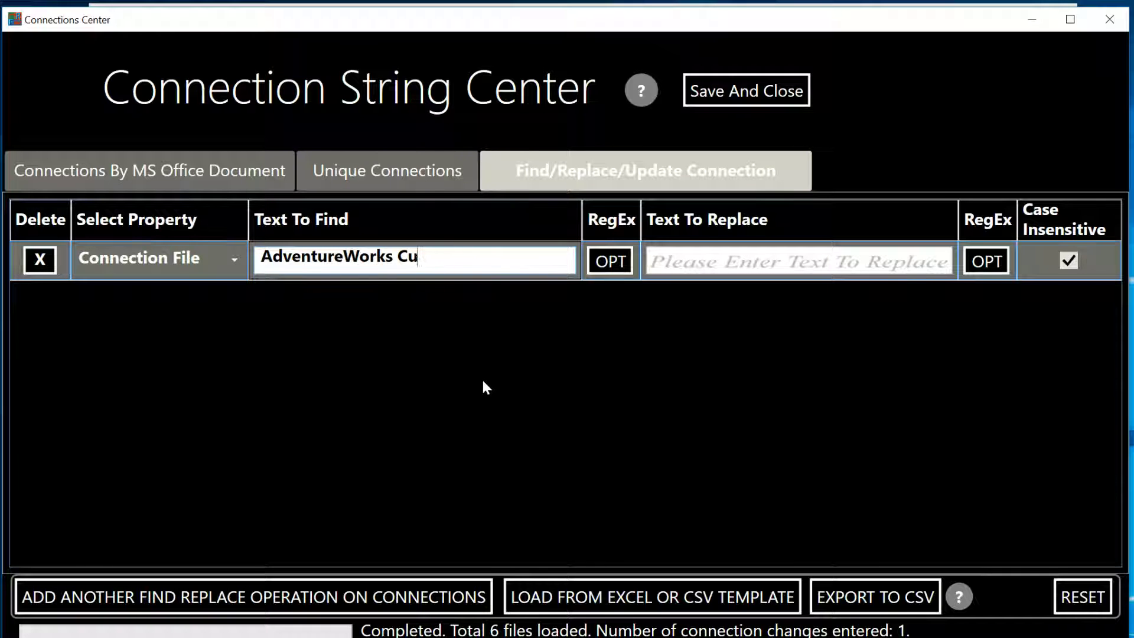
# Step: Set the Connection File operation's replacement text to MYAdventureWorks and save the connection changes
pyautogui.click(706, 263)
pyautogui.write('MYAdven')
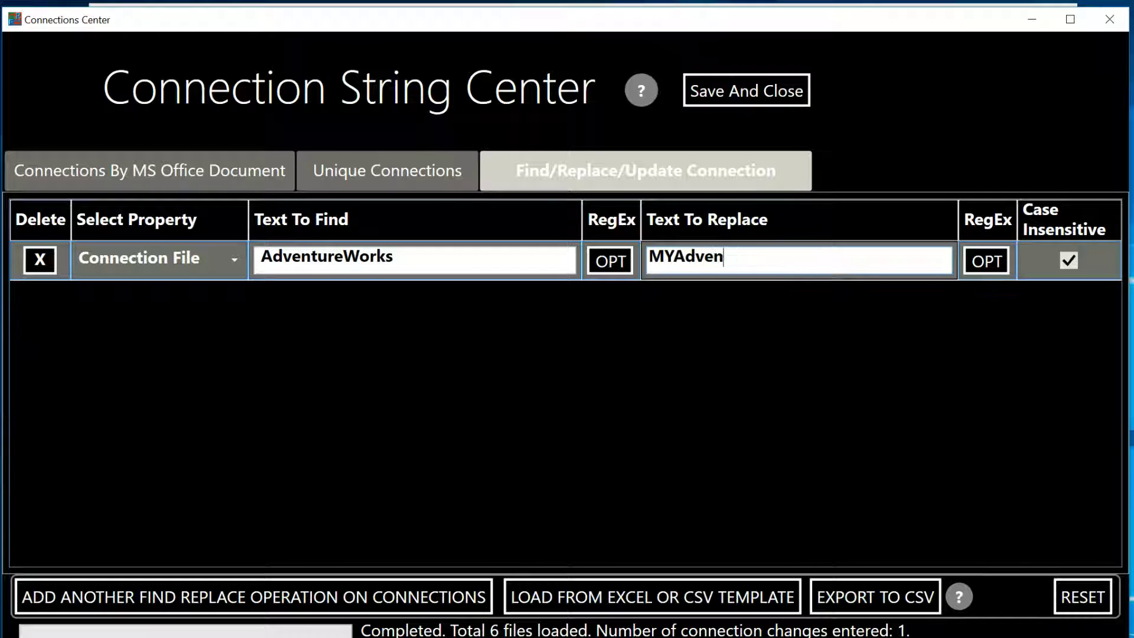
pyautogui.write('tureWorks')
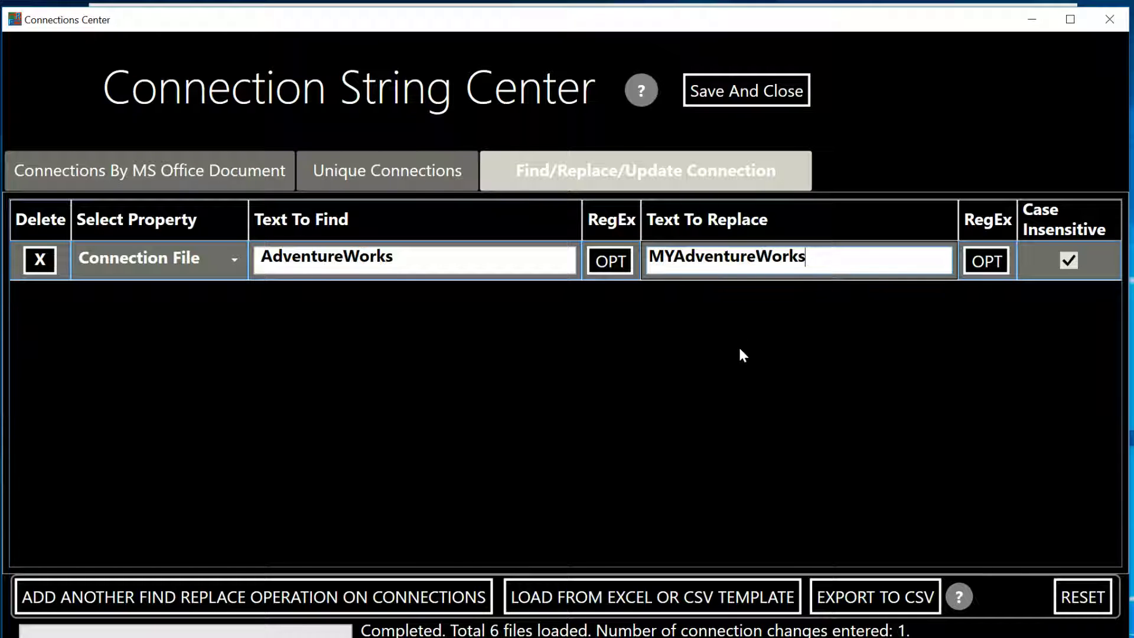
pyautogui.click(767, 92)
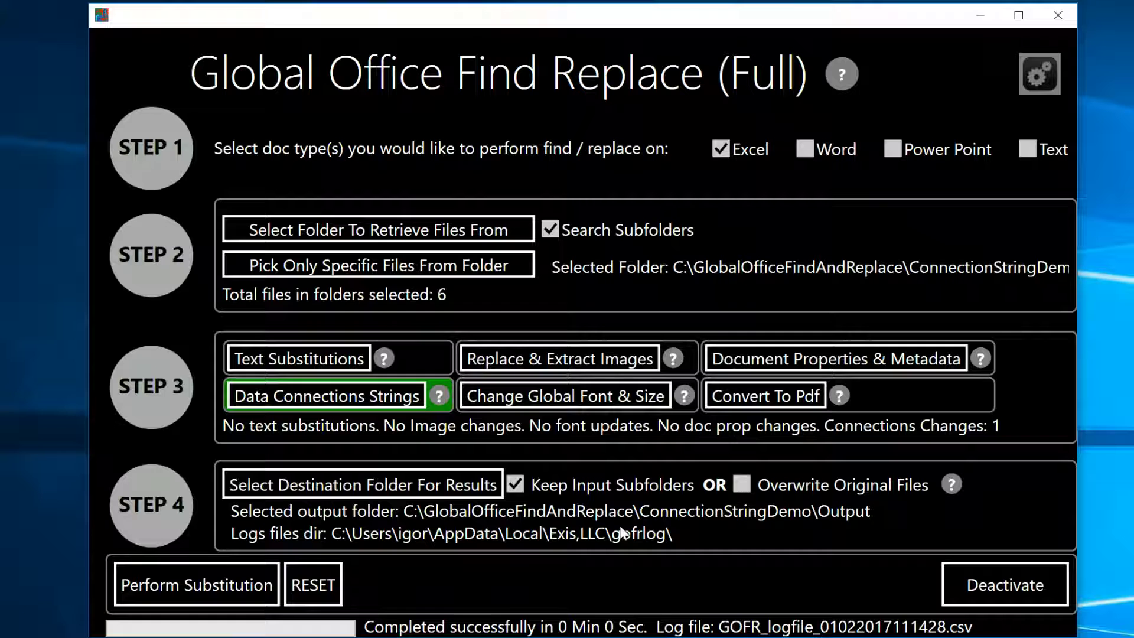
# Step: Perform the substitution on the selected Excel files and open the result folder
pyautogui.click(212, 593)
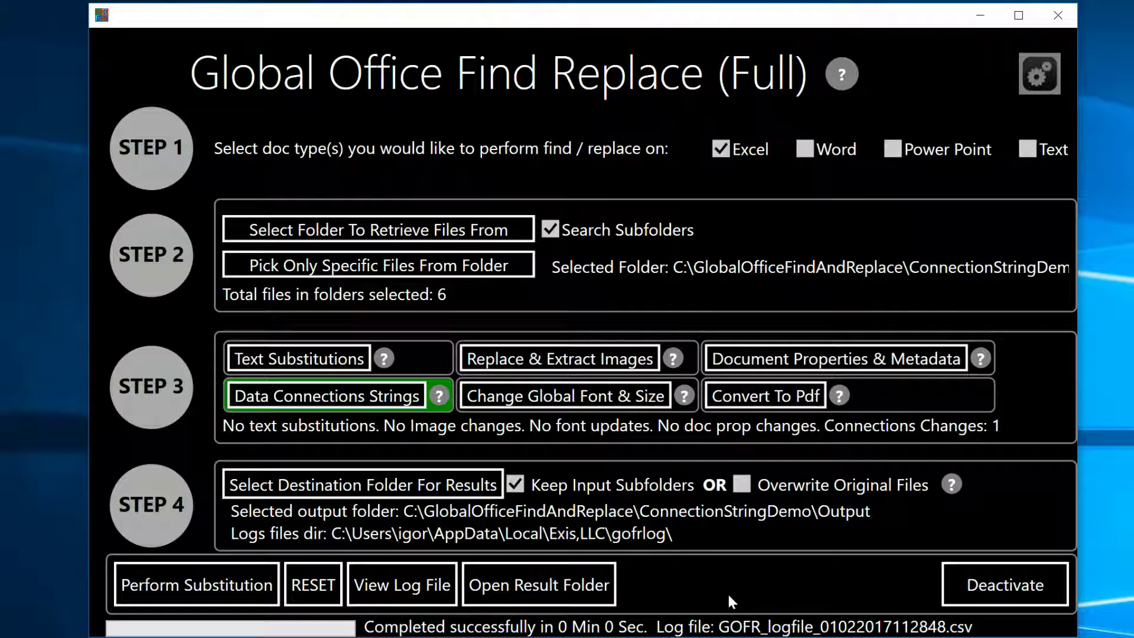
pyautogui.click(564, 598)
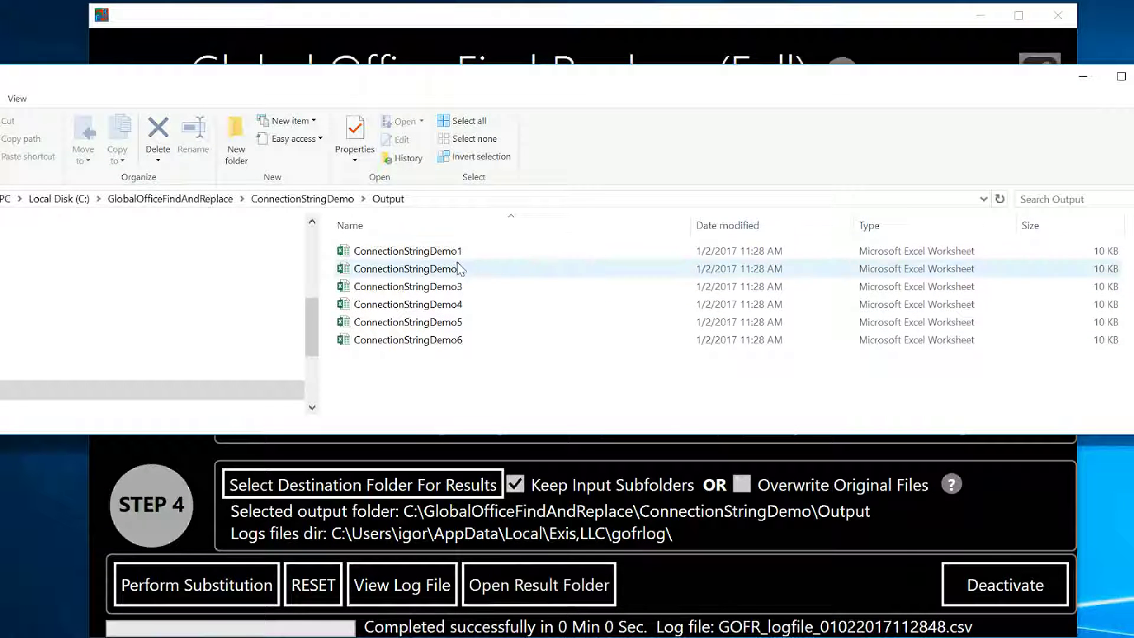
# Step: Open the output workbook ConnectionStringDemo6 in Excel and bring up its list of workbook connections
pyautogui.doubleClick(414, 340)
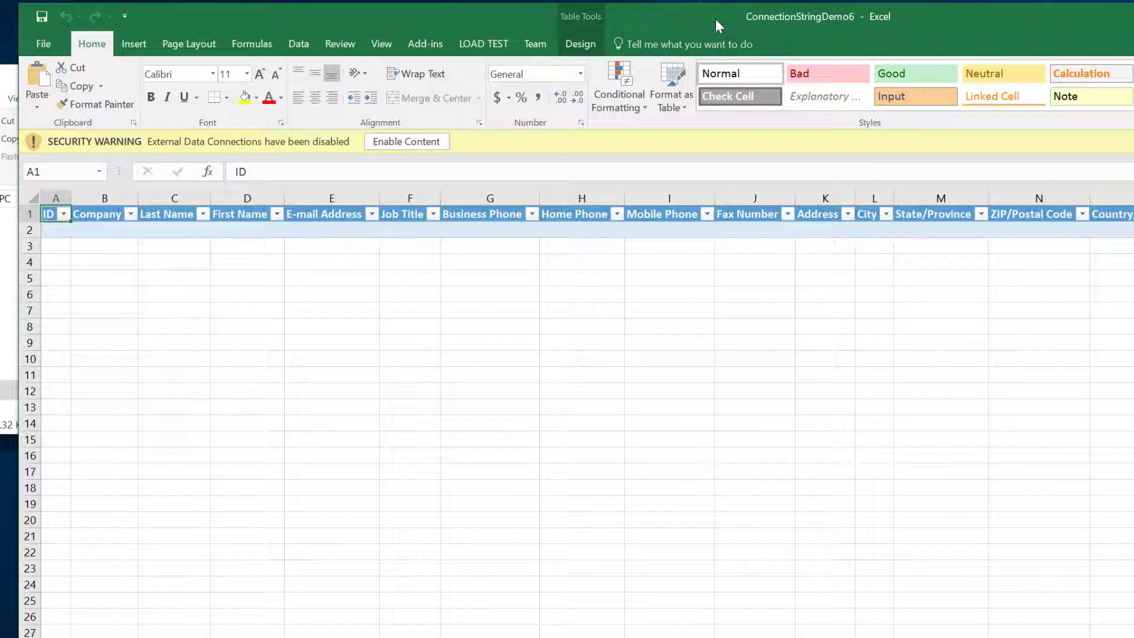
pyautogui.click(297, 46)
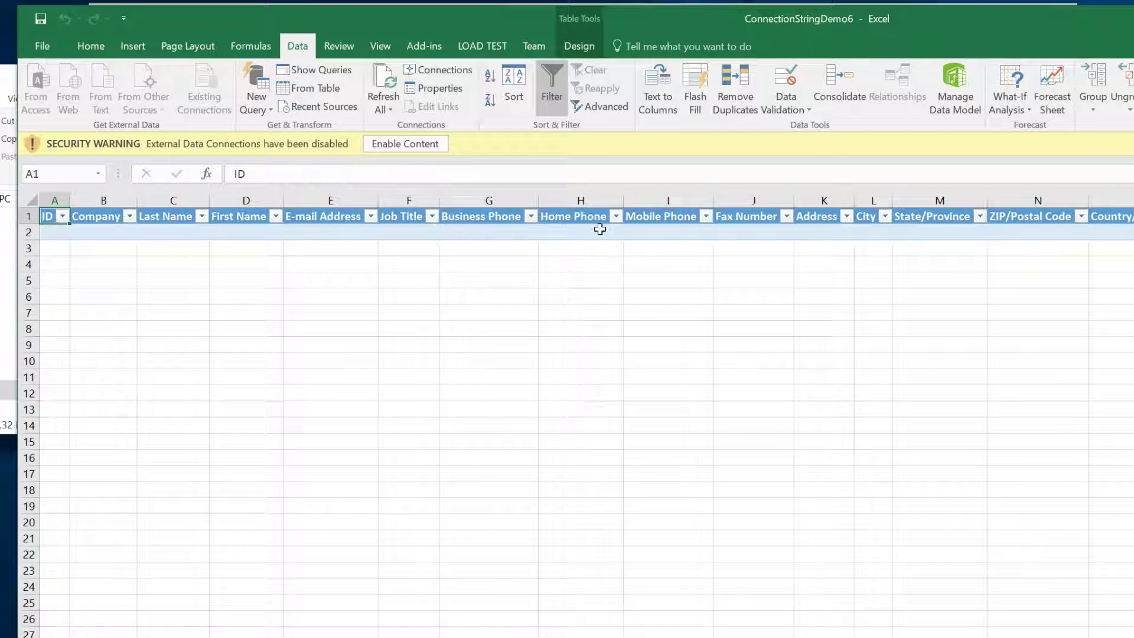
pyautogui.click(442, 70)
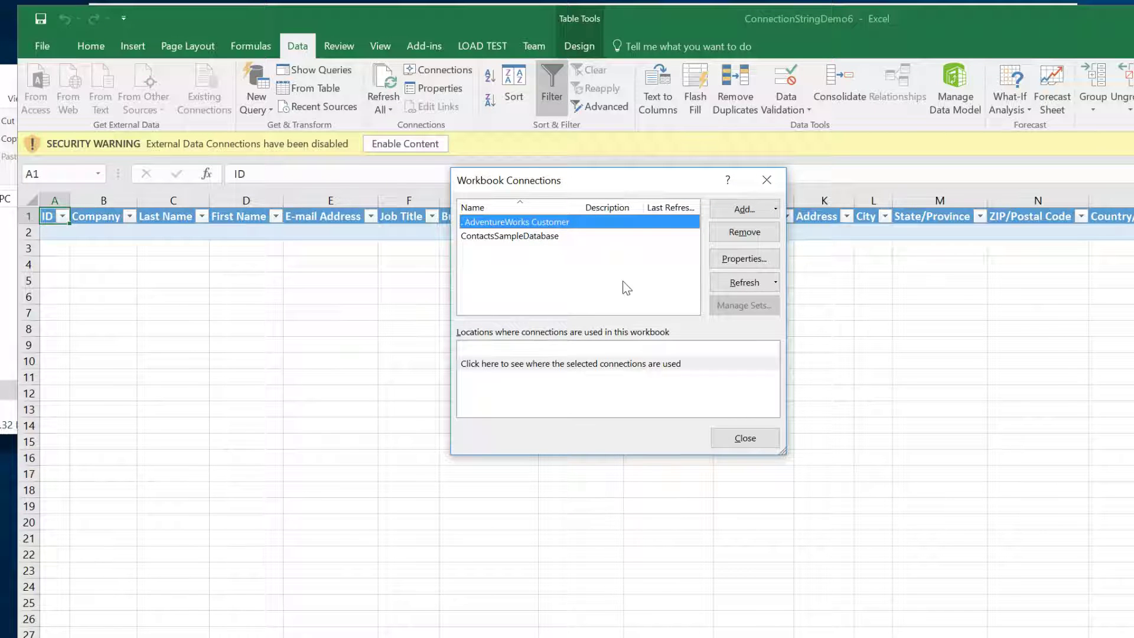
# Step: Read through the connection file path in the AdventureWorks Customer connection's definition, then close its properties
pyautogui.click(744, 260)
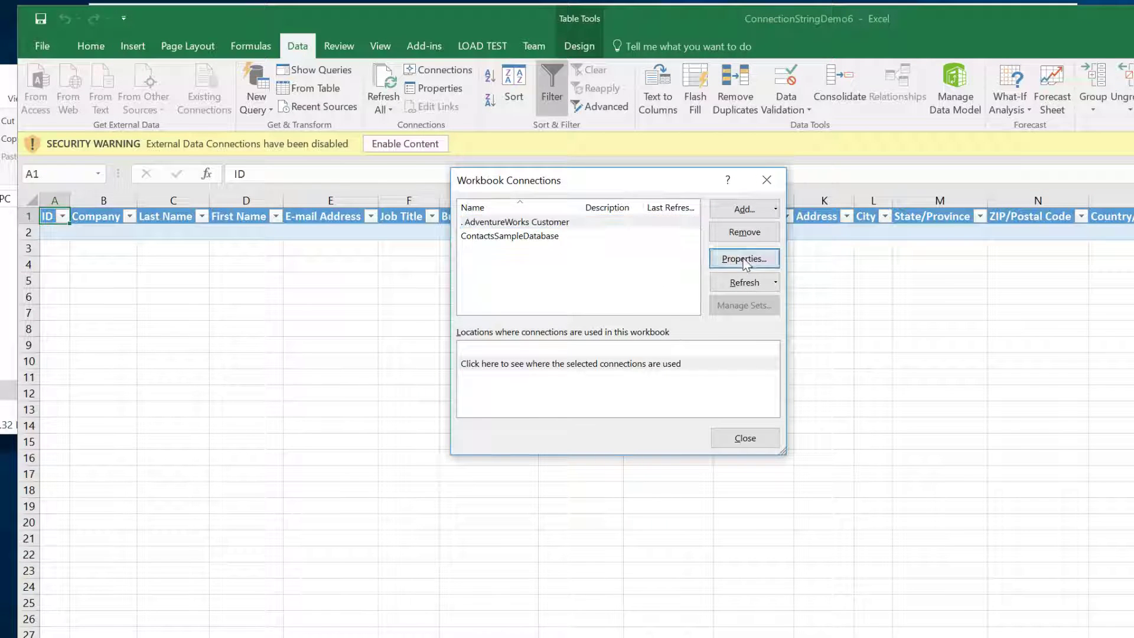
pyautogui.click(530, 189)
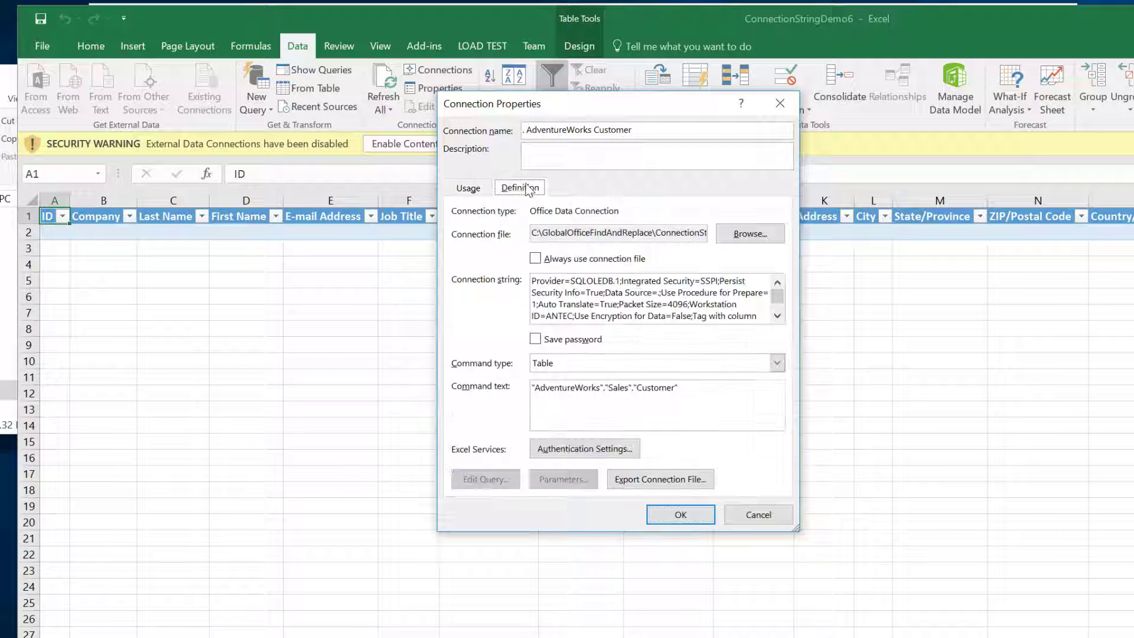
pyautogui.click(572, 227)
pyautogui.press('End')
pyautogui.press('Right')
pyautogui.press('Right')
pyautogui.press('Right')
pyautogui.press('Right')
pyautogui.press('Right')
pyautogui.press('Right')
pyautogui.press('Right')
pyautogui.press('Right')
pyautogui.press('Right')
pyautogui.press('Right')
pyautogui.press('Right')
pyautogui.press('Right')
pyautogui.press('Right')
pyautogui.press('Right')
pyautogui.press('Right')
pyautogui.press('Right')
pyautogui.press('Right')
pyautogui.press('Right')
pyautogui.press('Right')
pyautogui.press('Right')
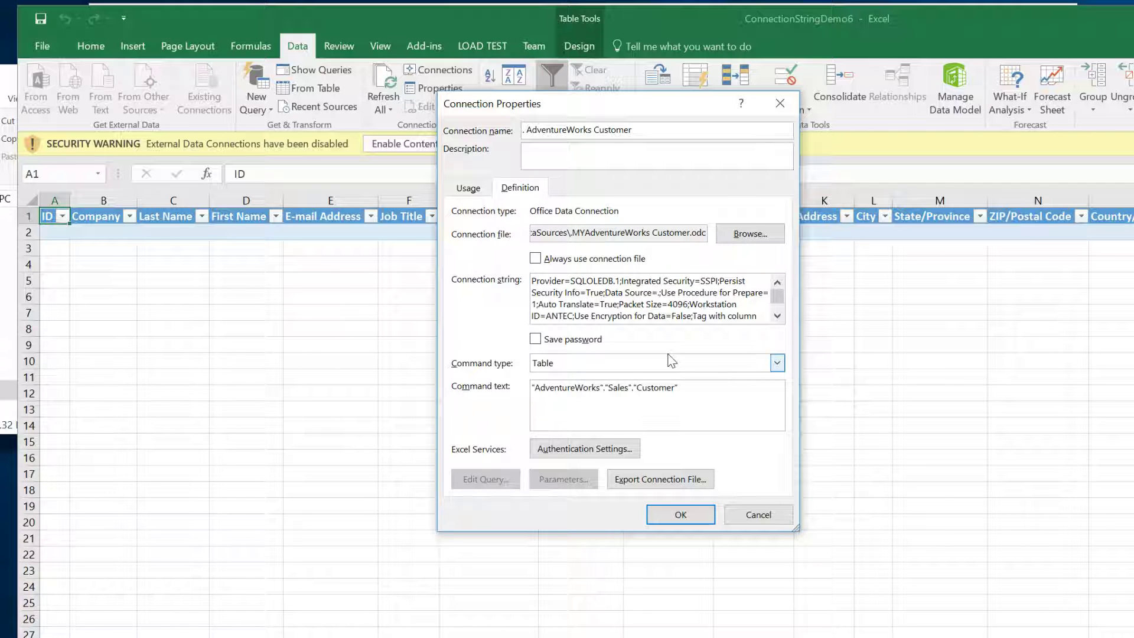
pyautogui.press('Left')
pyautogui.press('Left')
pyautogui.press('Left')
pyautogui.press('Left')
pyautogui.press('Left')
pyautogui.press('Left')
pyautogui.press('Left')
pyautogui.press('Left')
pyautogui.press('Left')
pyautogui.press('Left')
pyautogui.press('Left')
pyautogui.press('Left')
pyautogui.press('Left')
pyautogui.press('Left')
pyautogui.press('Left')
pyautogui.press('Left')
pyautogui.press('Left')
pyautogui.press('Left')
pyautogui.press('Left')
pyautogui.press('Left')
pyautogui.press('Left')
pyautogui.press('Left')
pyautogui.press('Left')
pyautogui.press('Left')
pyautogui.press('Left')
pyautogui.press('Left')
pyautogui.press('Left')
pyautogui.press('Left')
pyautogui.press('Left')
pyautogui.press('Left')
pyautogui.press('Left')
pyautogui.press('Left')
pyautogui.press('Left')
pyautogui.press('Left')
pyautogui.press('Left')
pyautogui.press('Left')
pyautogui.press('Left')
pyautogui.press('Left')
pyautogui.press('Right')
pyautogui.press('Right')
pyautogui.press('Right')
pyautogui.press('Right')
pyautogui.press('Right')
pyautogui.press('Right')
pyautogui.press('Right')
pyautogui.press('Right')
pyautogui.press('Right')
pyautogui.press('Right')
pyautogui.press('Right')
pyautogui.press('Right')
pyautogui.press('Right')
pyautogui.press('Right')
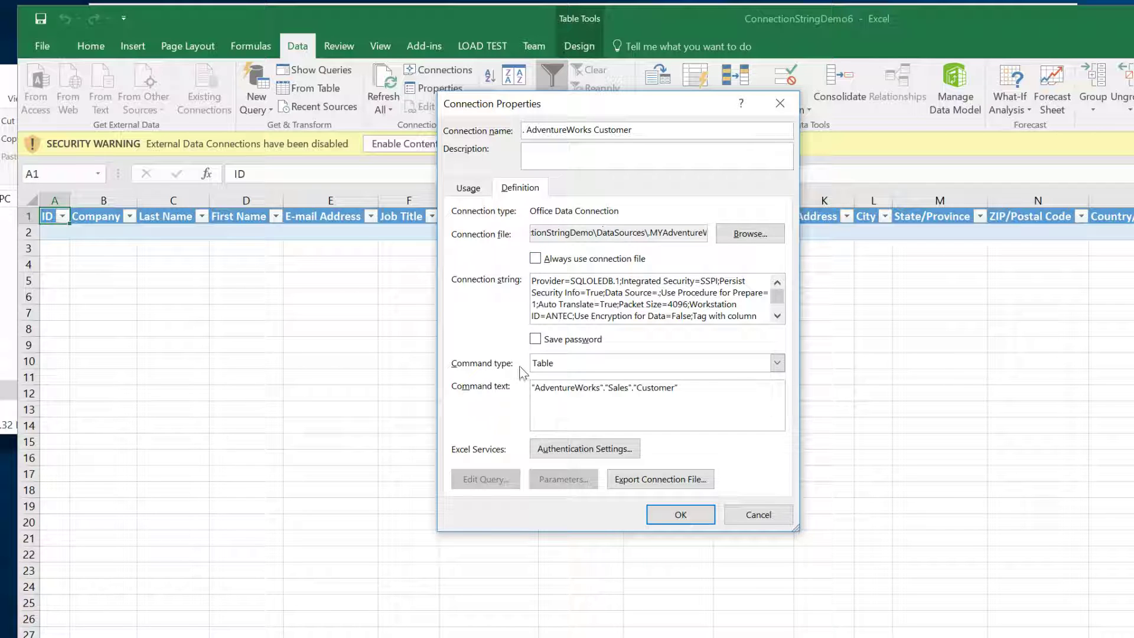
pyautogui.click(681, 514)
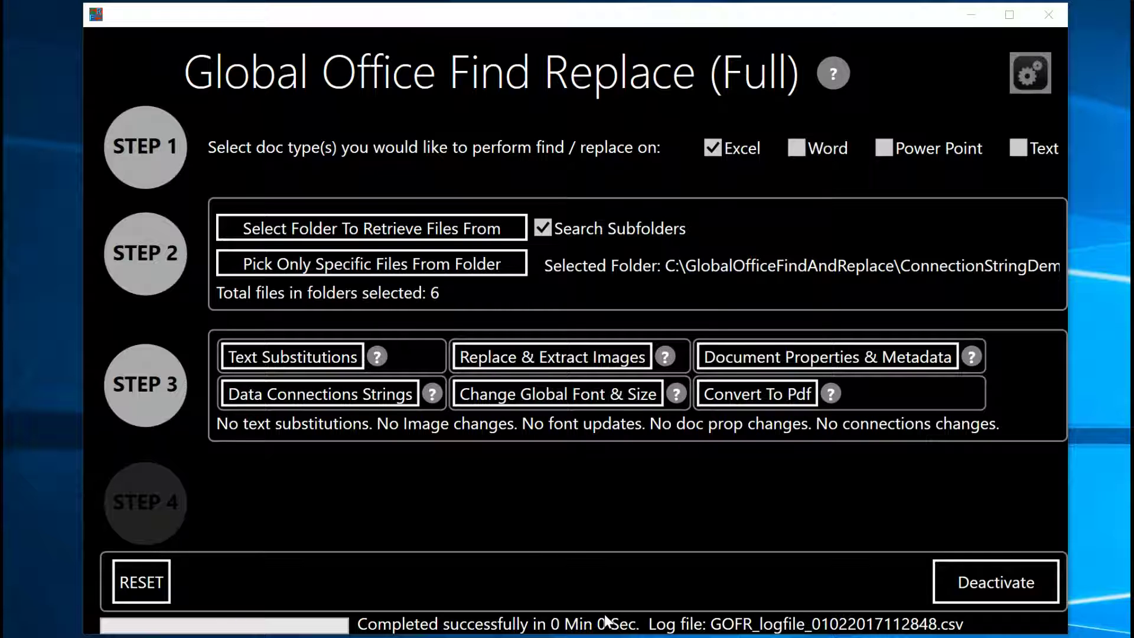
# Step: Reopen the data connection strings in Global Office Find Replace and view the connection properties of ConnectionStringDemo1.xlsx
pyautogui.click(361, 402)
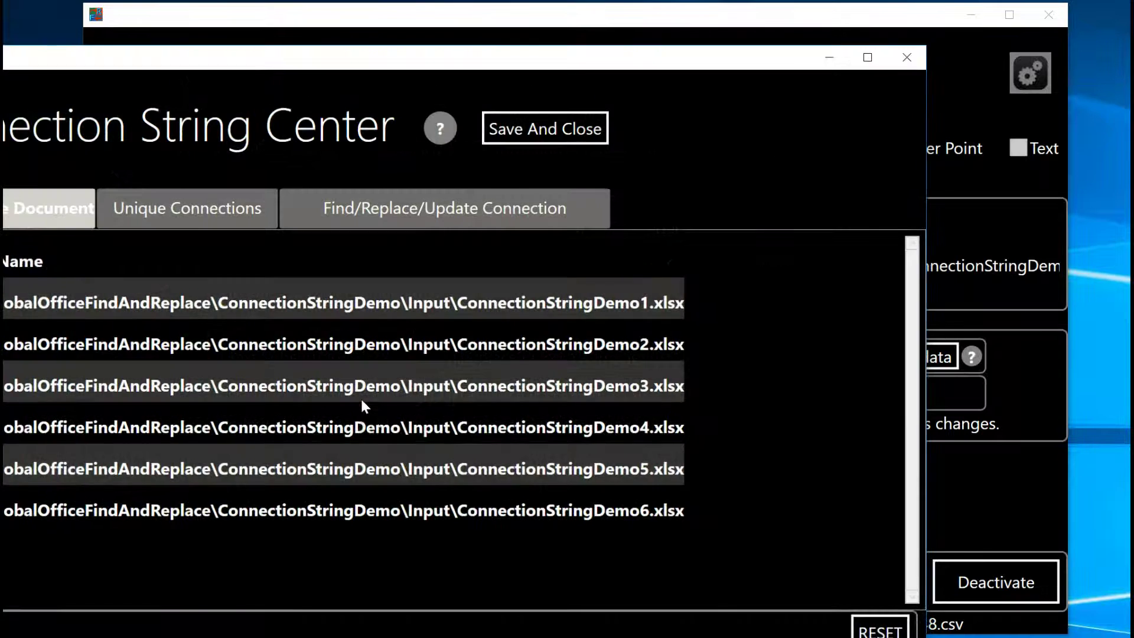
pyautogui.moveTo(442, 66); pyautogui.dragTo(619, 31)
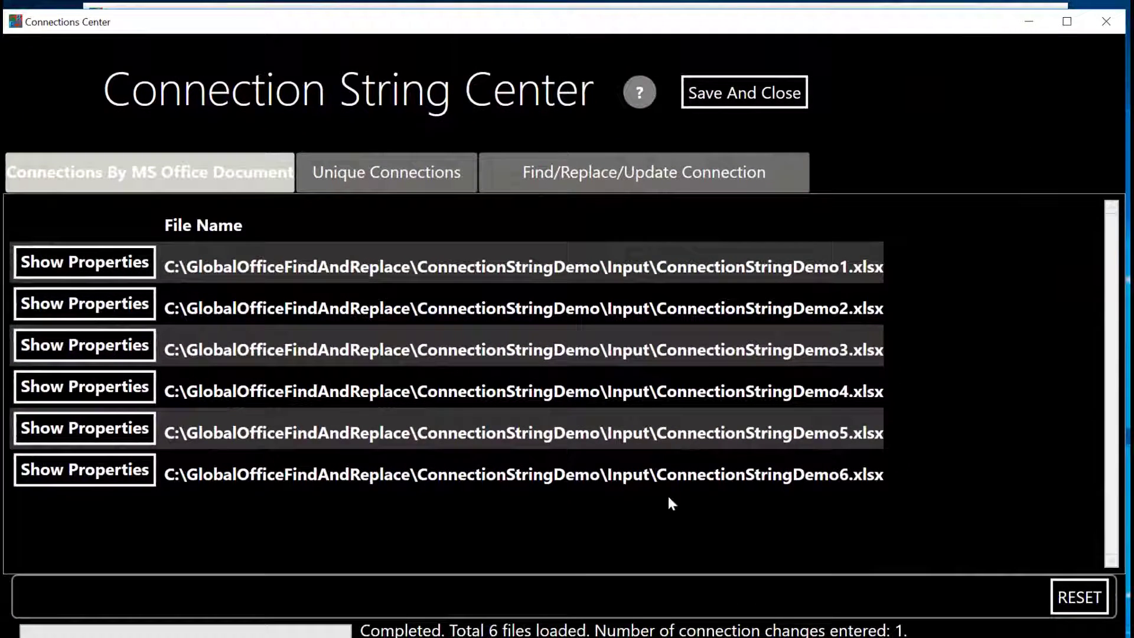
pyautogui.click(121, 272)
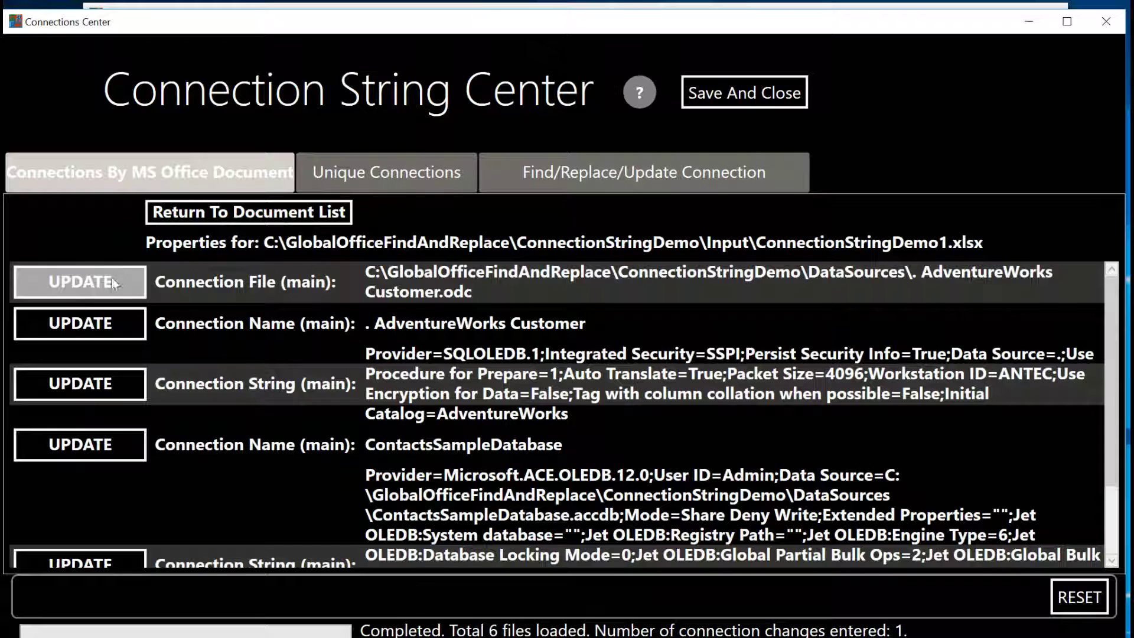
pyautogui.click(233, 214)
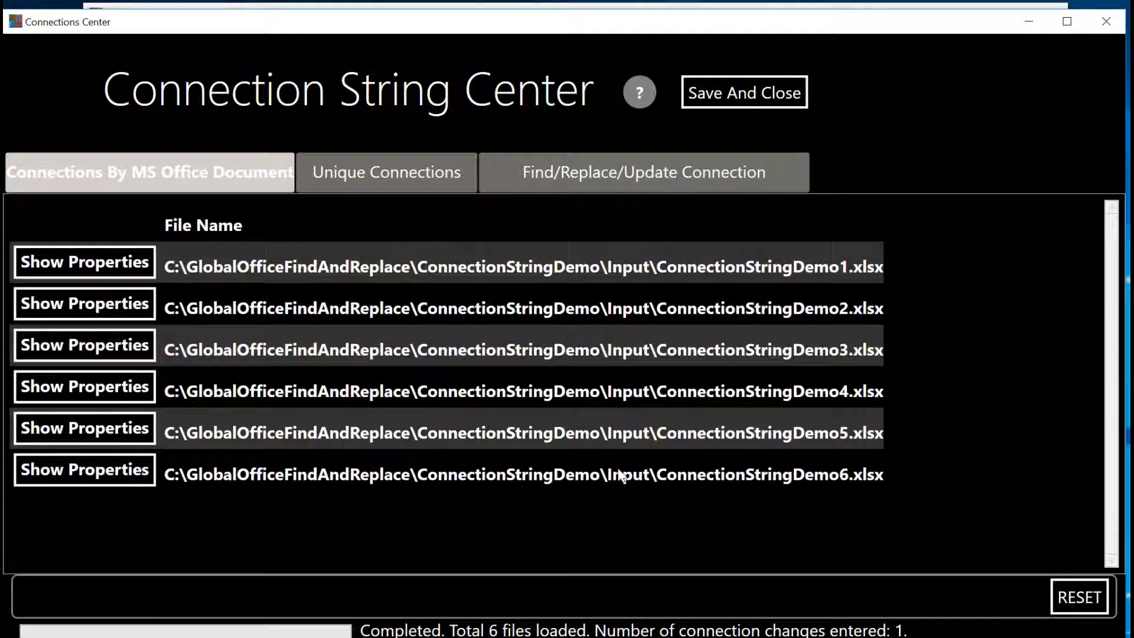
# Step: Define a find/replace operation on the Always Use Connection File property that replaces "false" with "true"
pyautogui.click(677, 183)
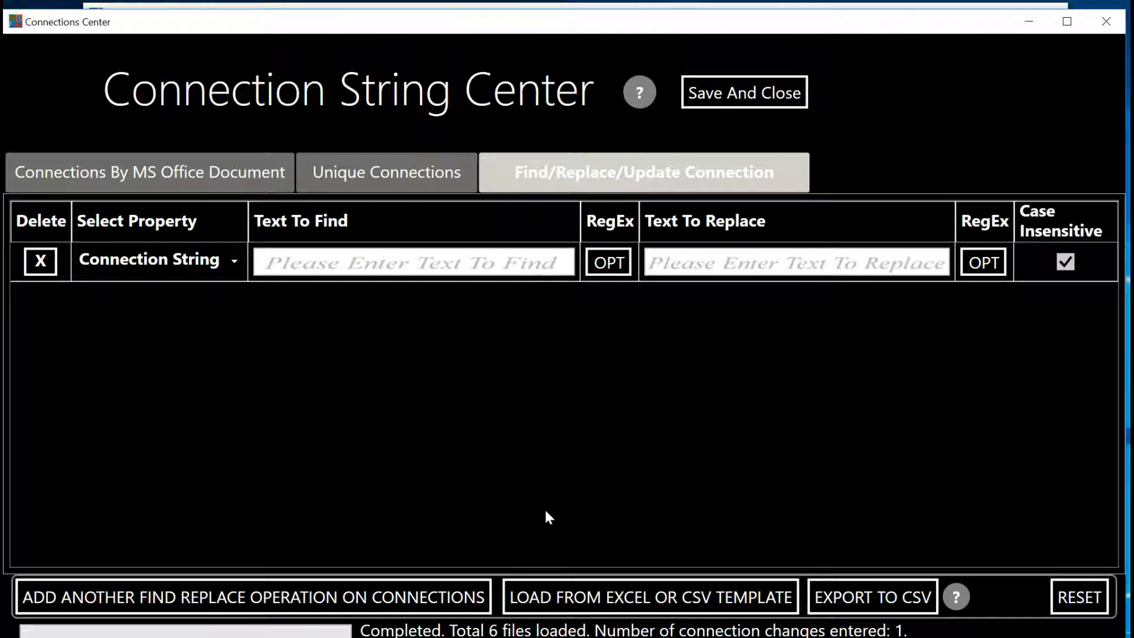
pyautogui.click(235, 261)
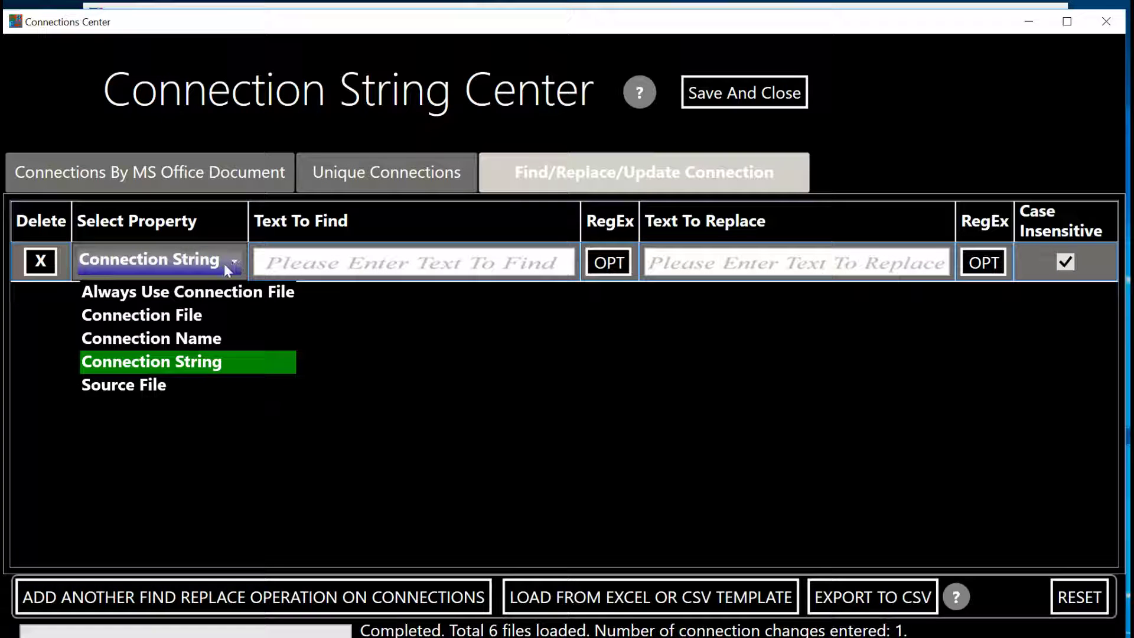
pyautogui.click(184, 295)
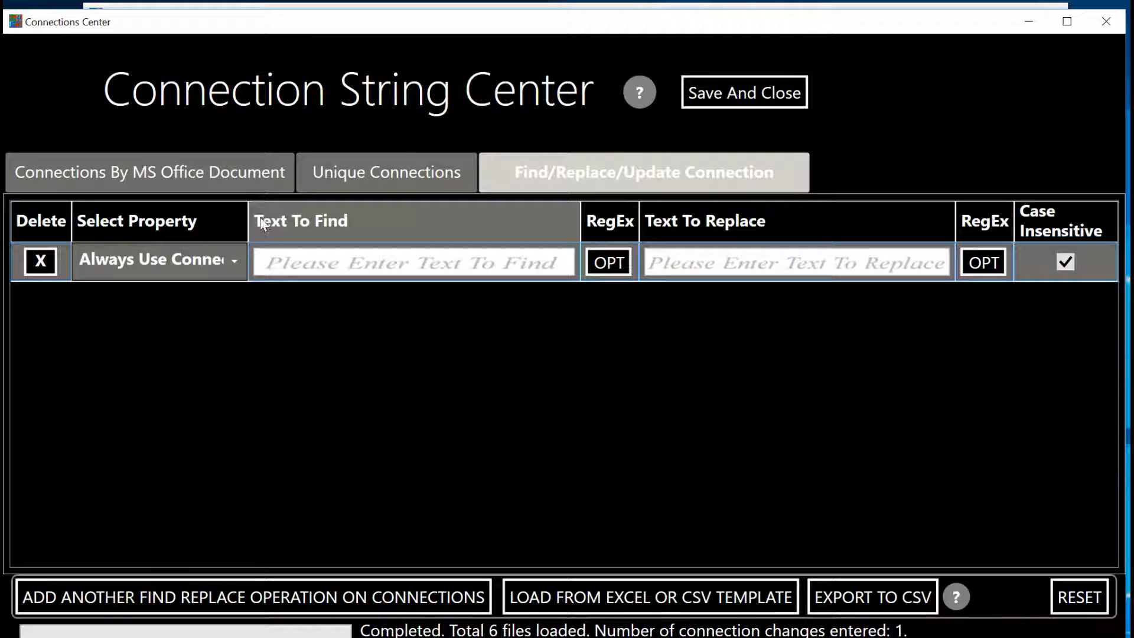
pyautogui.click(271, 263)
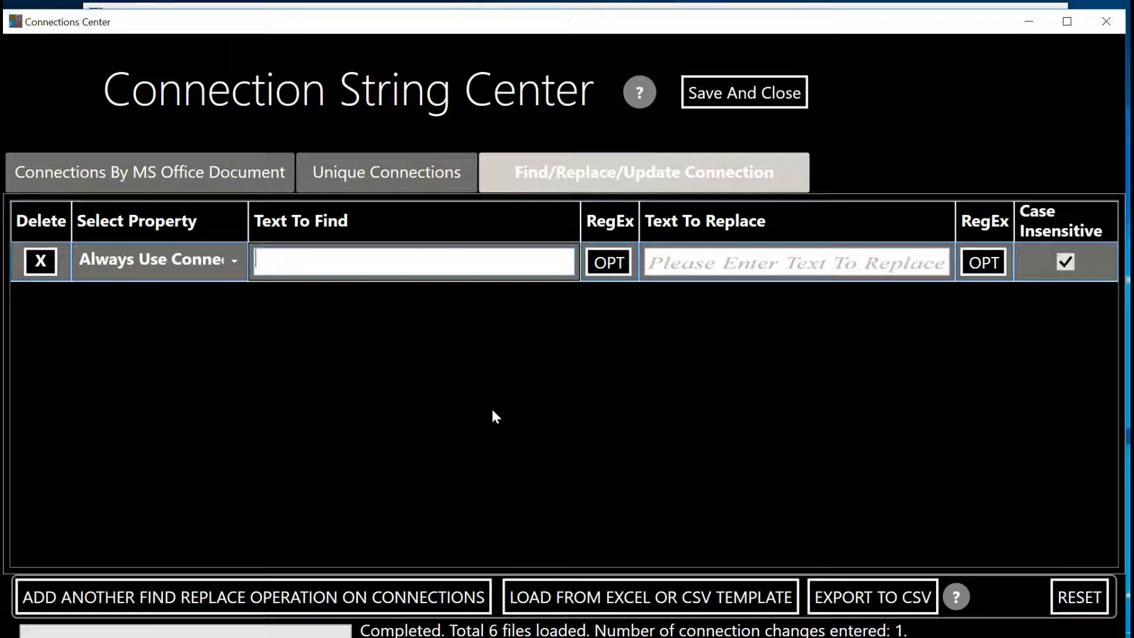
pyautogui.write('false')
pyautogui.press('Tab')
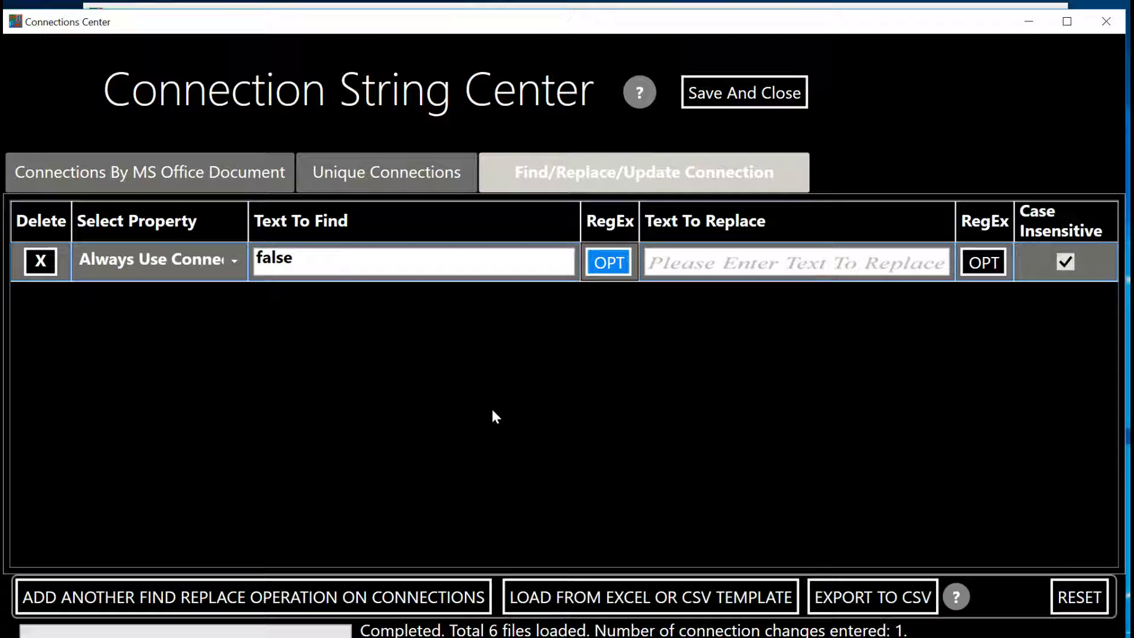
pyautogui.click(726, 264)
pyautogui.write('true')
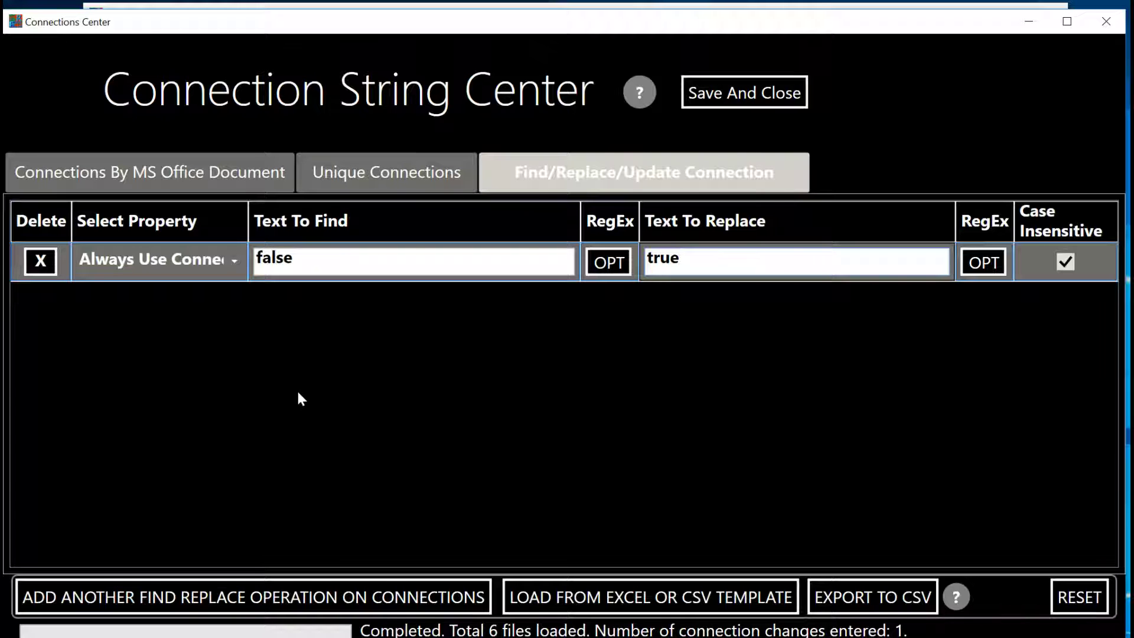
# Step: Add a second operation on Always Use Connection File with empty find text and replacement "true", and save the connection changes
pyautogui.click(231, 594)
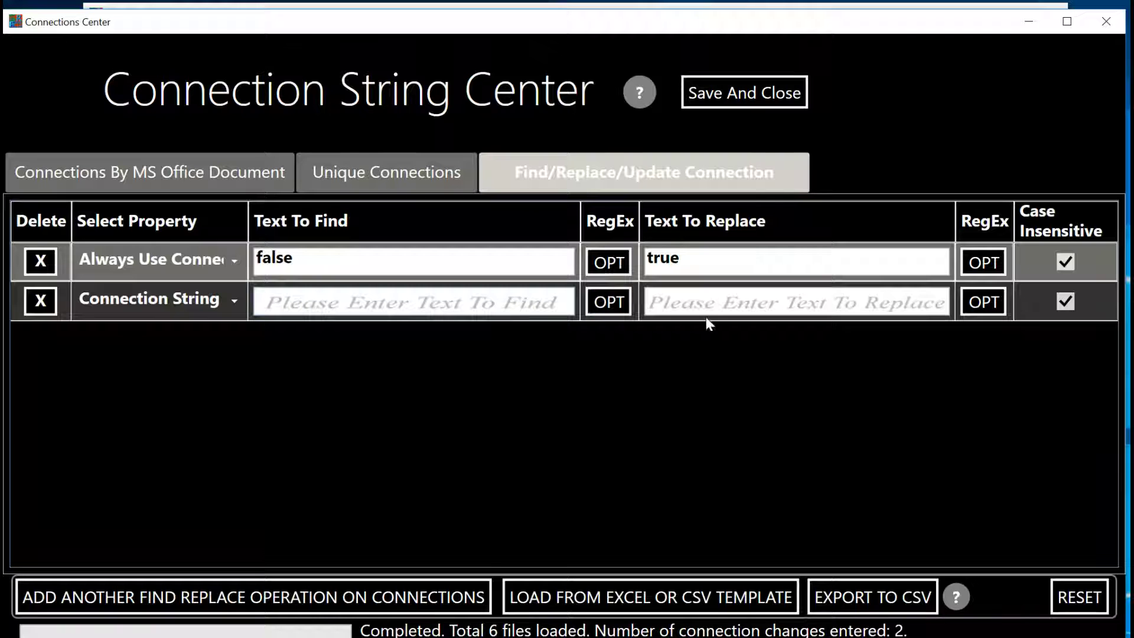
pyautogui.click(719, 301)
pyautogui.write('true')
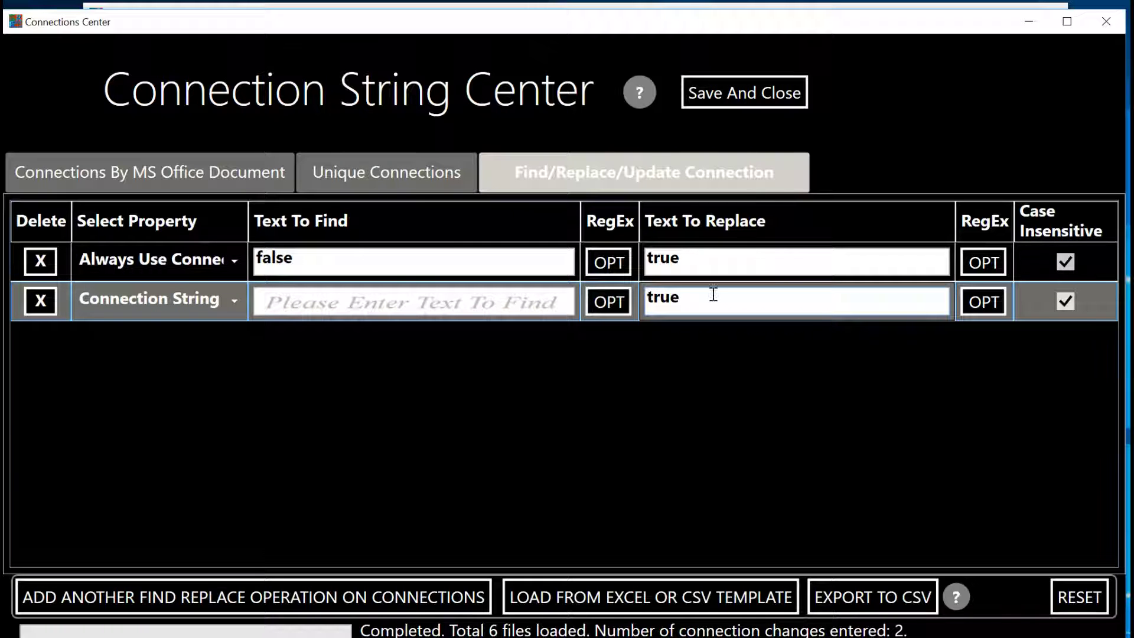
pyautogui.click(234, 301)
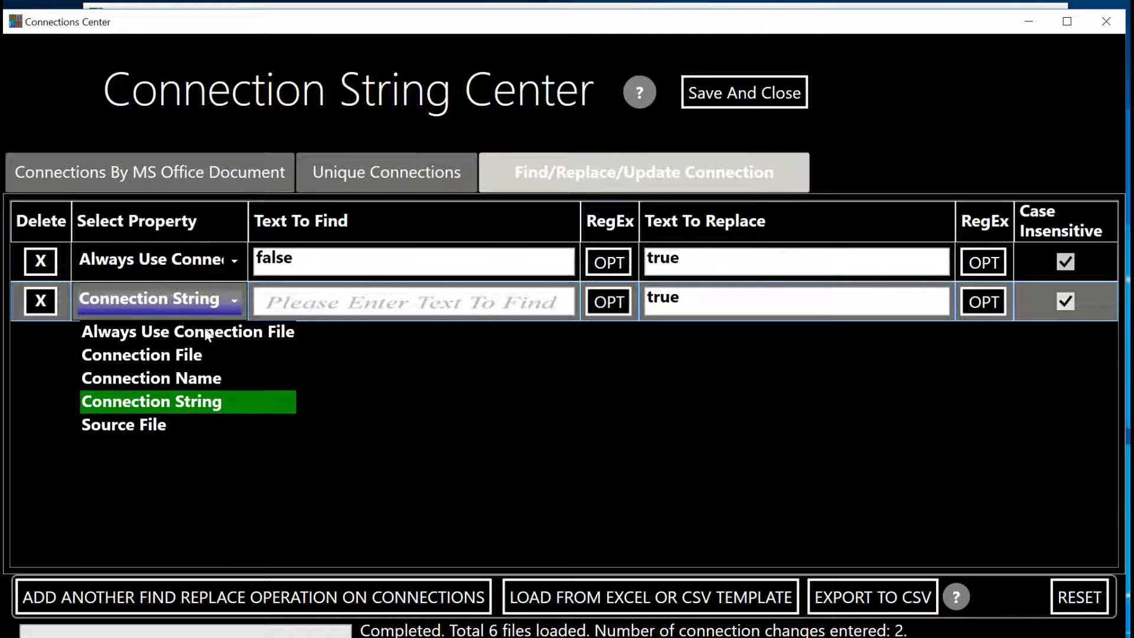
pyautogui.click(203, 334)
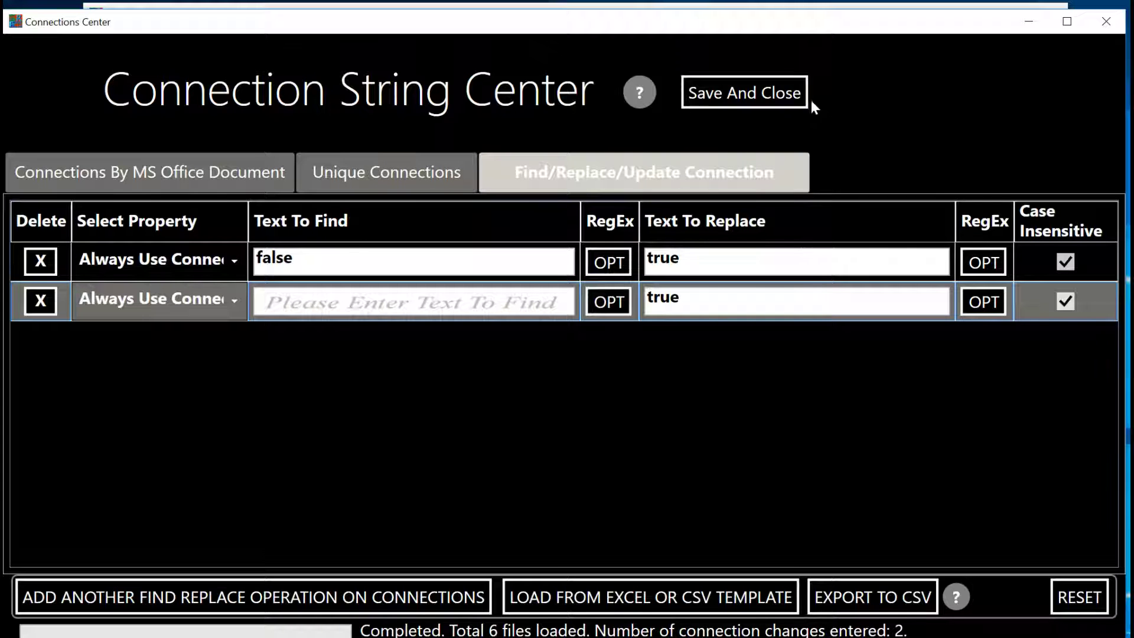
pyautogui.click(748, 94)
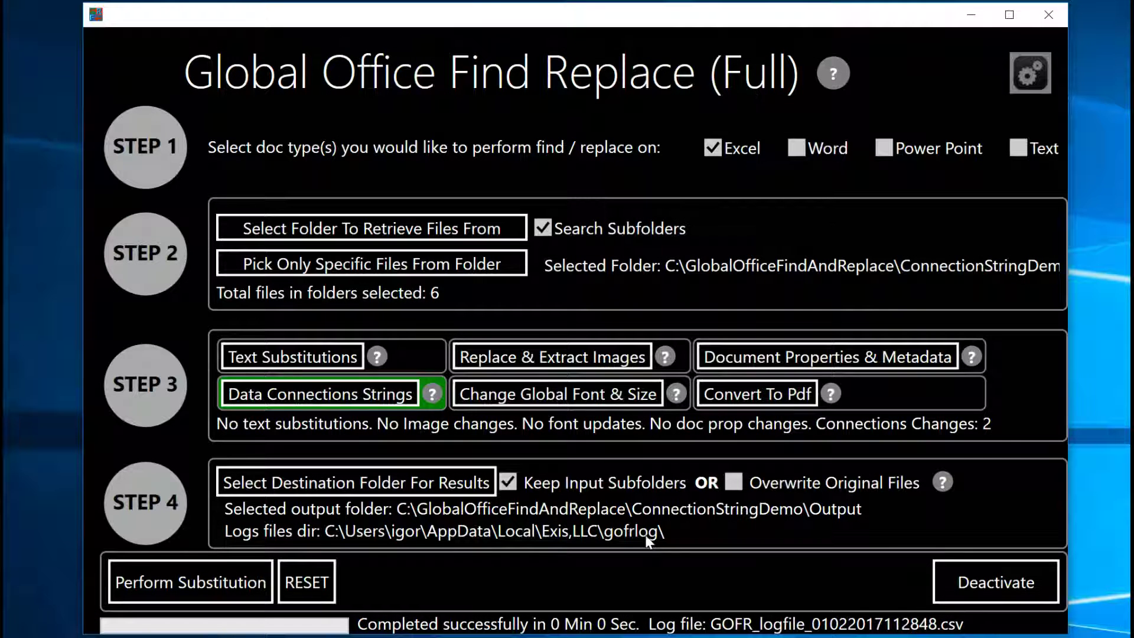
# Step: Run the substitution with the Always Use Connection File changes and open the result folder
pyautogui.click(207, 591)
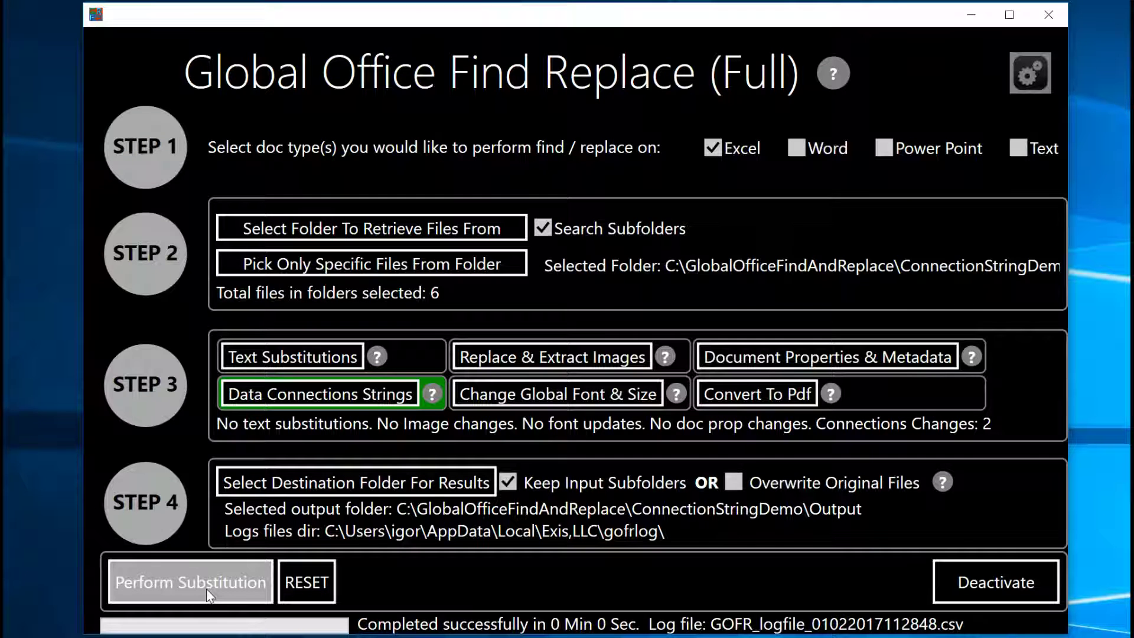
pyautogui.click(206, 589)
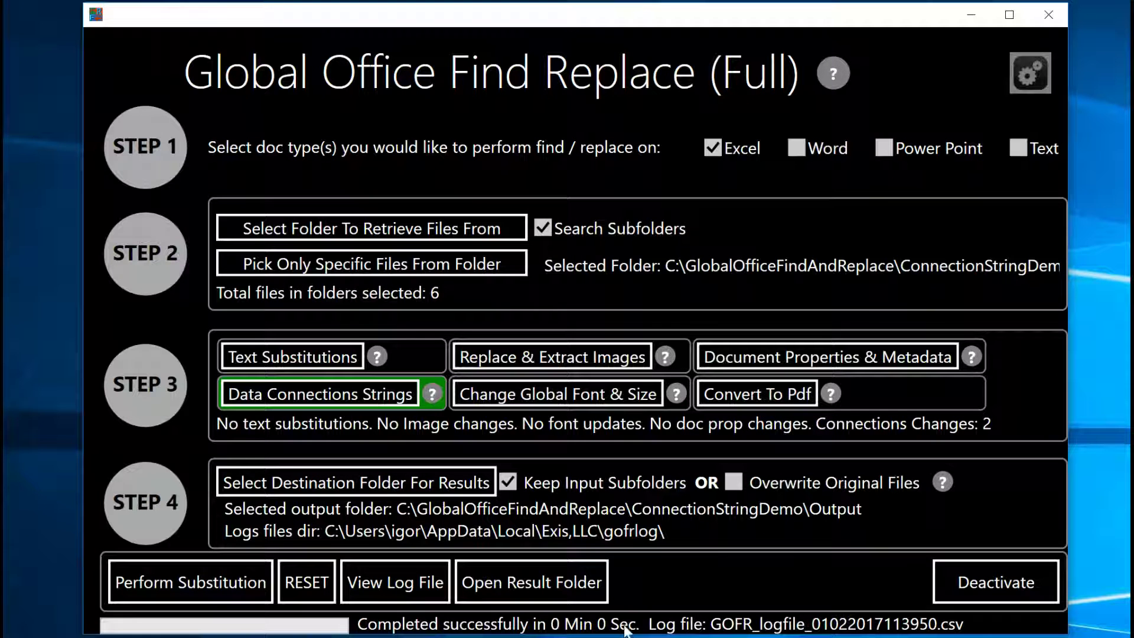
pyautogui.click(535, 592)
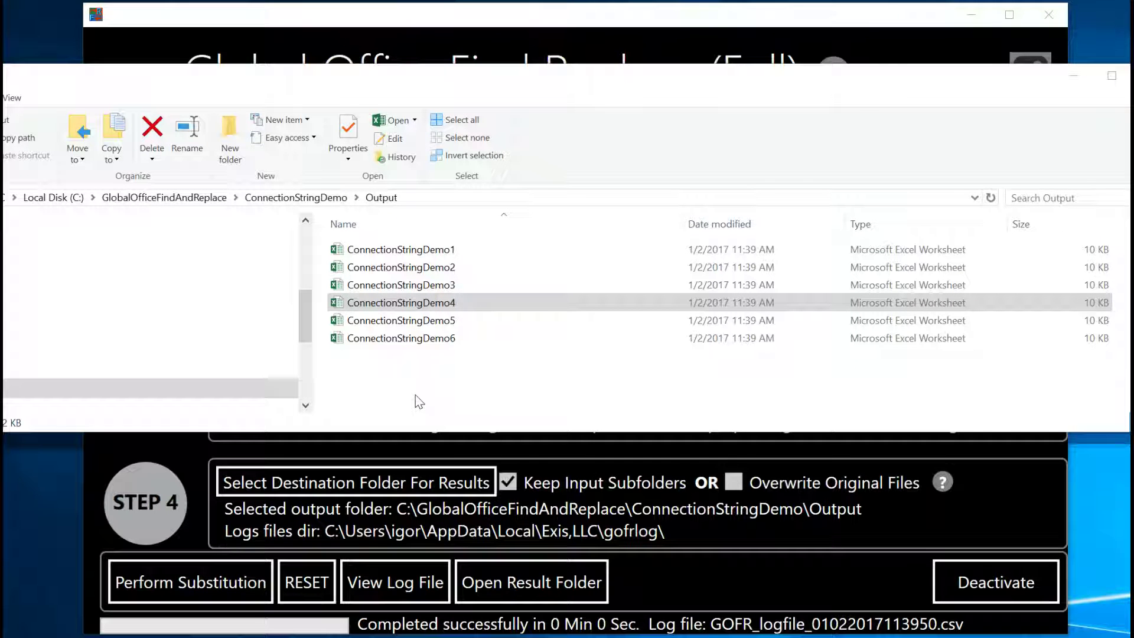
# Step: Open the output workbook ConnectionStringDemo4 and check the Always use connection file setting in the AdventureWorks Customer connection's definition
pyautogui.click(423, 309)
pyautogui.doubleClick(414, 306)
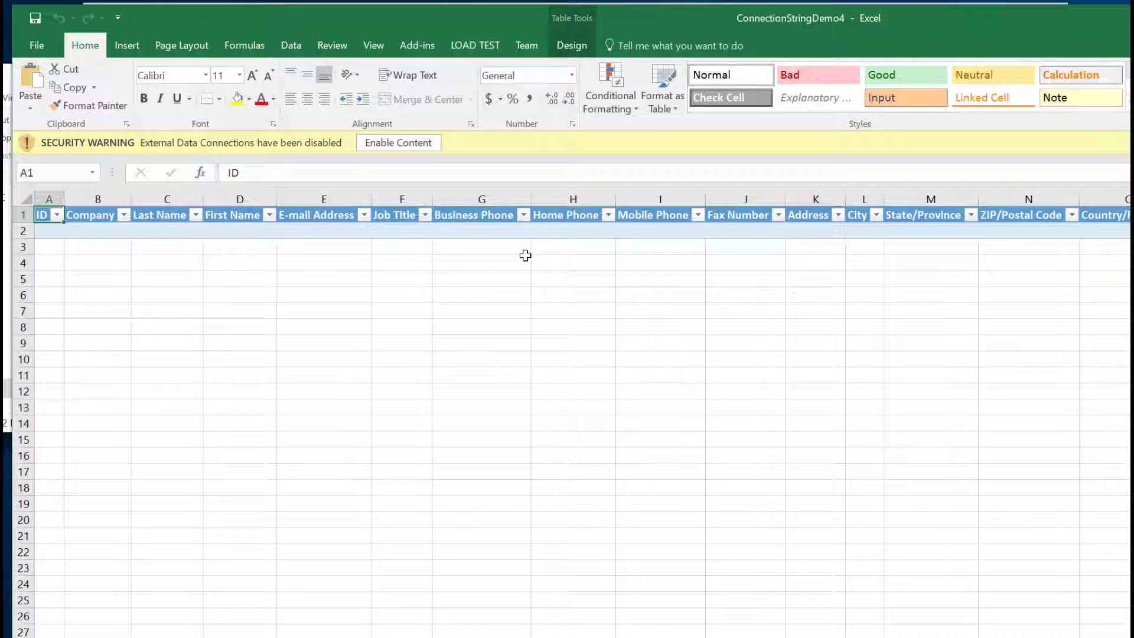
pyautogui.click(291, 46)
pyautogui.click(431, 69)
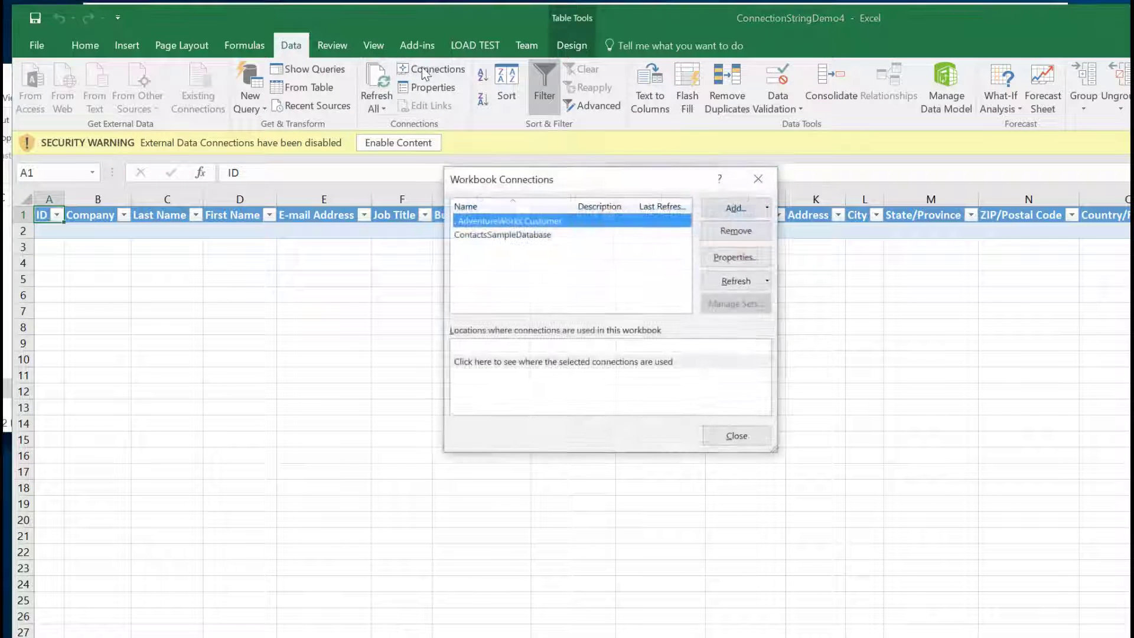
pyautogui.click(735, 260)
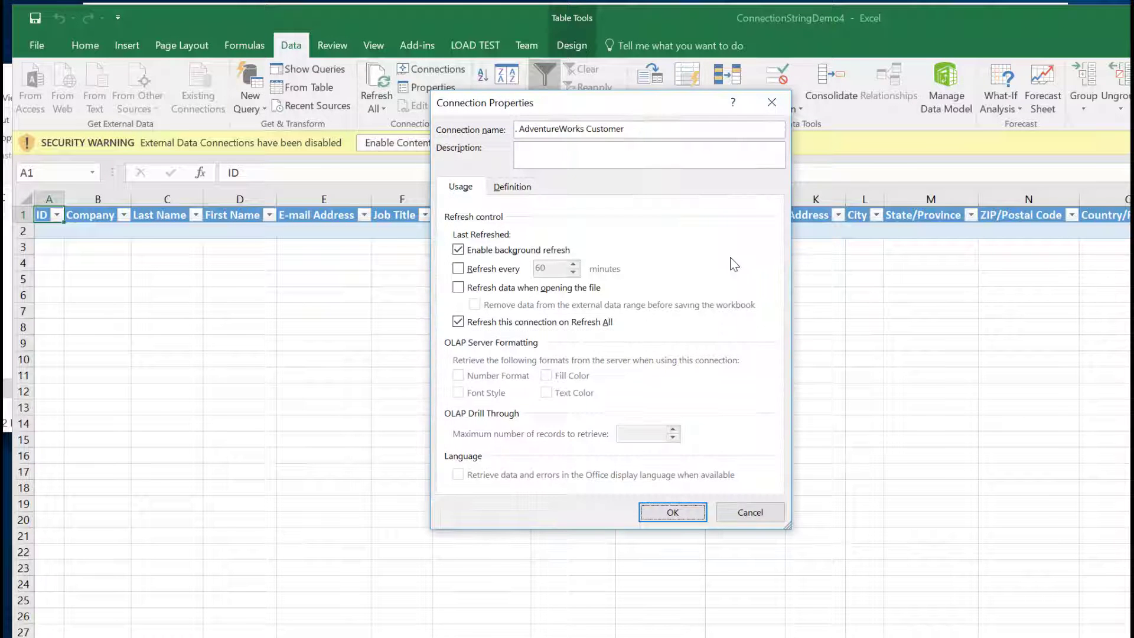
pyautogui.click(510, 191)
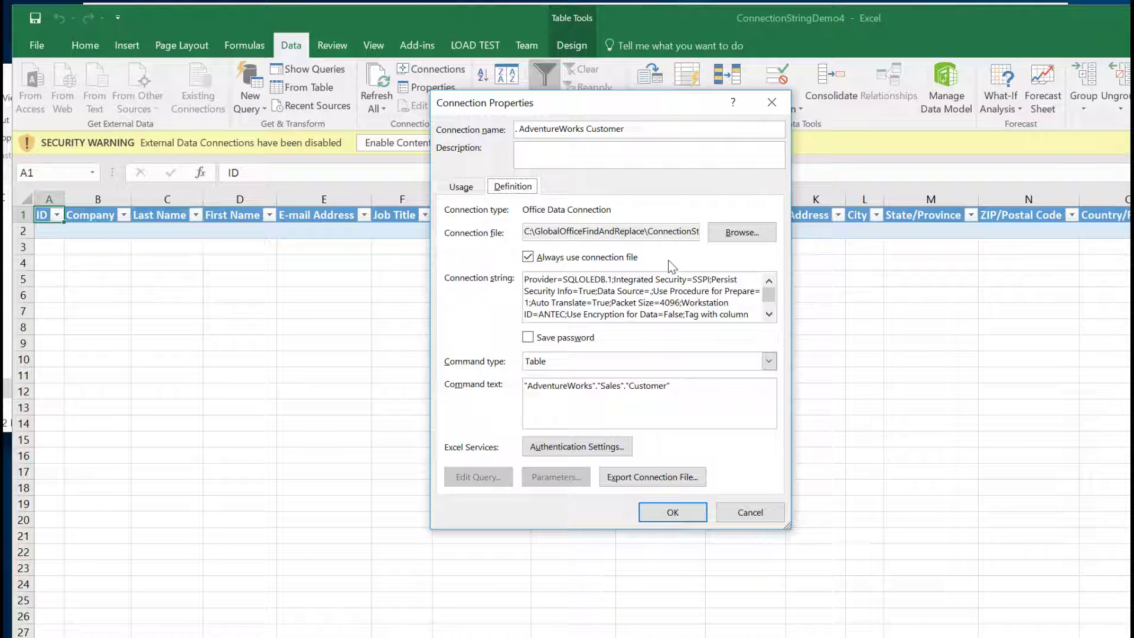
# Step: Close the connection dialogs and the ConnectionStringDemo4 workbook without saving changes
pyautogui.click(673, 512)
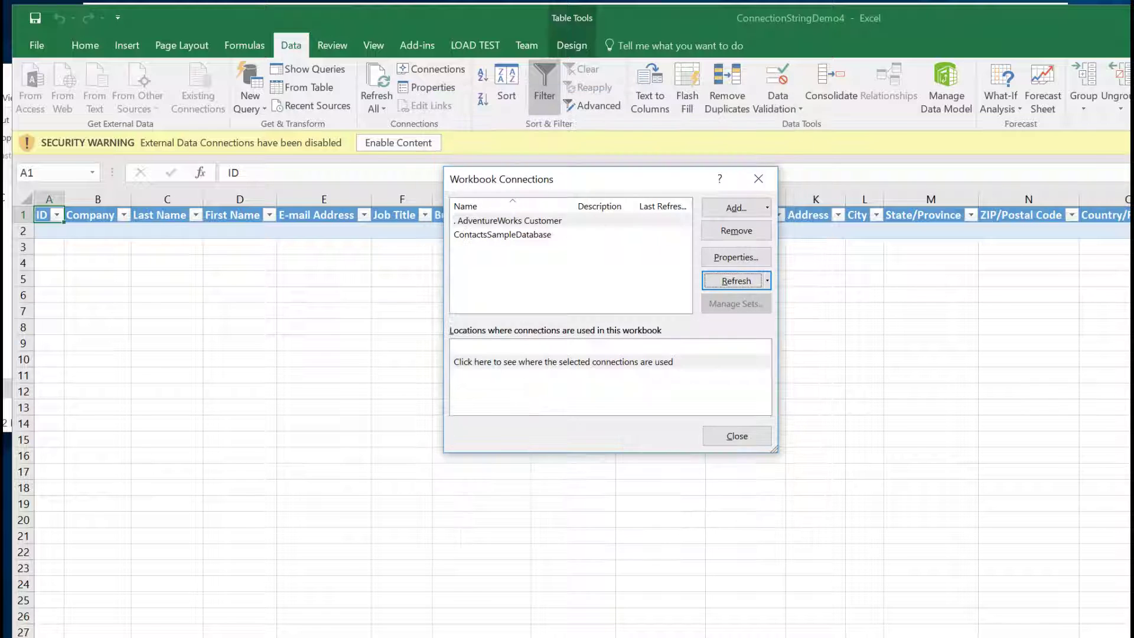
pyautogui.click(760, 180)
pyautogui.hotkey('alt', 'F4')
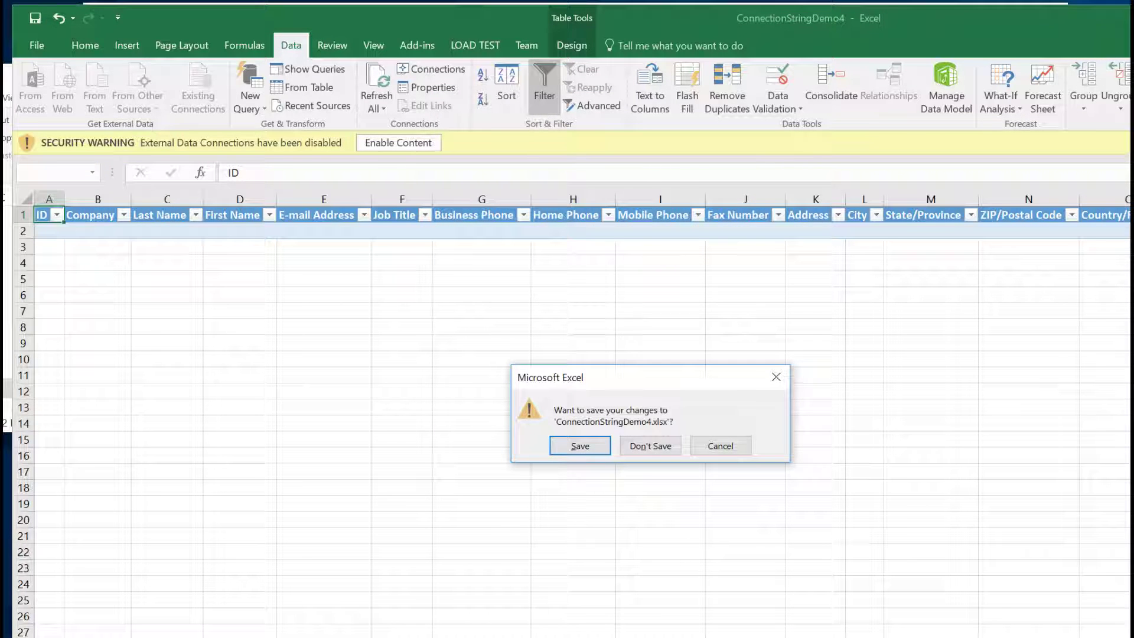
pyautogui.click(643, 443)
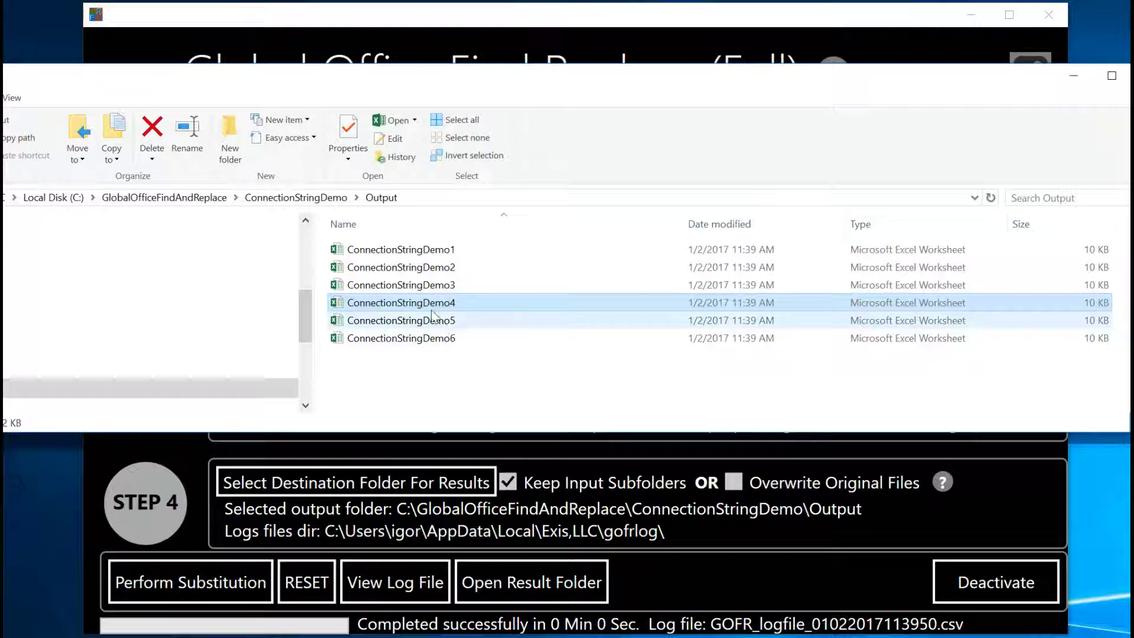
# Step: Open the output workbook ConnectionStringDemo2 and check the Always use connection file setting in the AdventureWorks Customer connection's definition
pyautogui.doubleClick(422, 269)
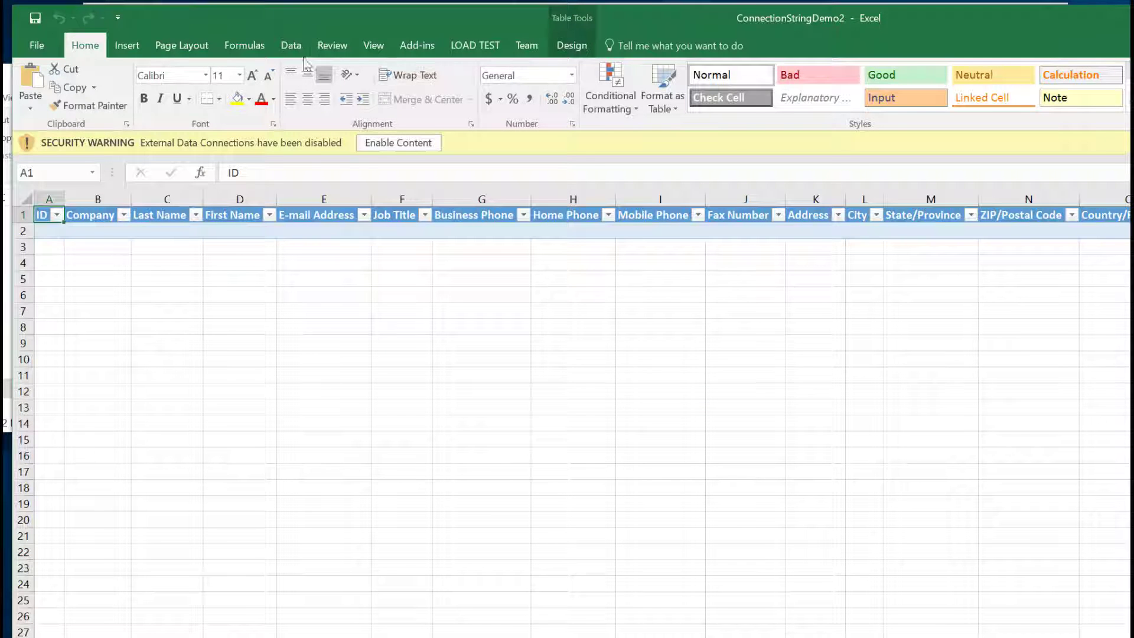
pyautogui.click(290, 45)
pyautogui.click(412, 76)
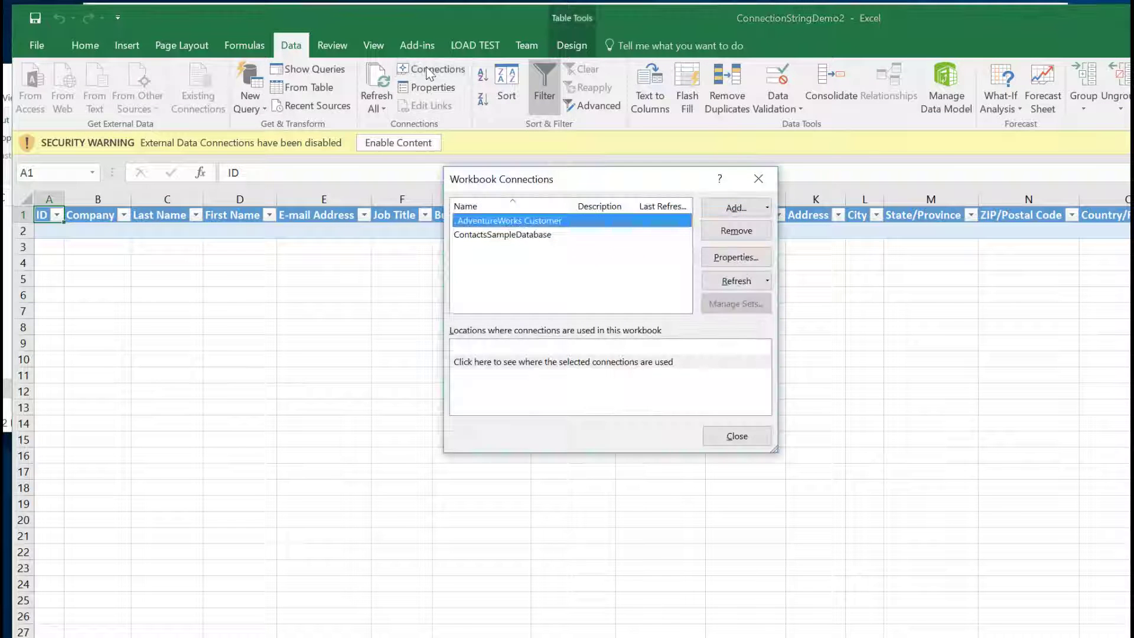
pyautogui.click(736, 257)
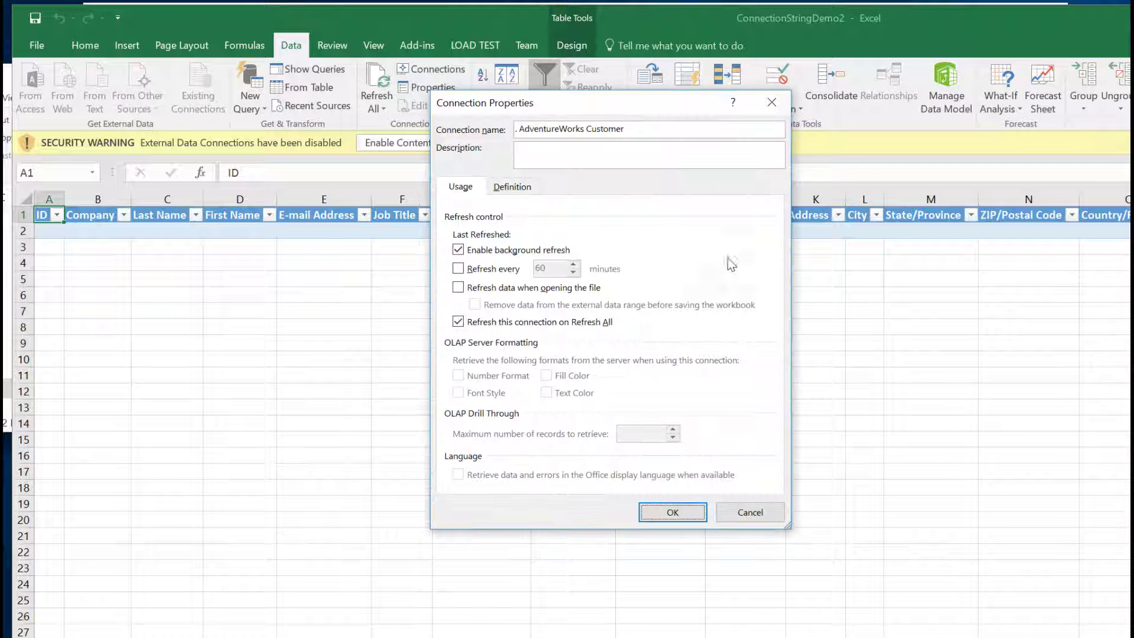
pyautogui.click(519, 190)
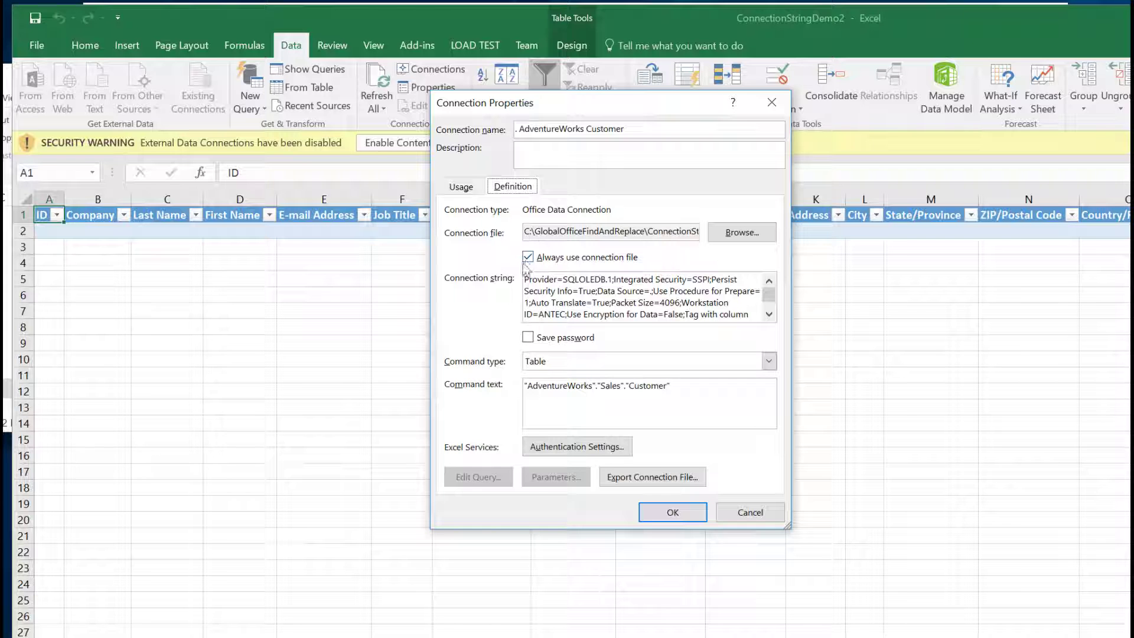